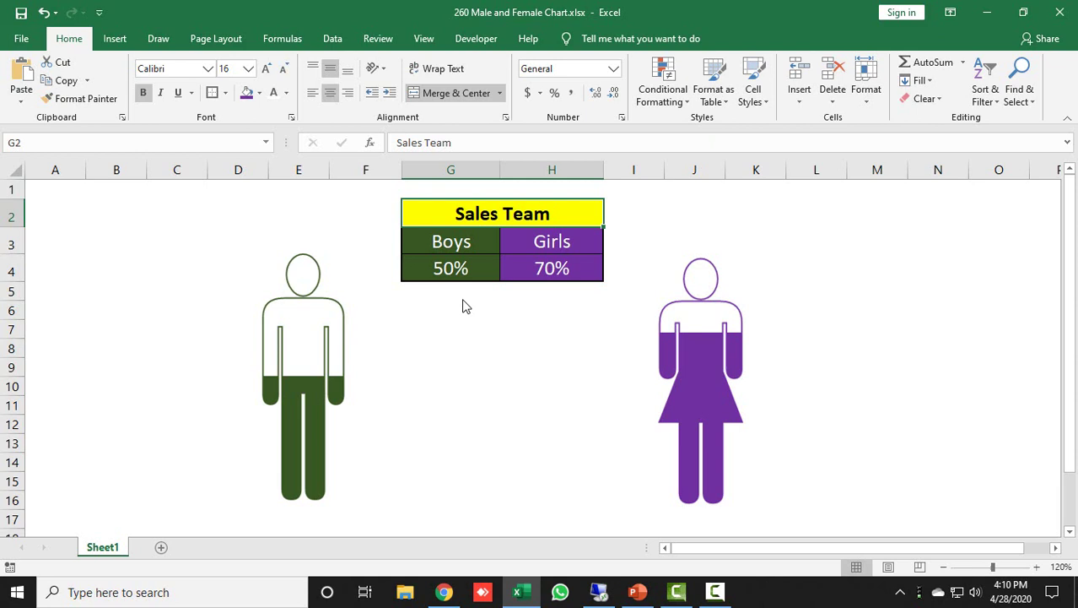
Set the Boys percentage in cell G4 to 90%
key(Up)
key(Down)
key(Down)
key(Down)
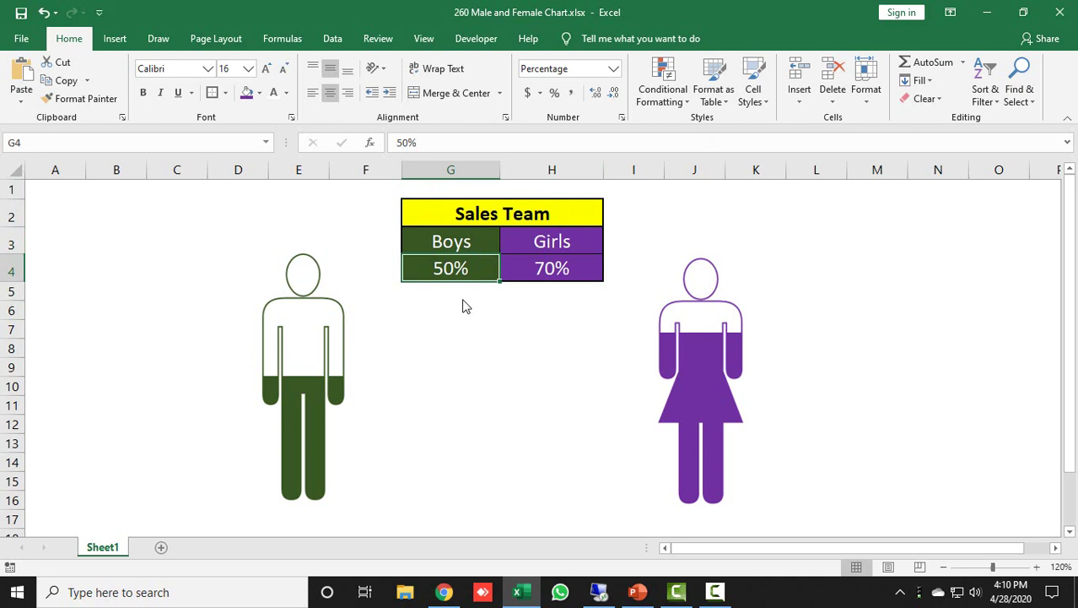
text(90)
key(Return)
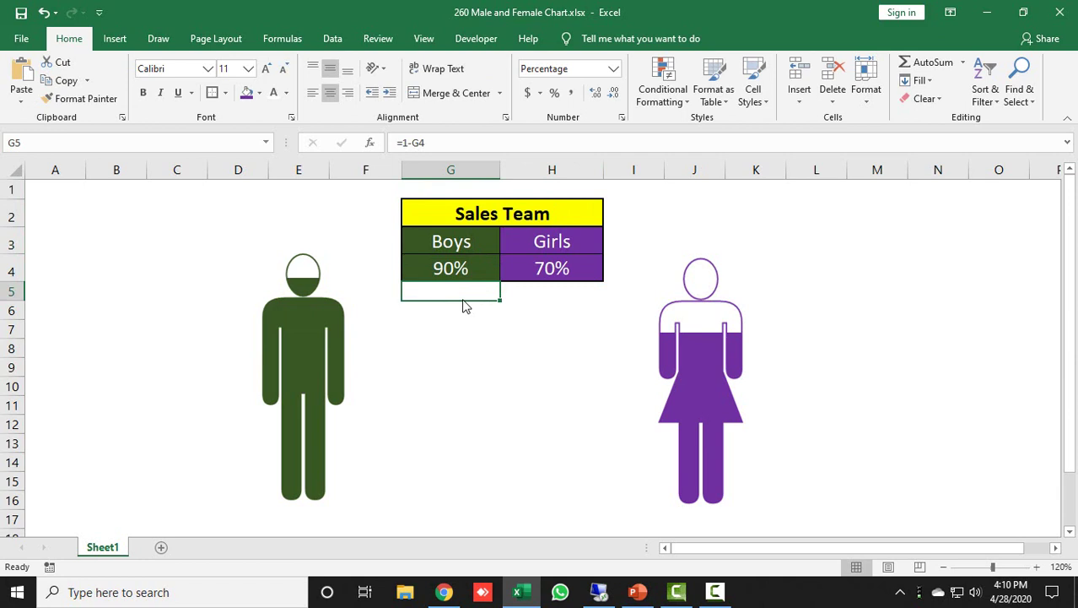
Set the Girls percentage in cell H4 to 40%
key(Up)
key(Right)
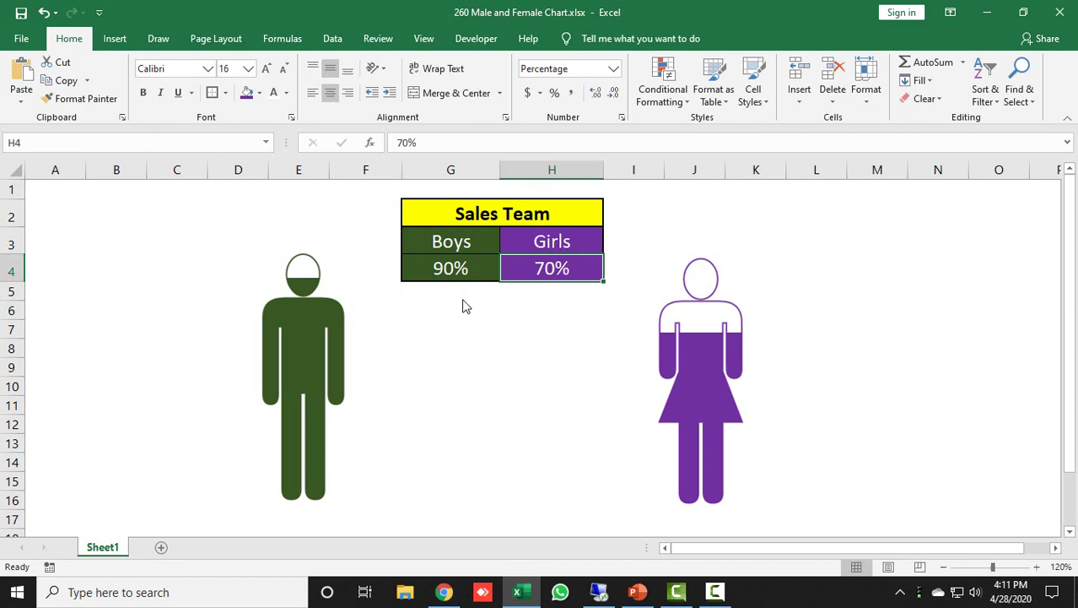
text(40)
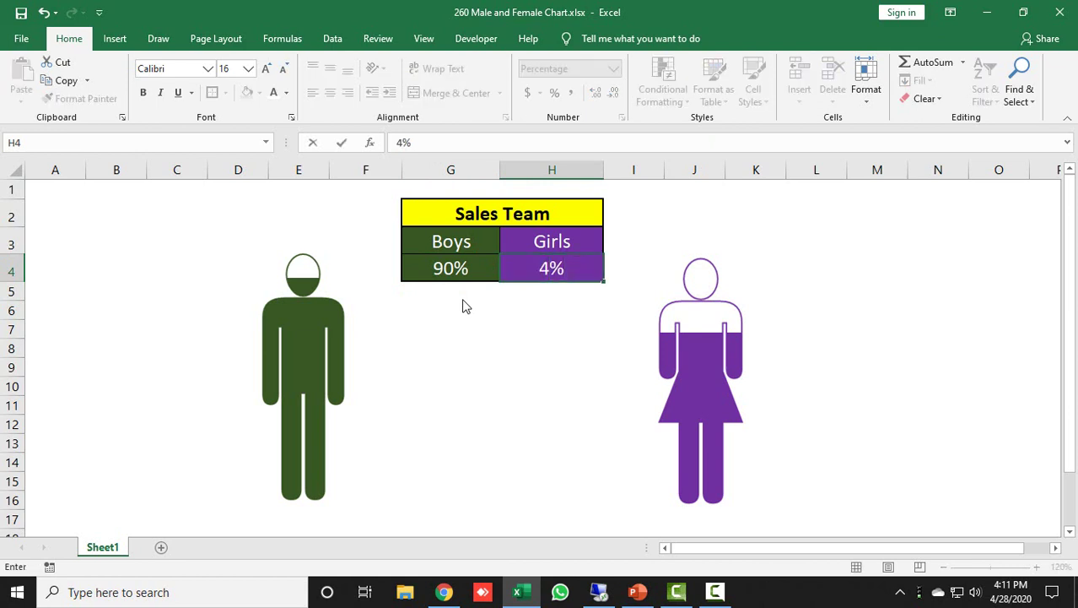
key(Return)
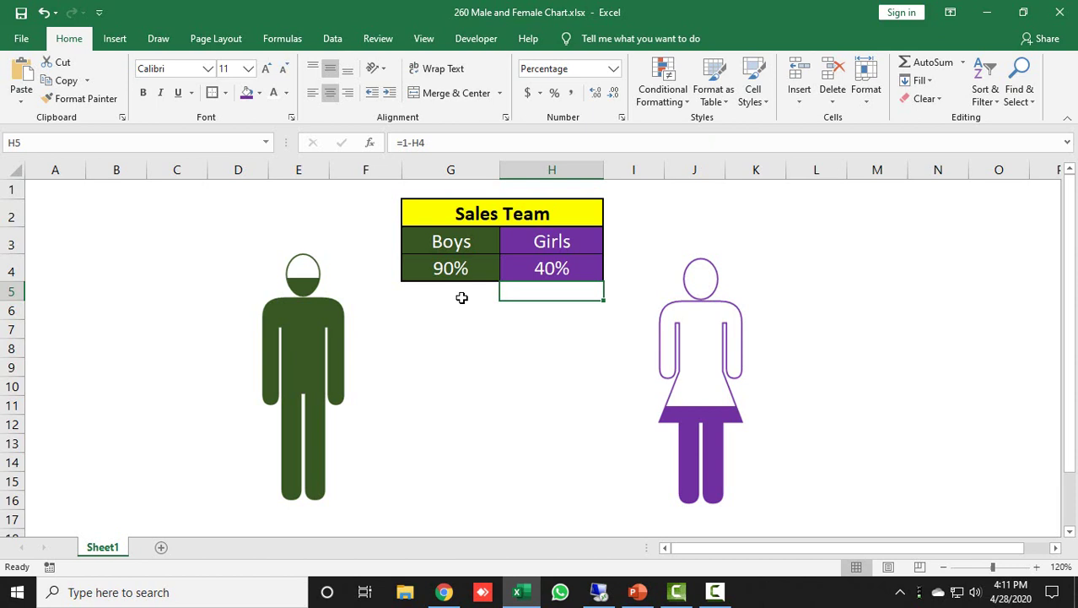
Copy the Sales Team table G2:H4 and paste it at G2 on a new worksheet
key(Up)
key(Up)
key(Up)
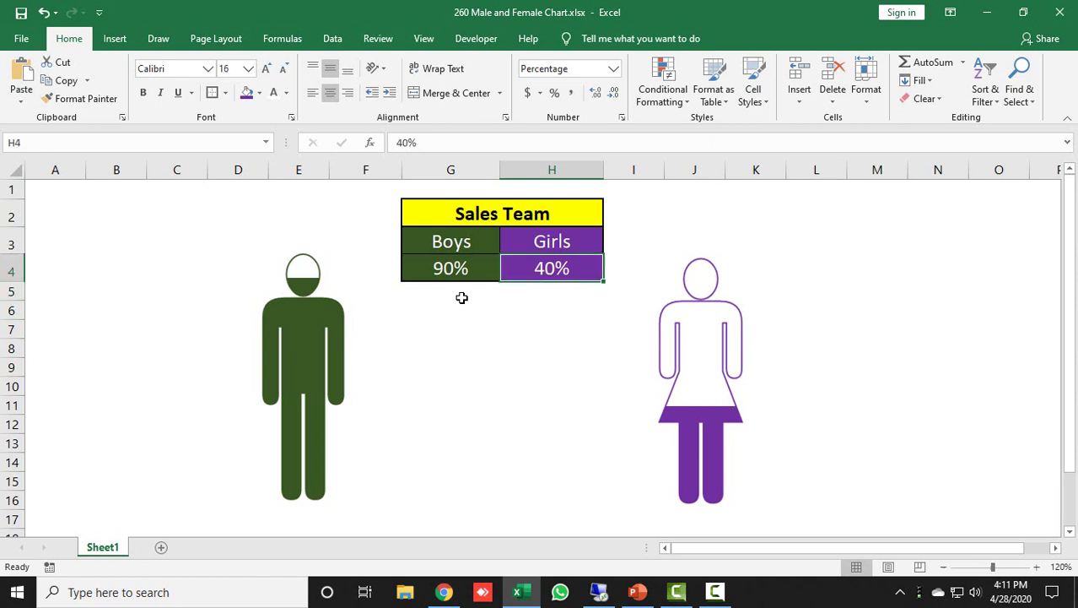
key(shift+Down)
key(shift+Down)
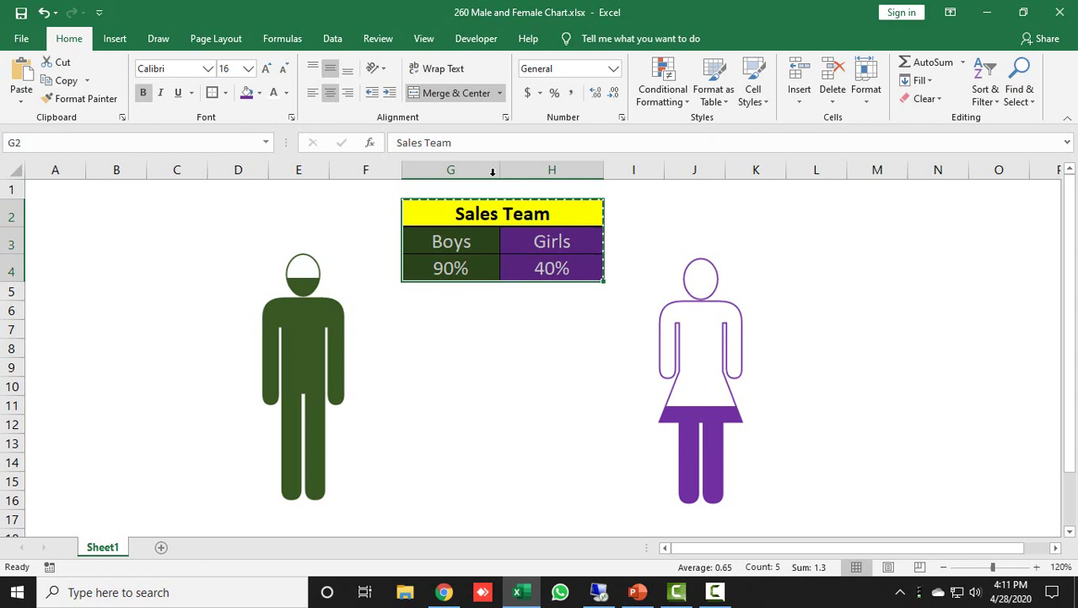
key(ctrl+c)
click(161, 548)
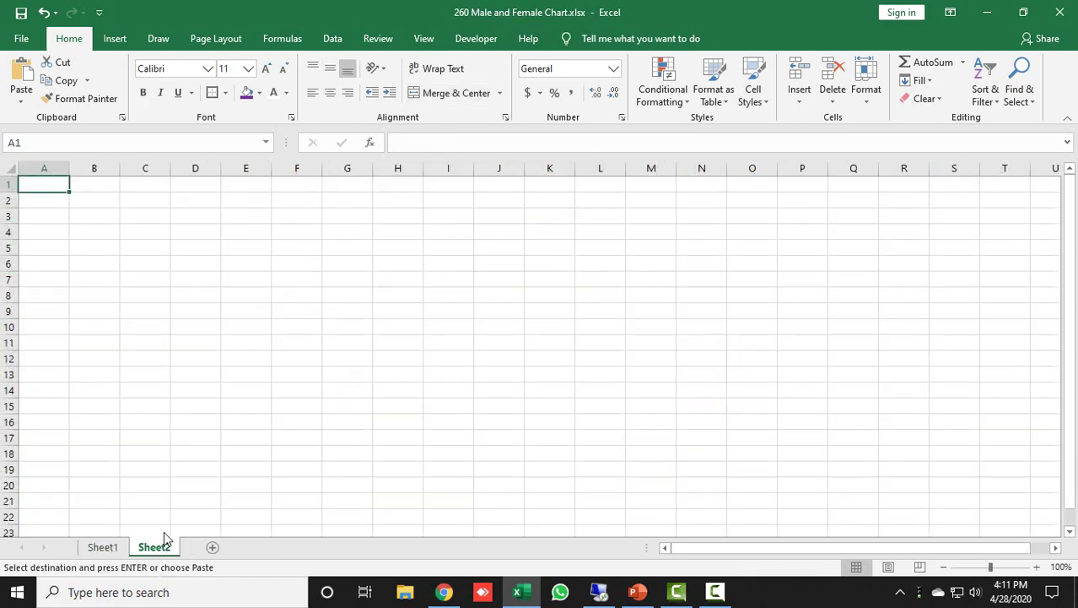
click(350, 200)
key(ctrl+v)
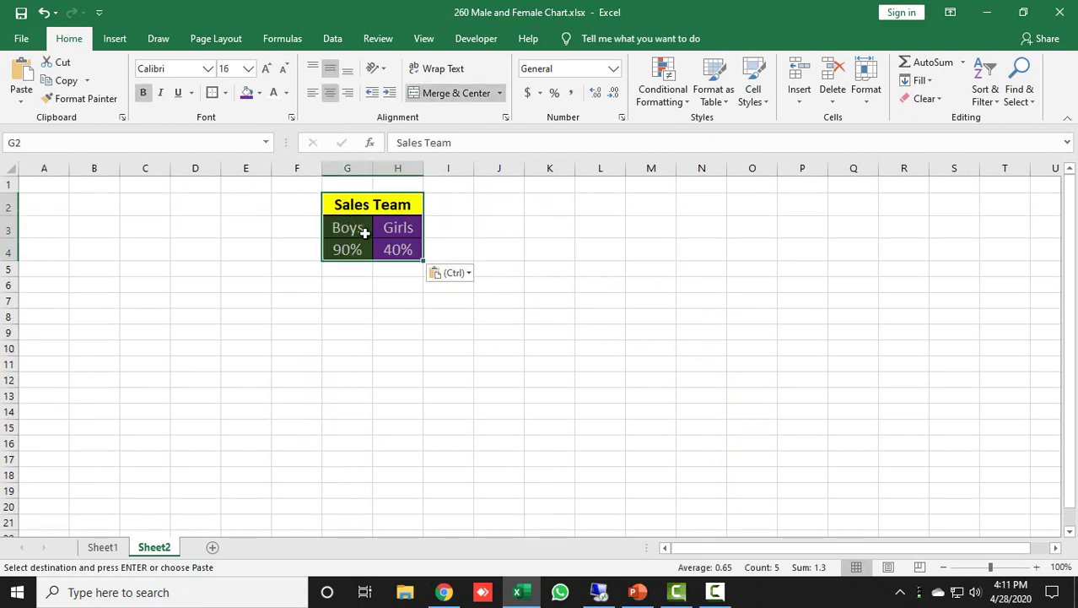
Widen columns G and H equally so the pasted Sales Team table has more room
click(1036, 567)
click(1037, 567)
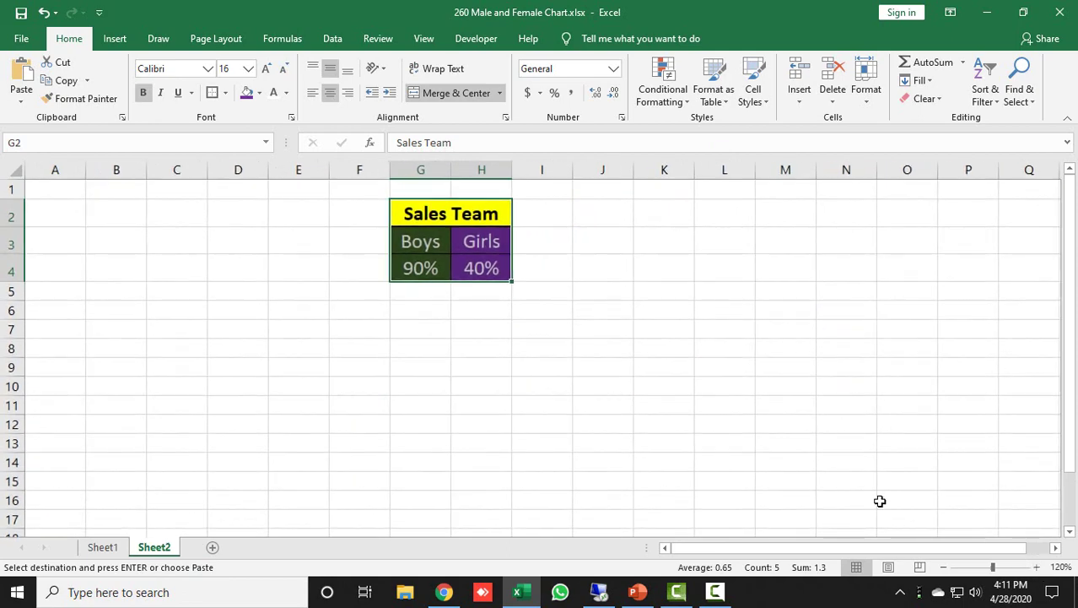
drag(452, 171, 554, 173)
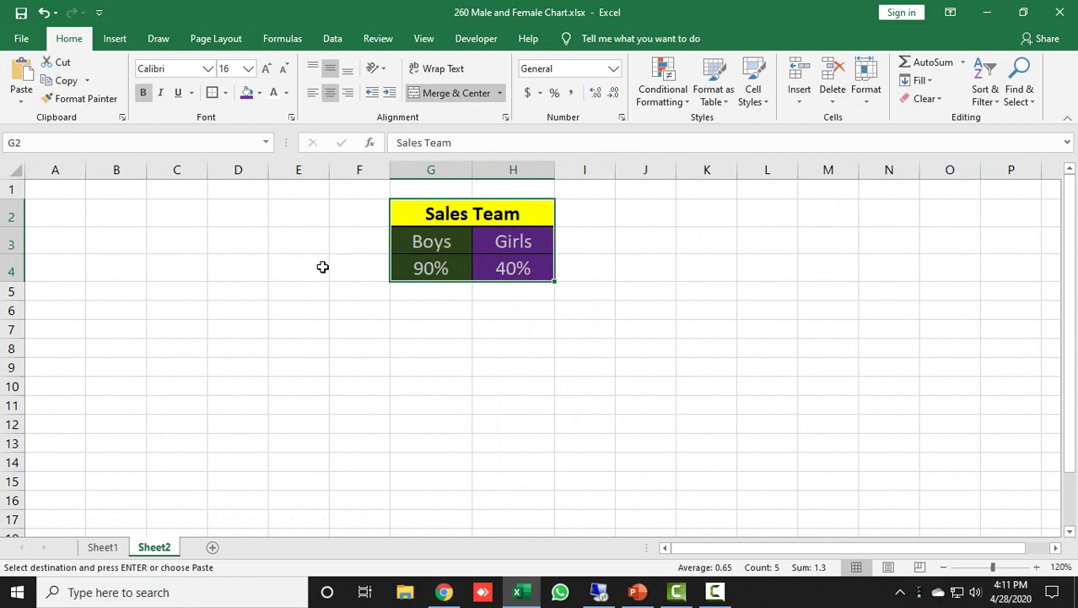
click(230, 270)
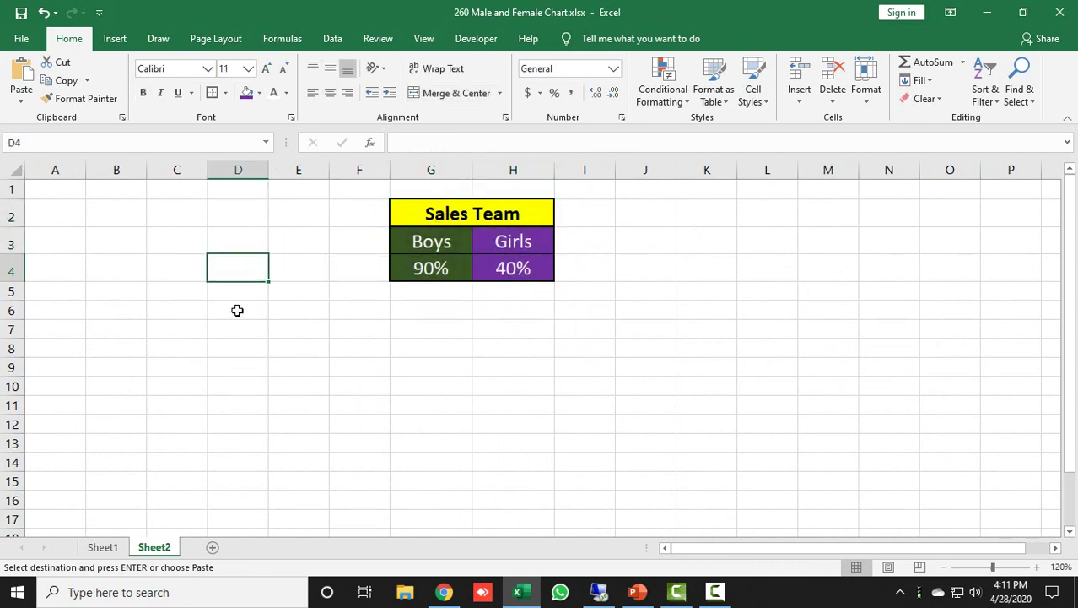
Hide the gridlines on Sheet2
click(437, 39)
click(222, 98)
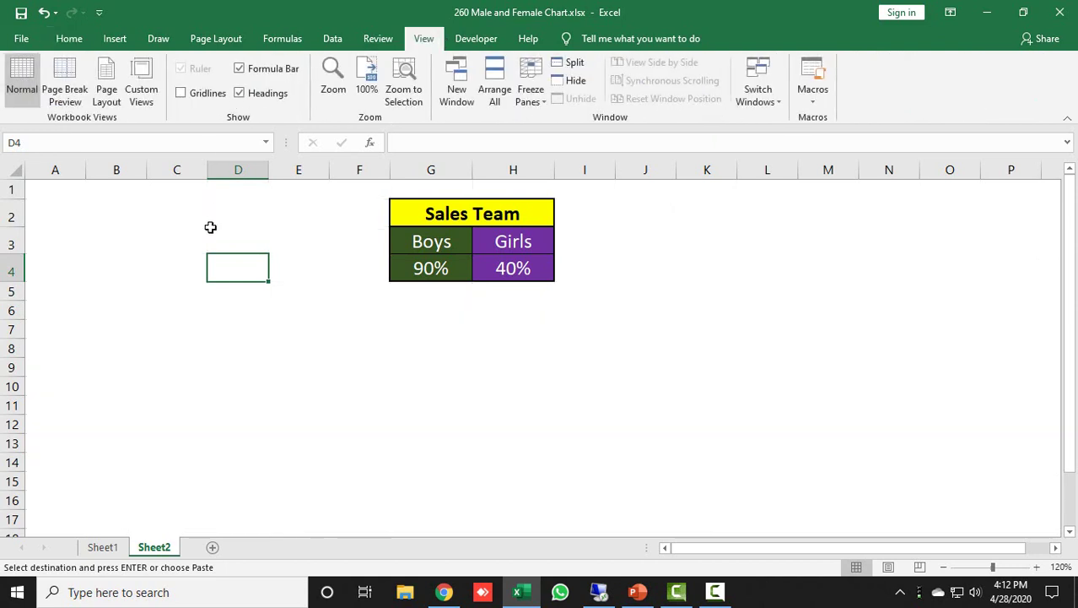
click(211, 229)
click(69, 39)
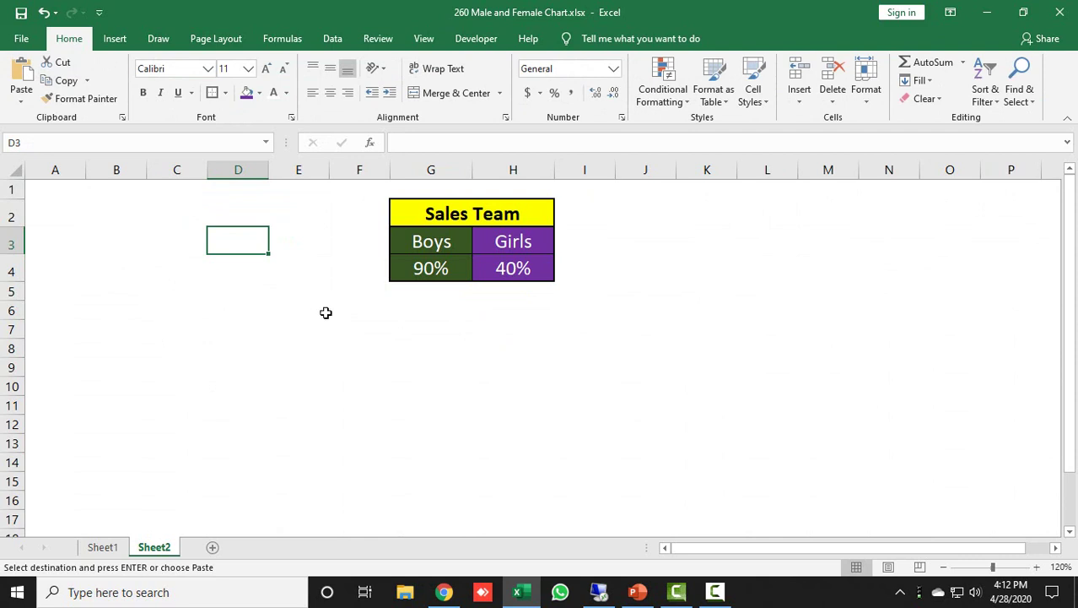
Enter the formula =1-G4 in cell G5, below the Boys percentage on Sheet2
click(426, 298)
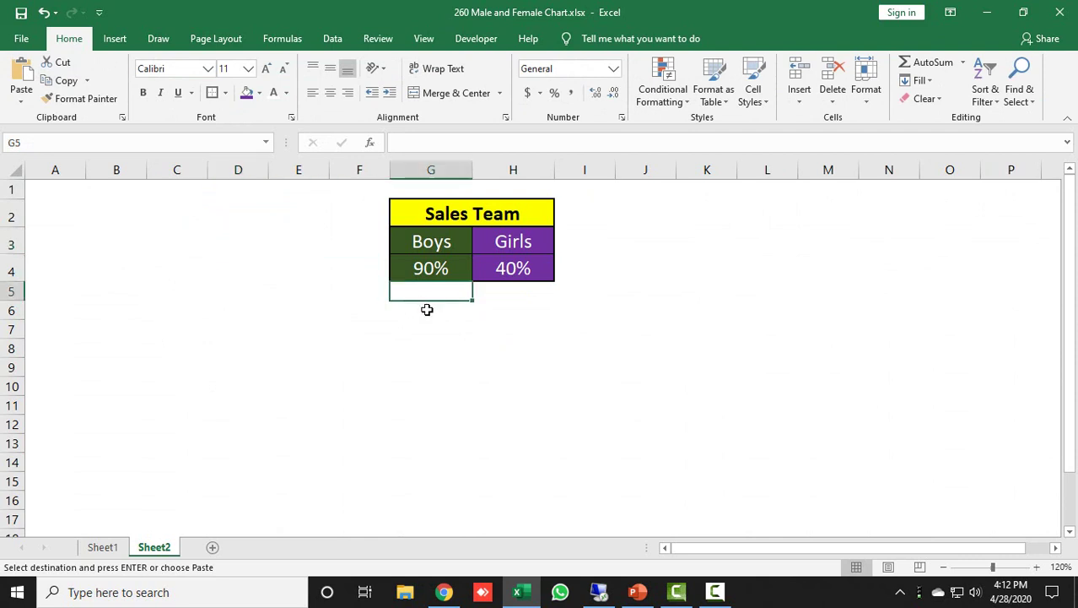
click(103, 547)
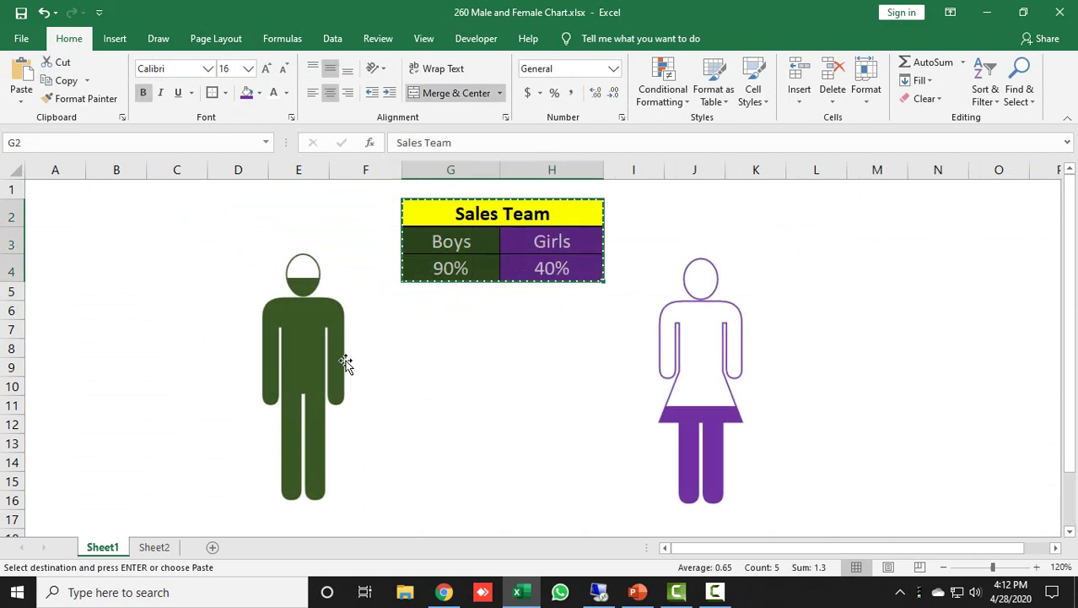
click(152, 547)
key(Escape)
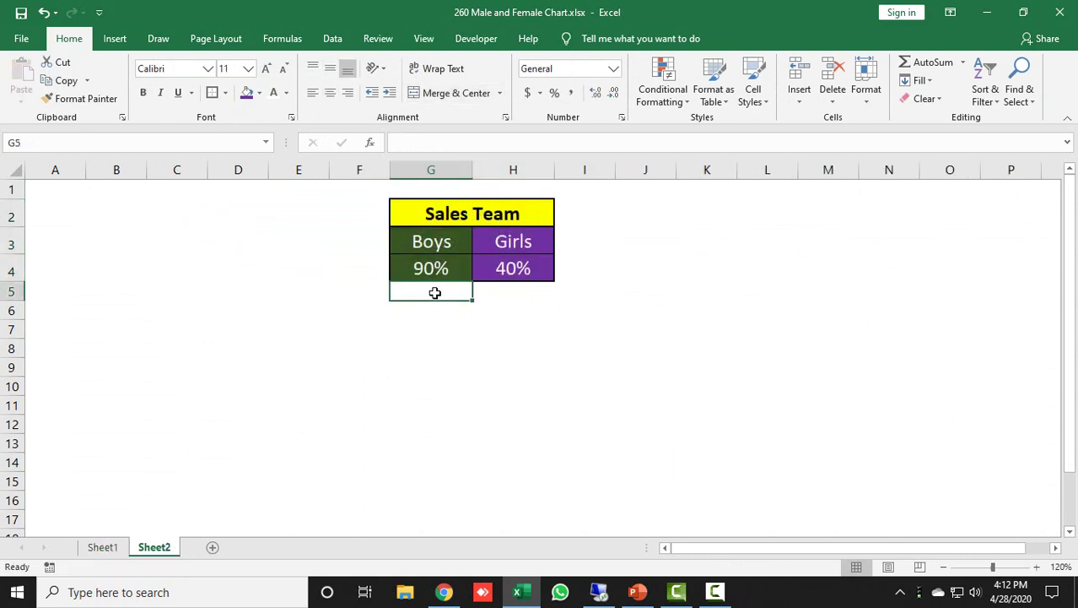
text(=1-)
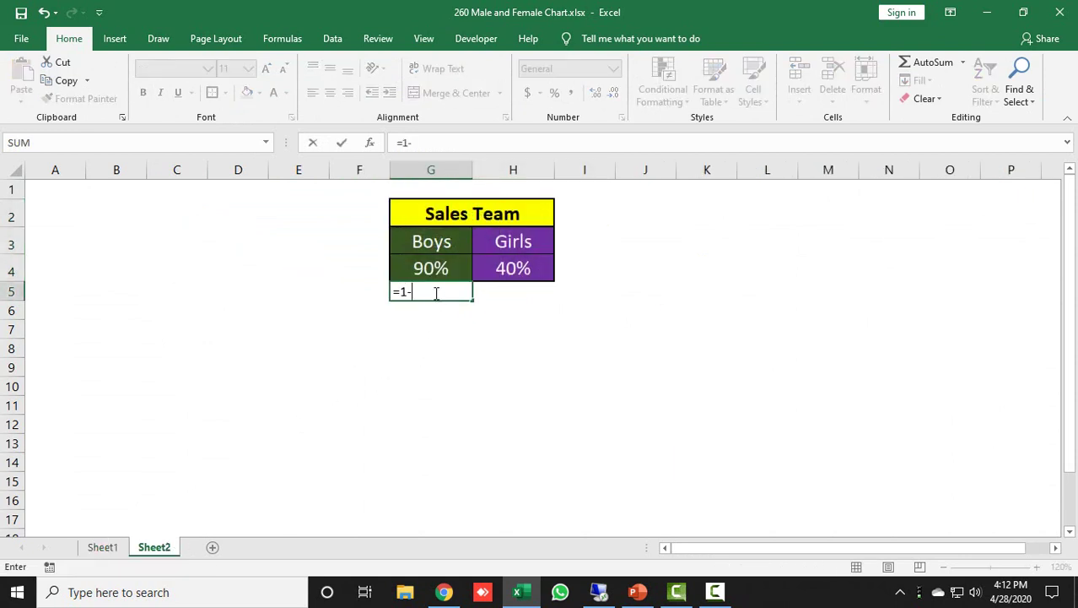
key(Up)
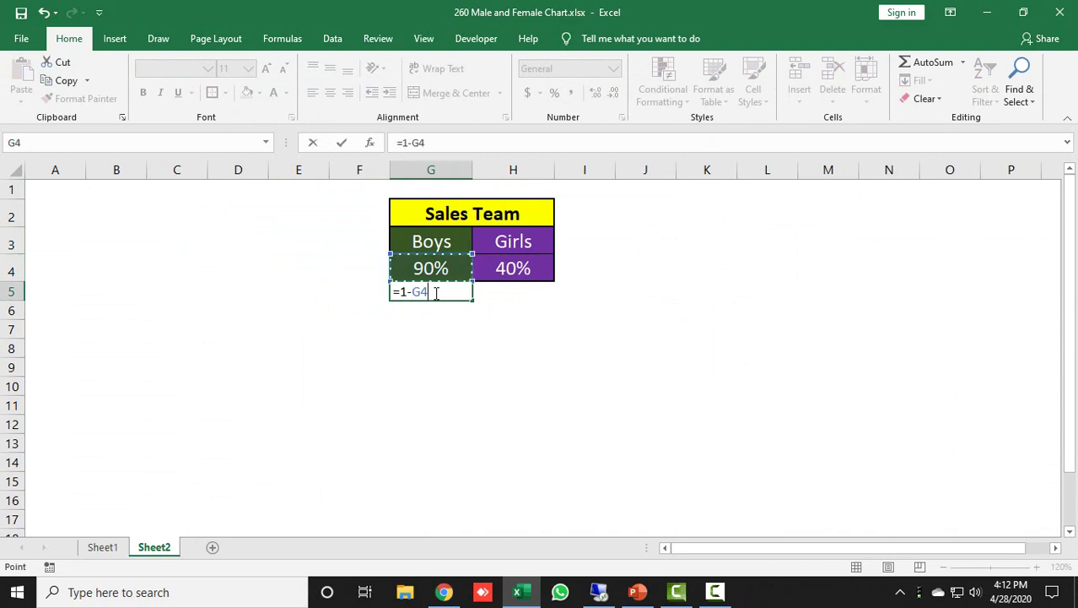
key(Return)
Fill the G5 remainder formula across to H5 and check both columns' percentages and formulas
click(434, 292)
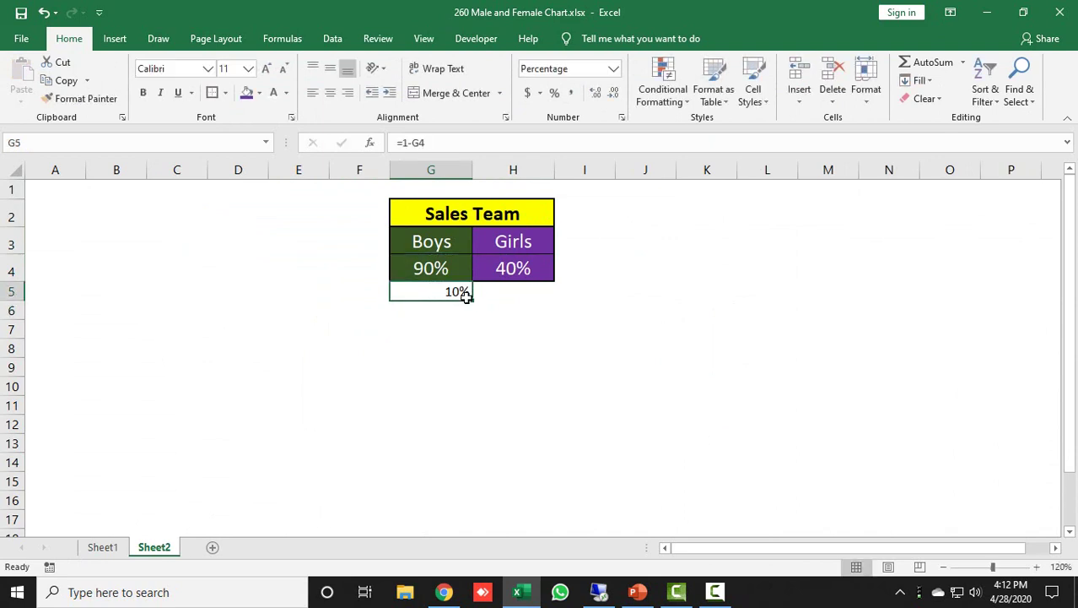
drag(473, 300, 548, 304)
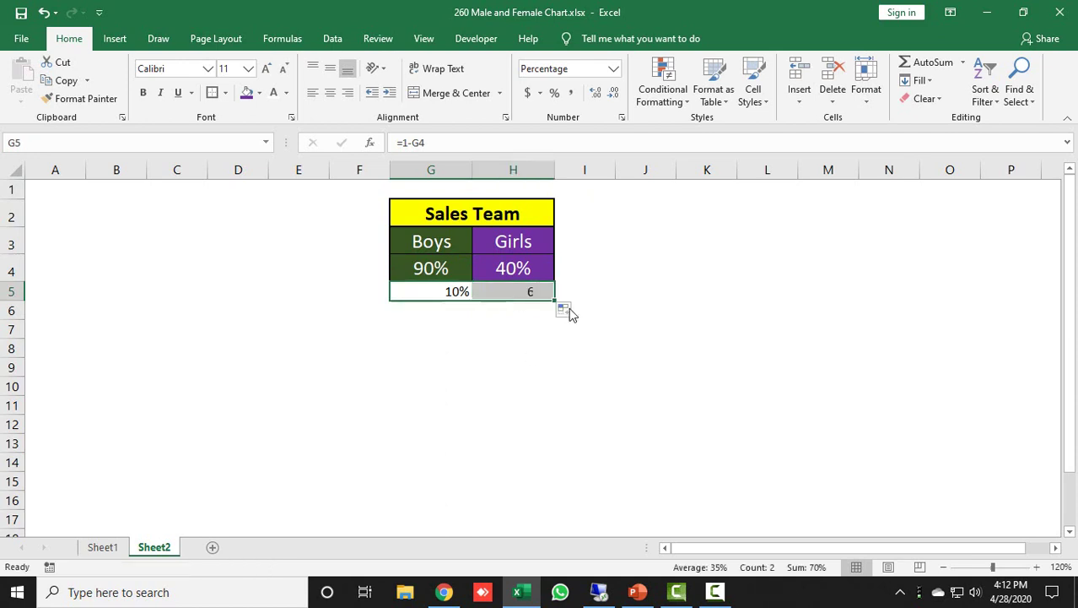
click(424, 292)
click(427, 266)
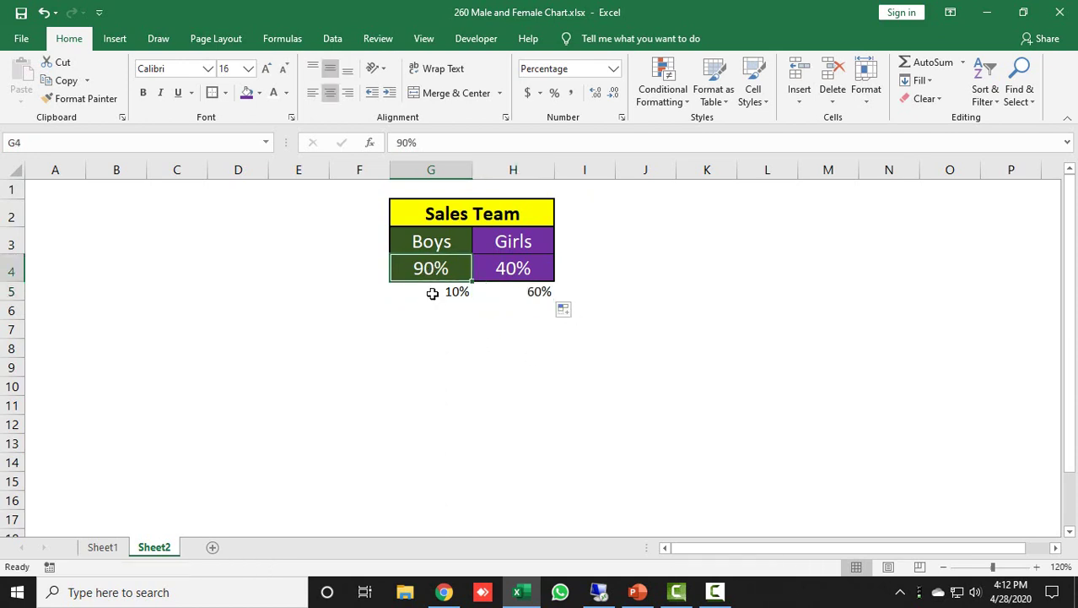
click(431, 291)
click(517, 271)
click(520, 292)
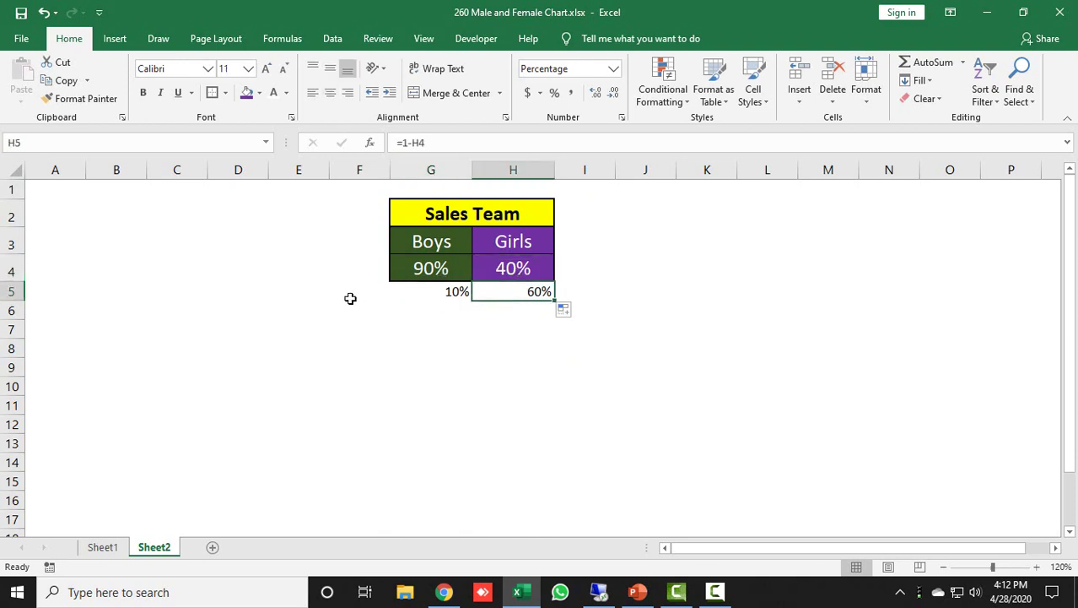
click(188, 287)
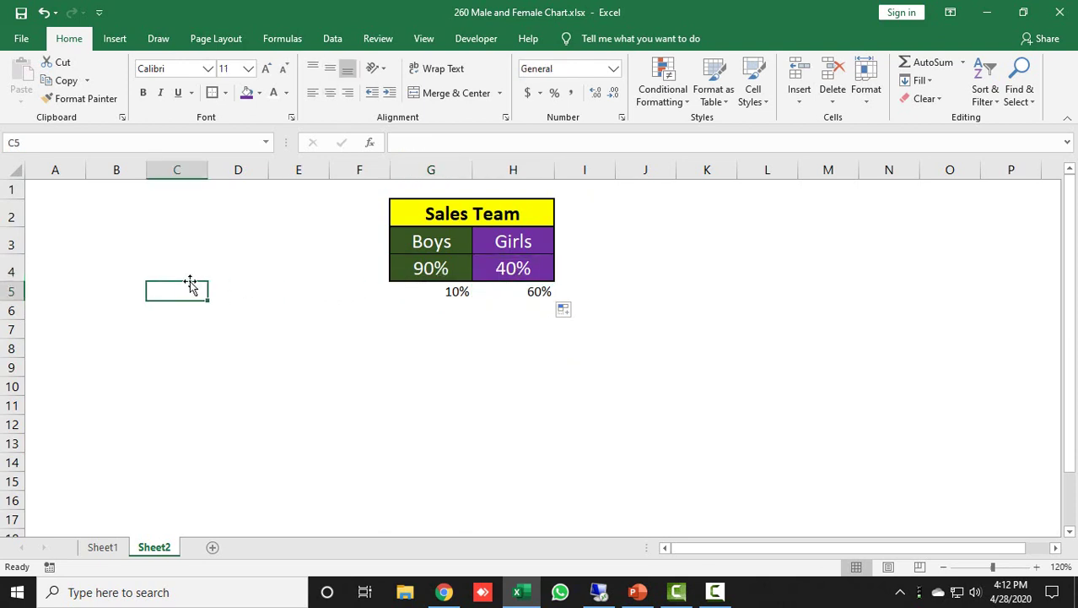
Insert a 2-D stacked column chart from the Boys values G4:G5 and move it left over the sheet
click(431, 269)
drag(431, 268, 424, 291)
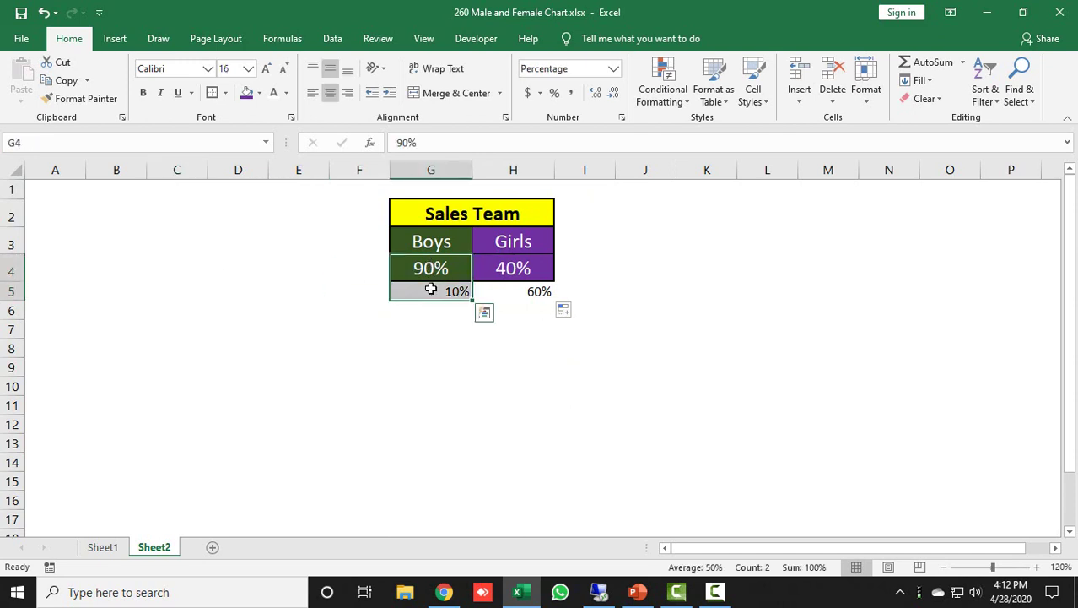
click(115, 38)
click(422, 65)
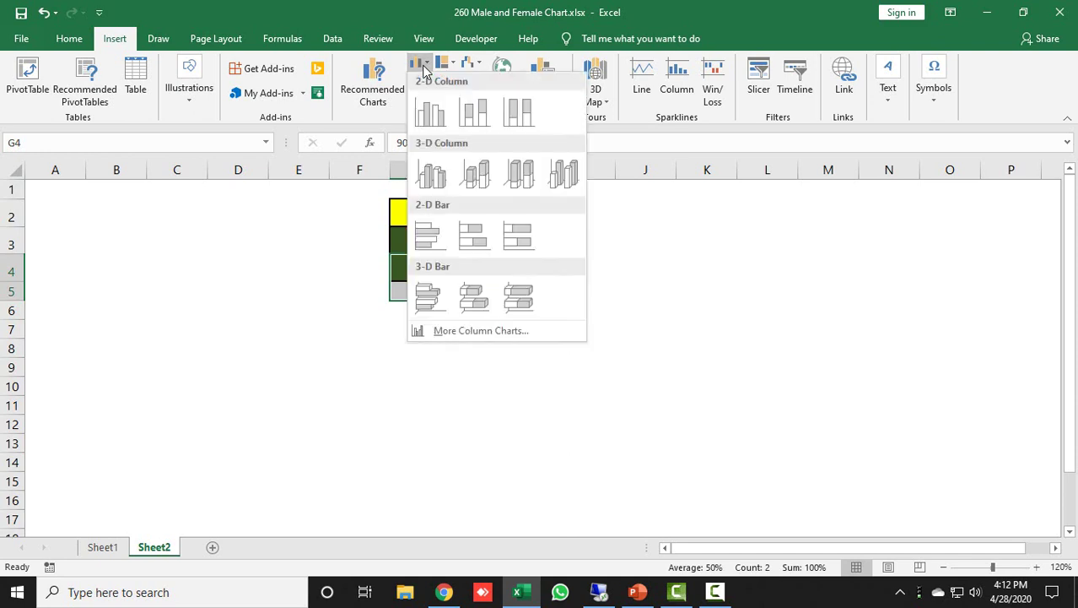
click(476, 113)
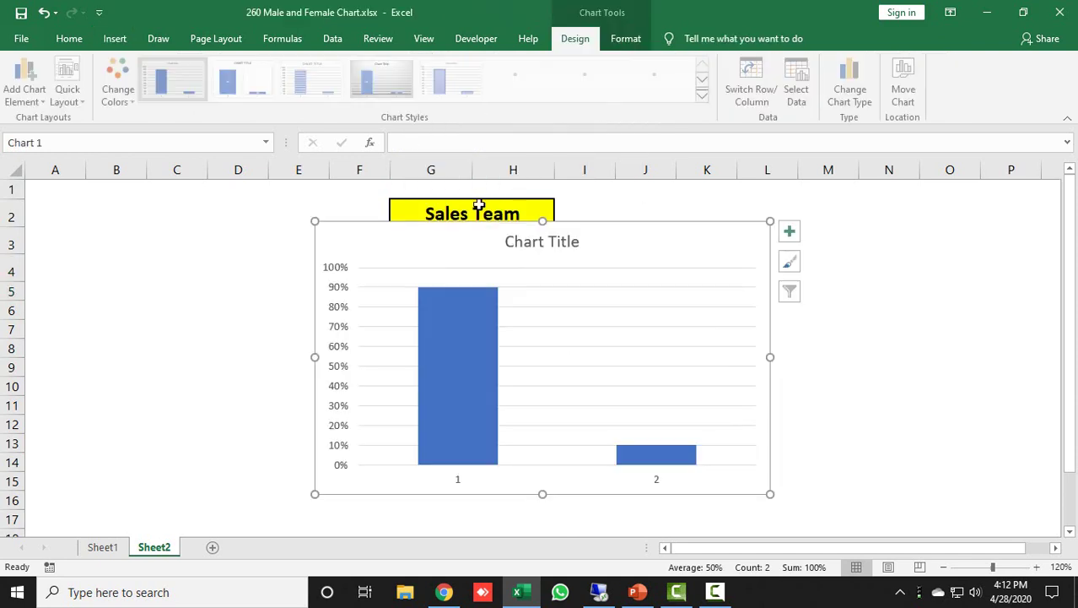
drag(424, 234, 334, 243)
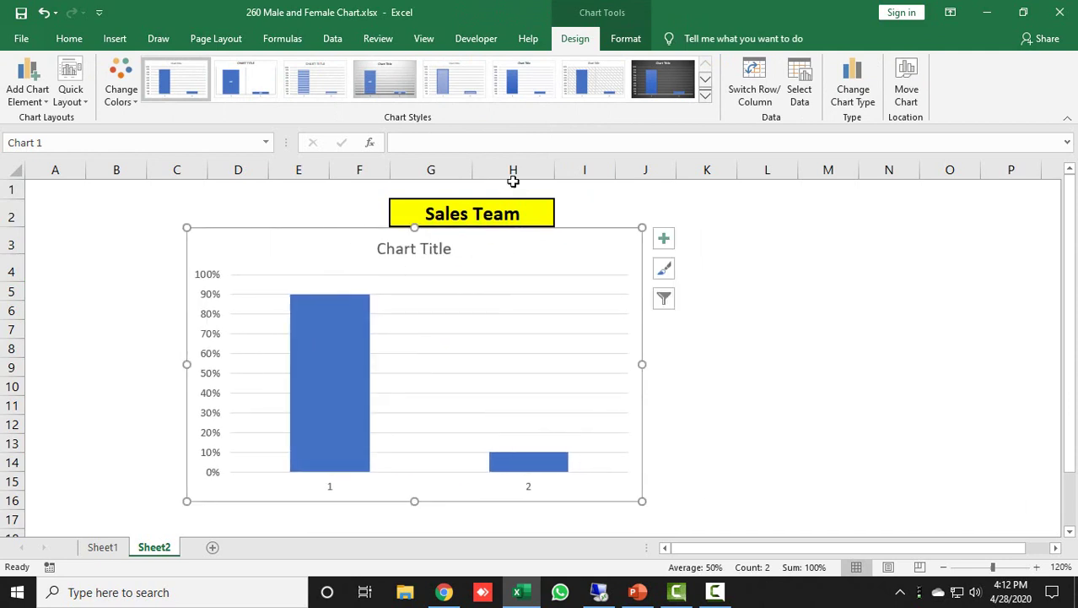
Remove the chart area's fill and outline
click(626, 39)
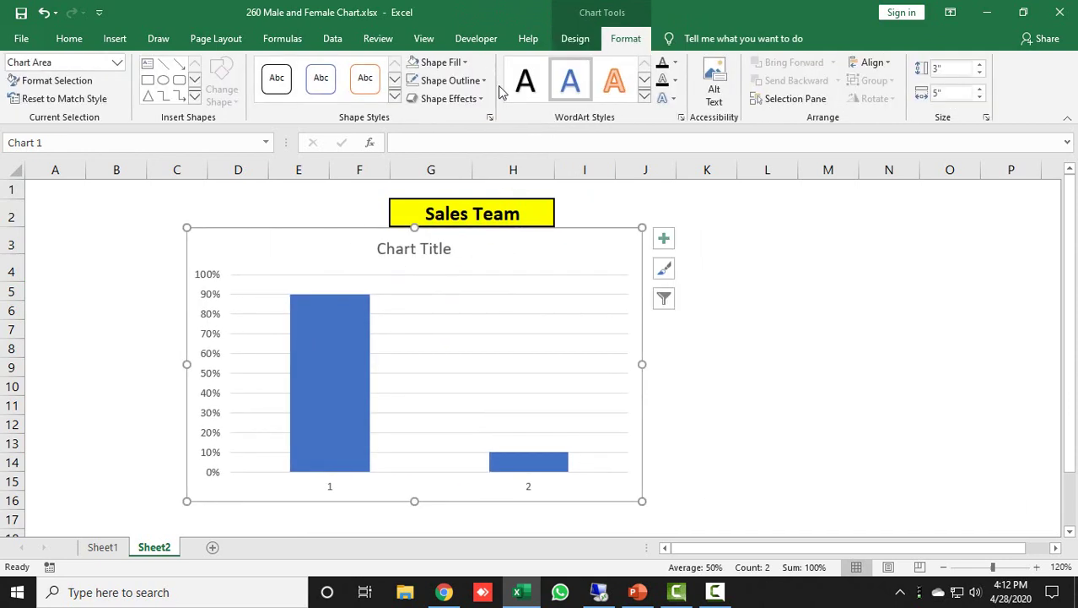
click(464, 62)
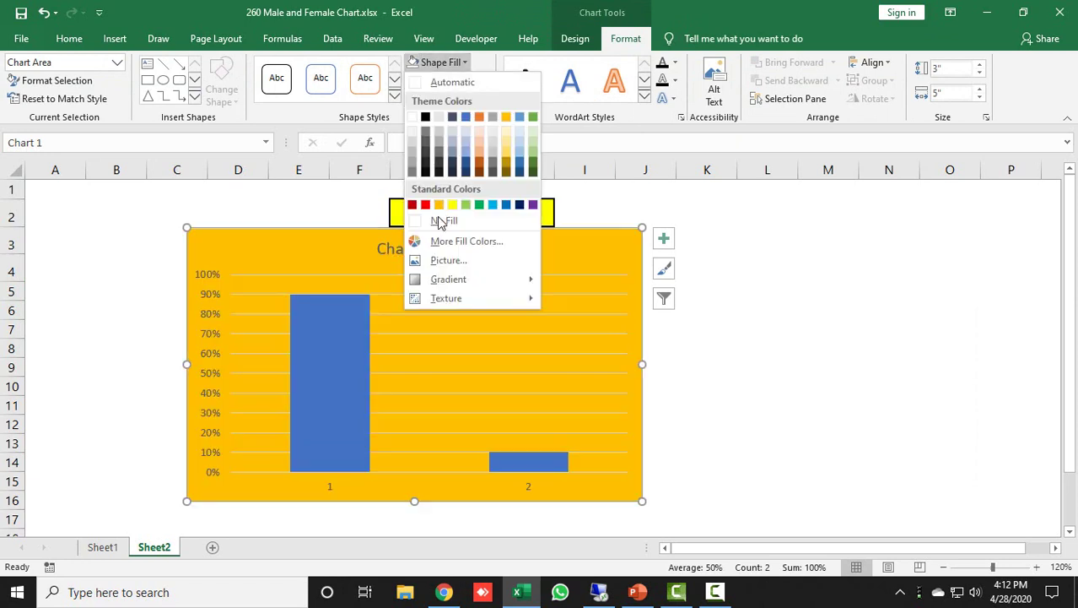
click(440, 220)
click(444, 80)
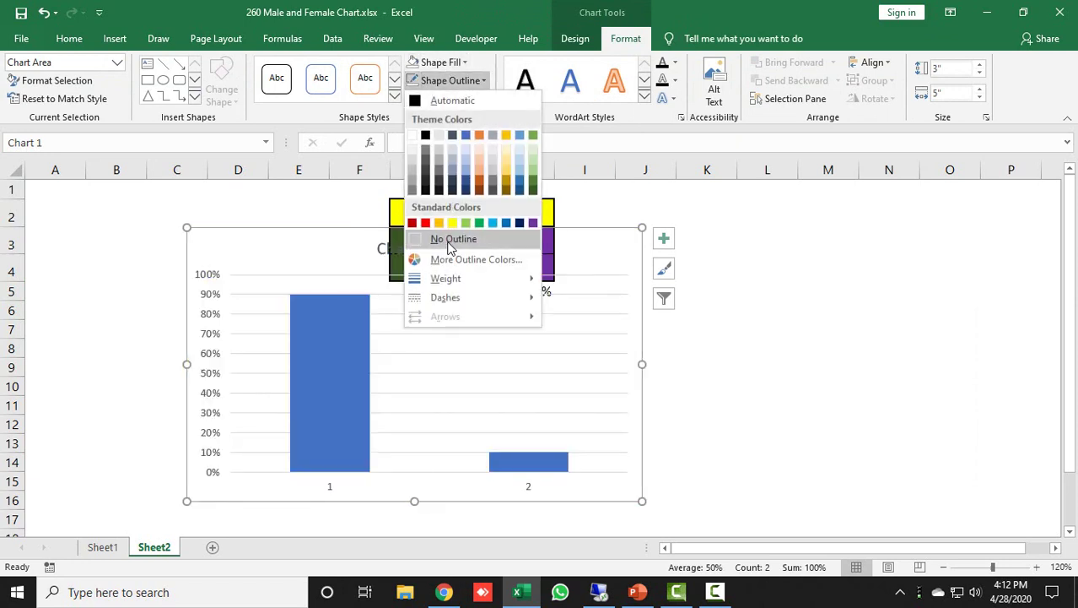
click(453, 239)
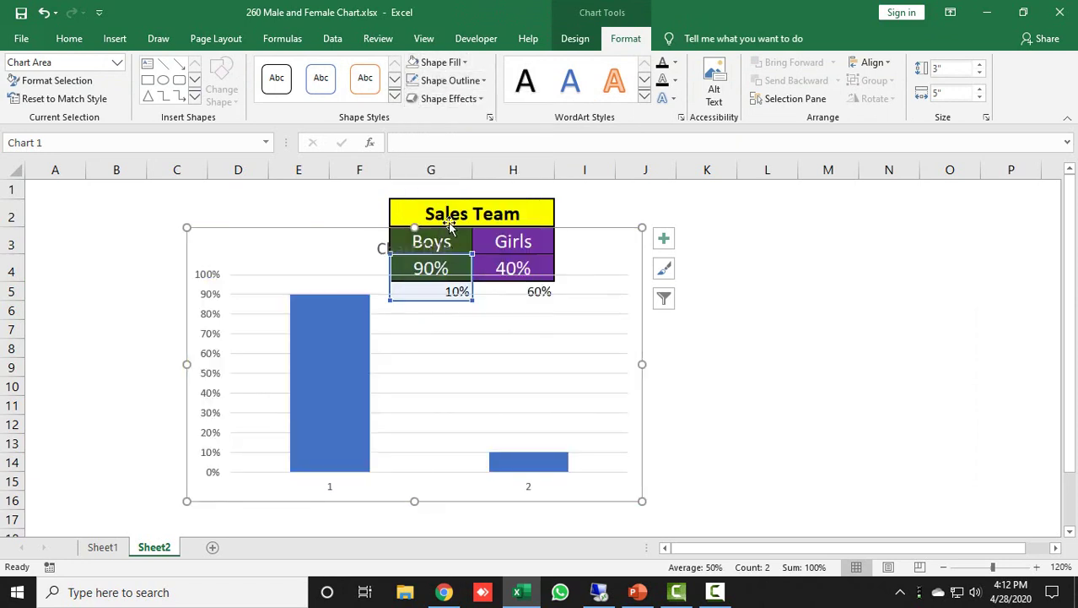
Switch the chart's rows and columns to stack both values in one column, and move the chart further left
click(574, 40)
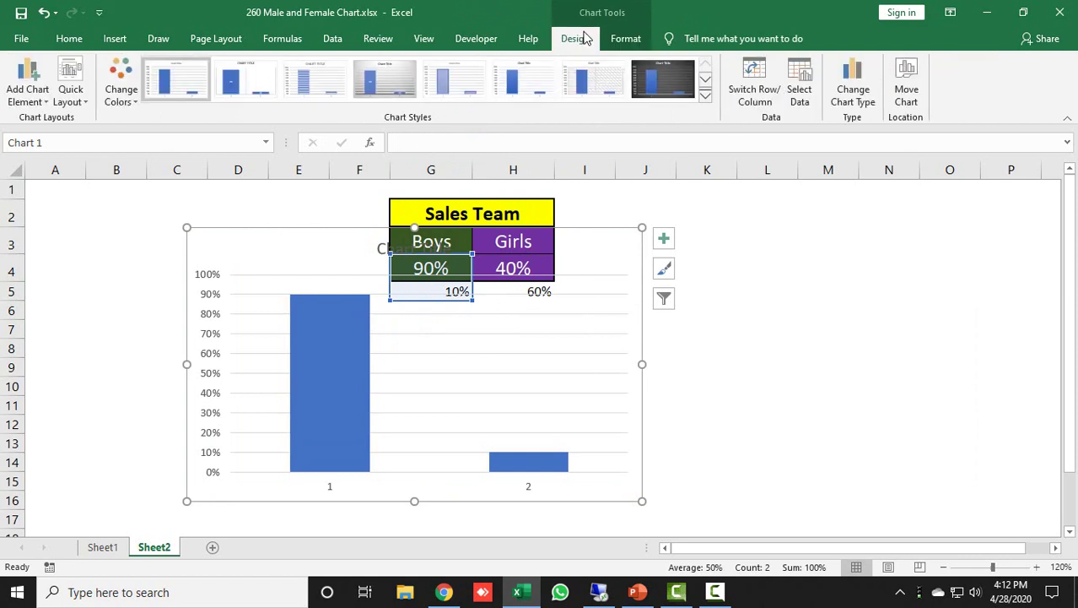
click(765, 82)
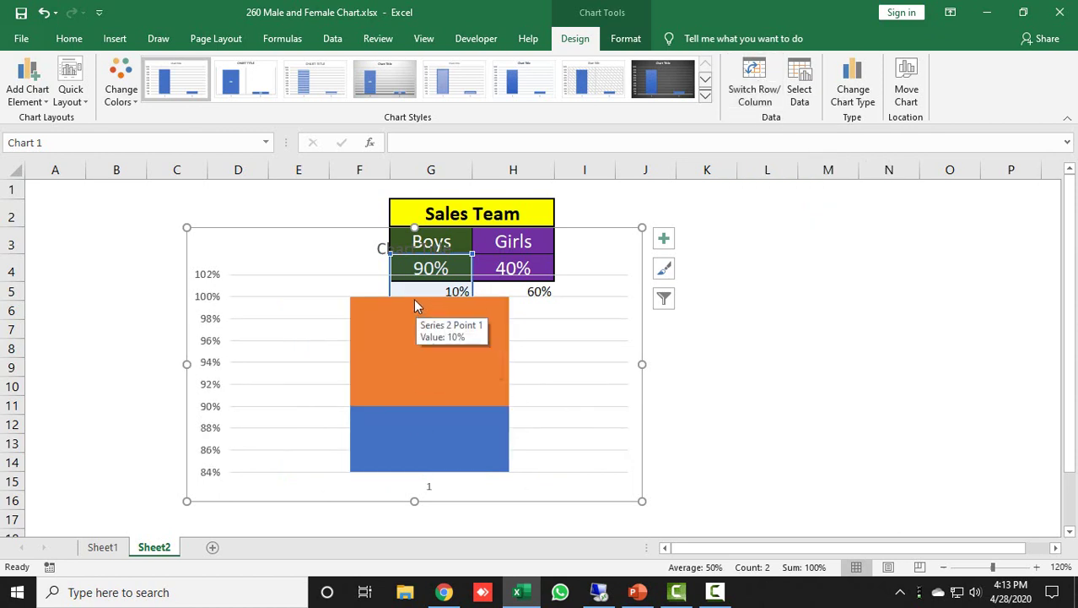
drag(292, 237, 191, 233)
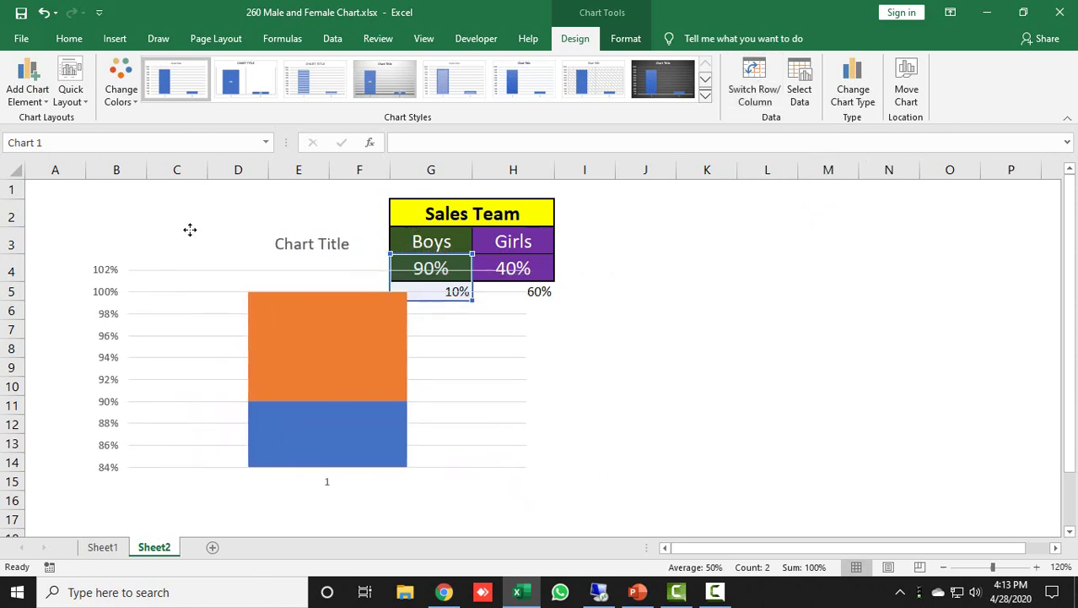
Set the chart's vertical axis bounds to a minimum of 0 and a maximum of 1
click(106, 299)
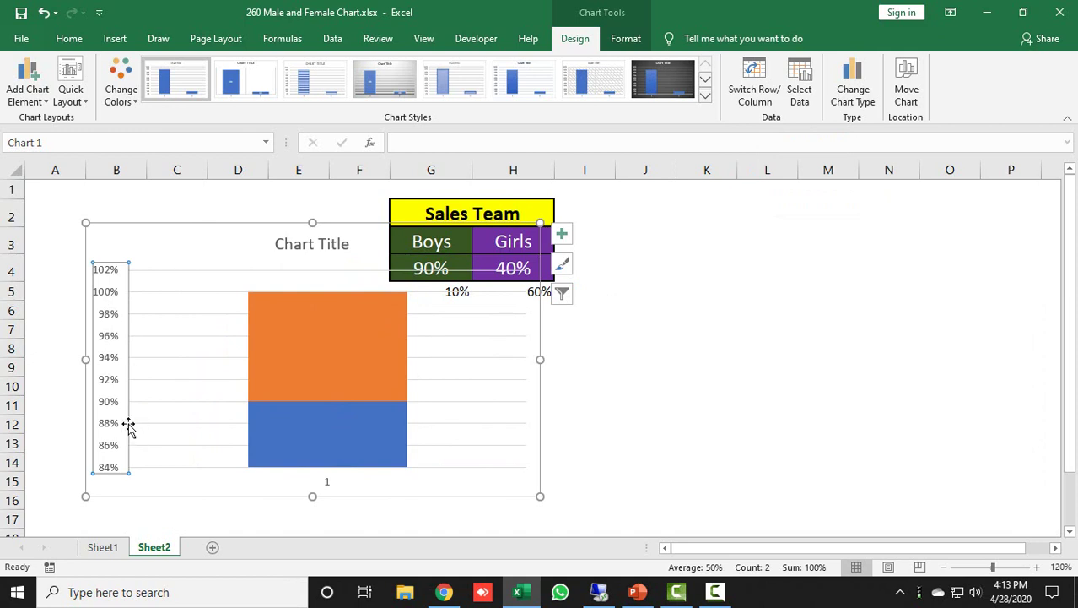
right_click(103, 356)
click(144, 515)
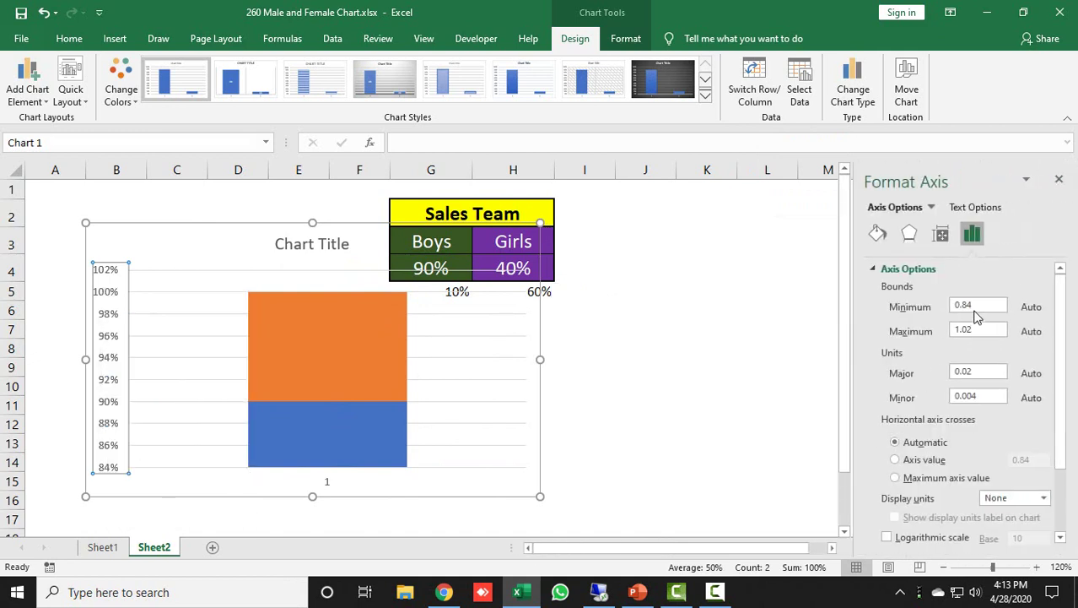
double_click(981, 306)
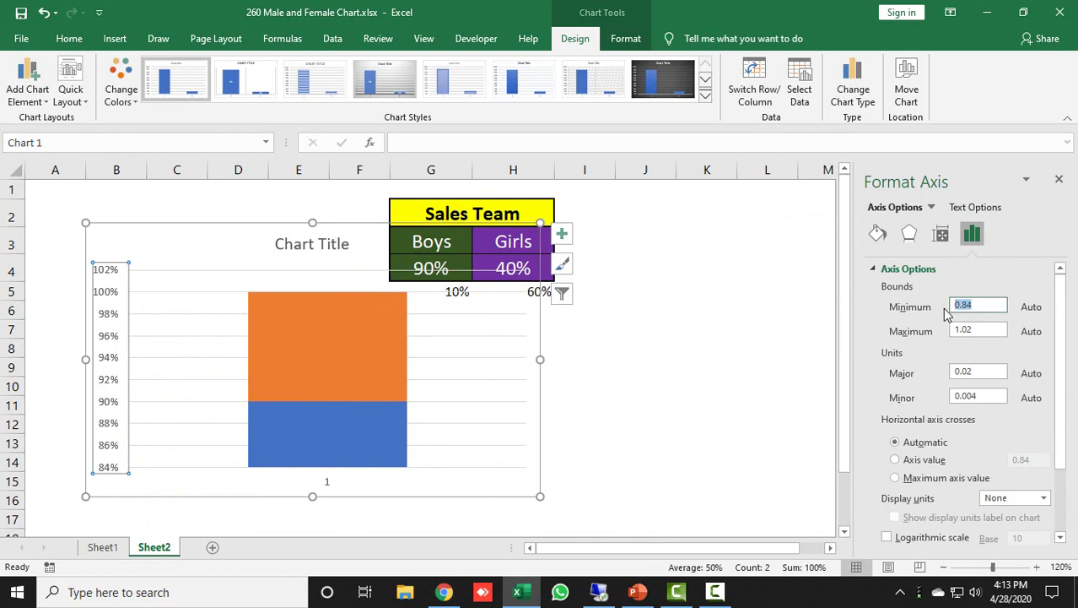
text(0)
double_click(981, 331)
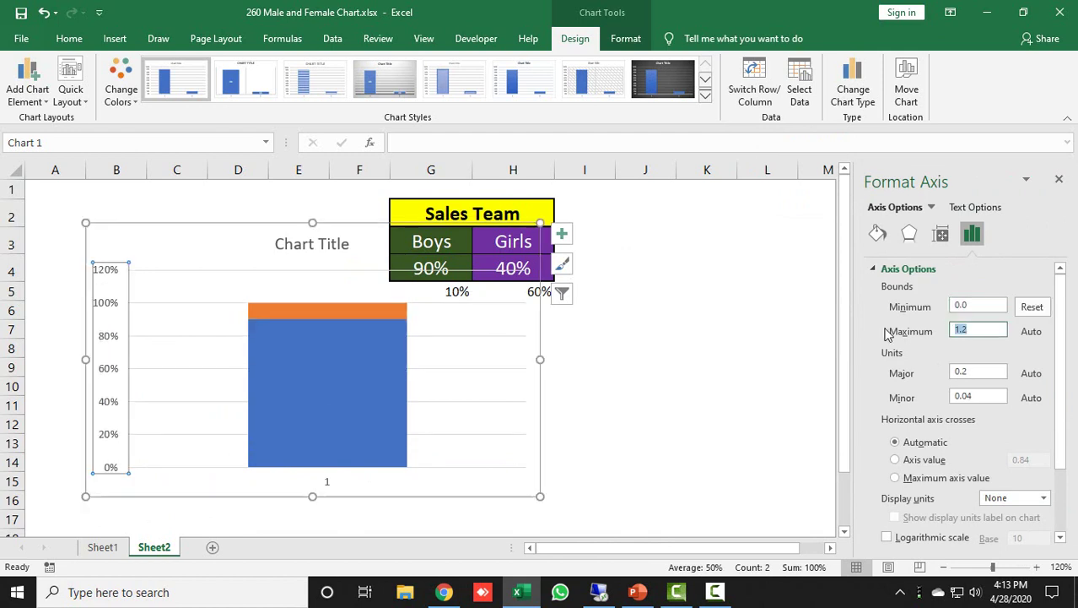
text(1)
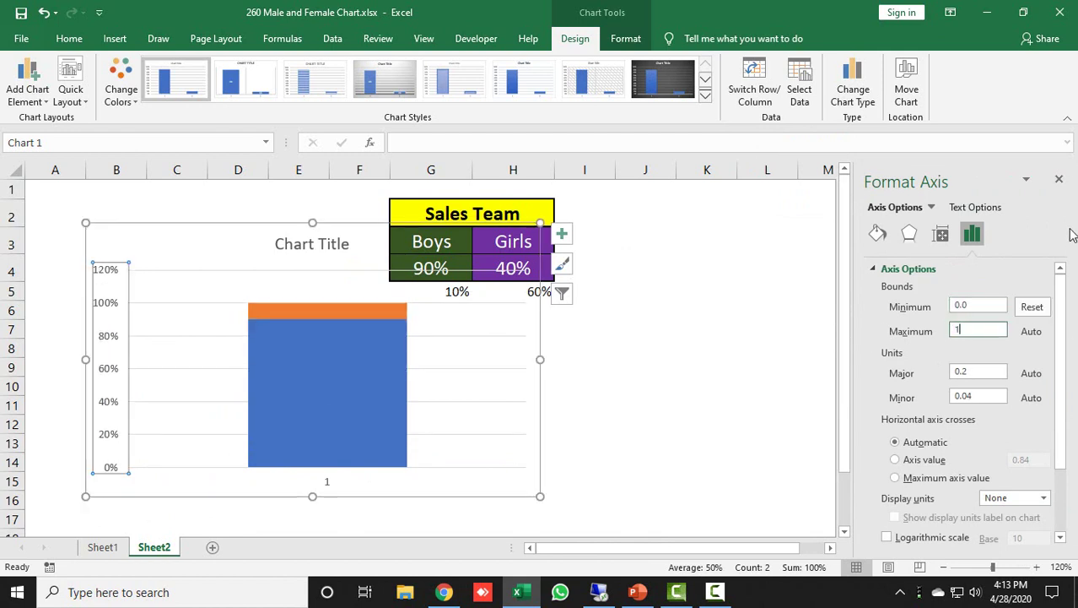
click(1059, 179)
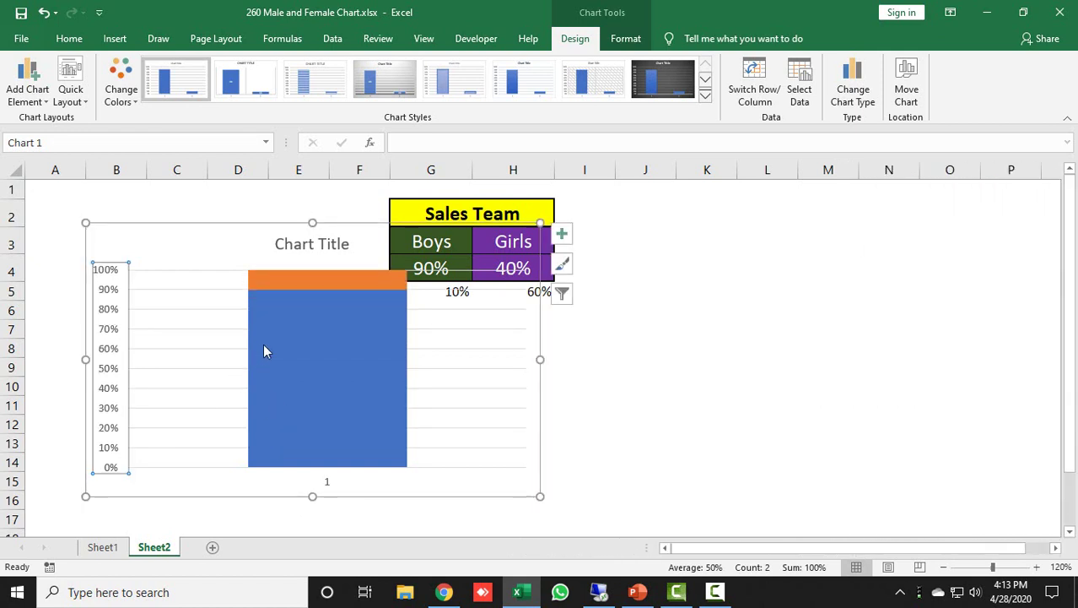
Set the gap width of the stacked column series to 0%
right_click(296, 287)
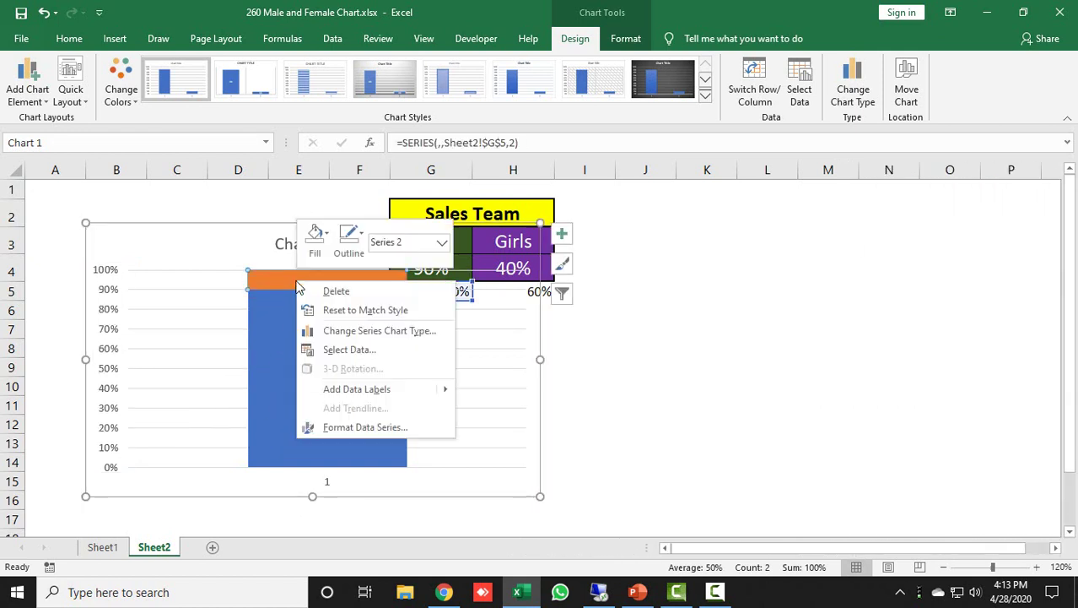
click(361, 428)
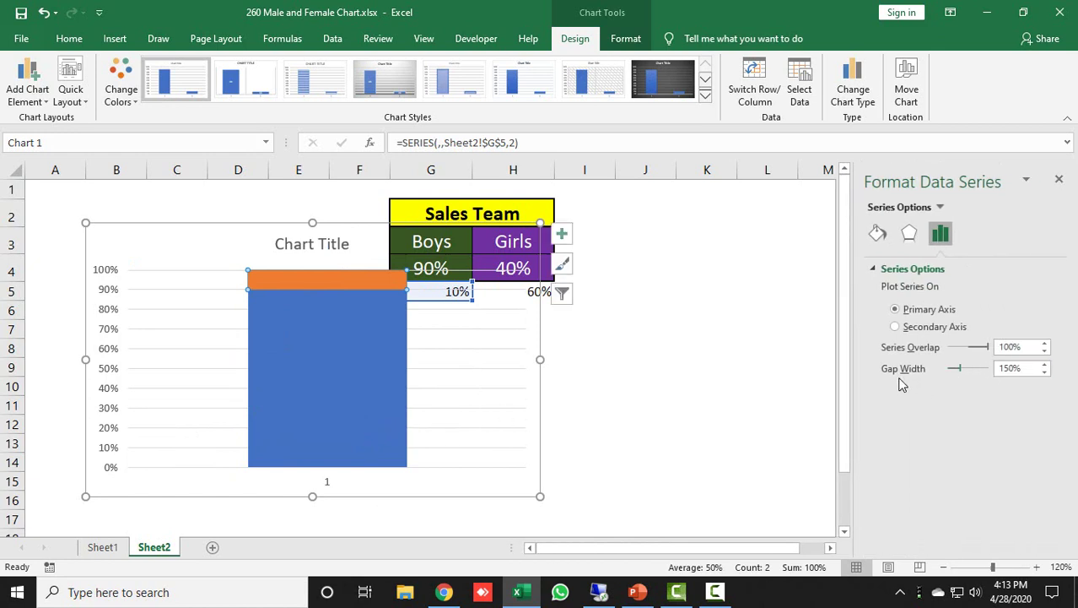
click(1030, 370)
text(0)
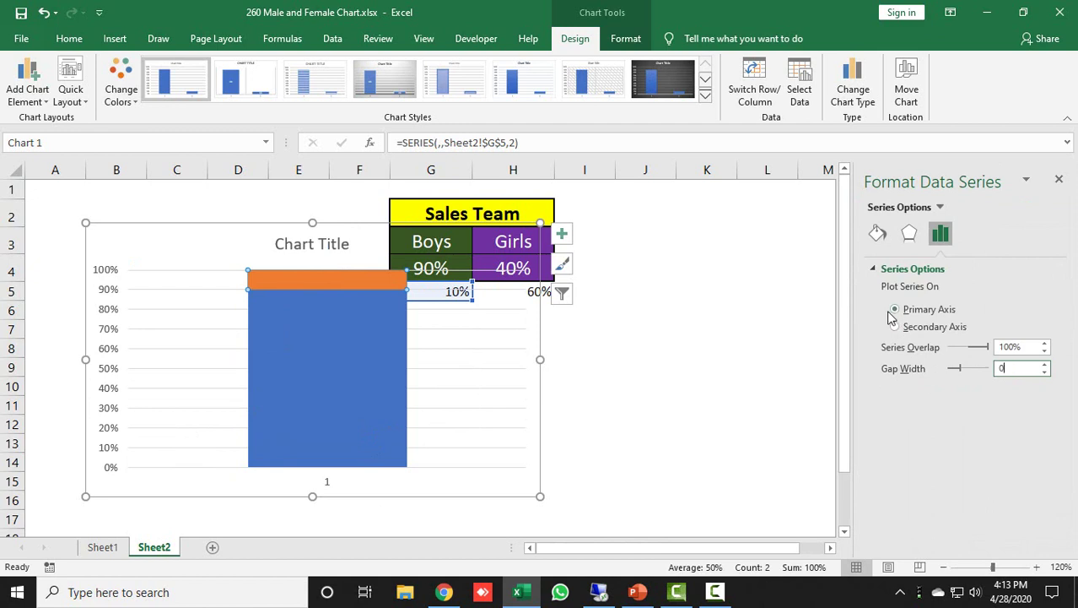
key(Return)
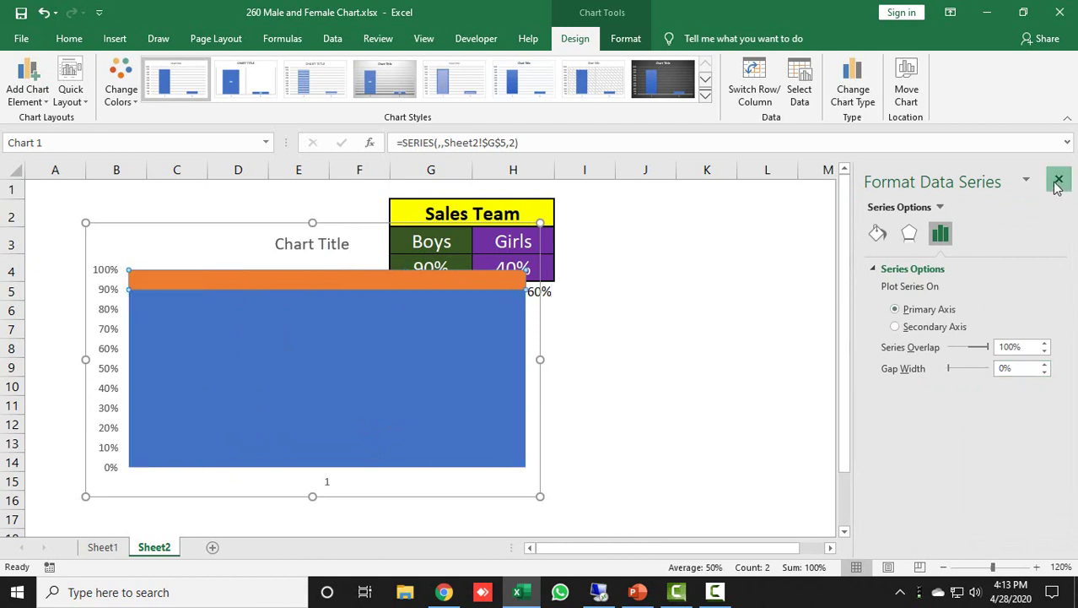
click(1059, 180)
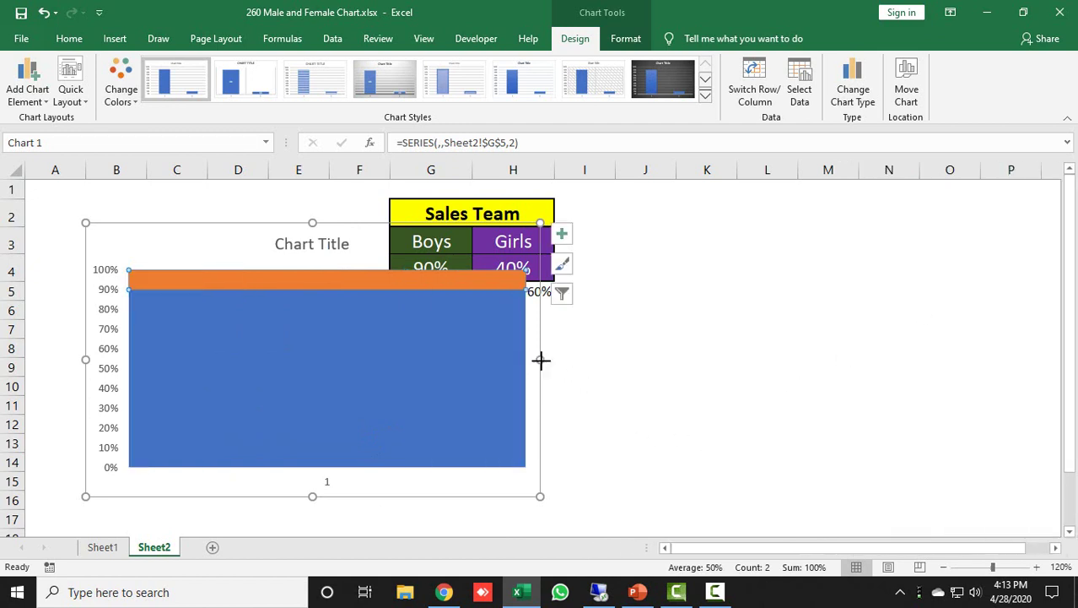
Narrow the chart to end at column D and remove its axes, chart title and gridlines
drag(541, 359, 257, 359)
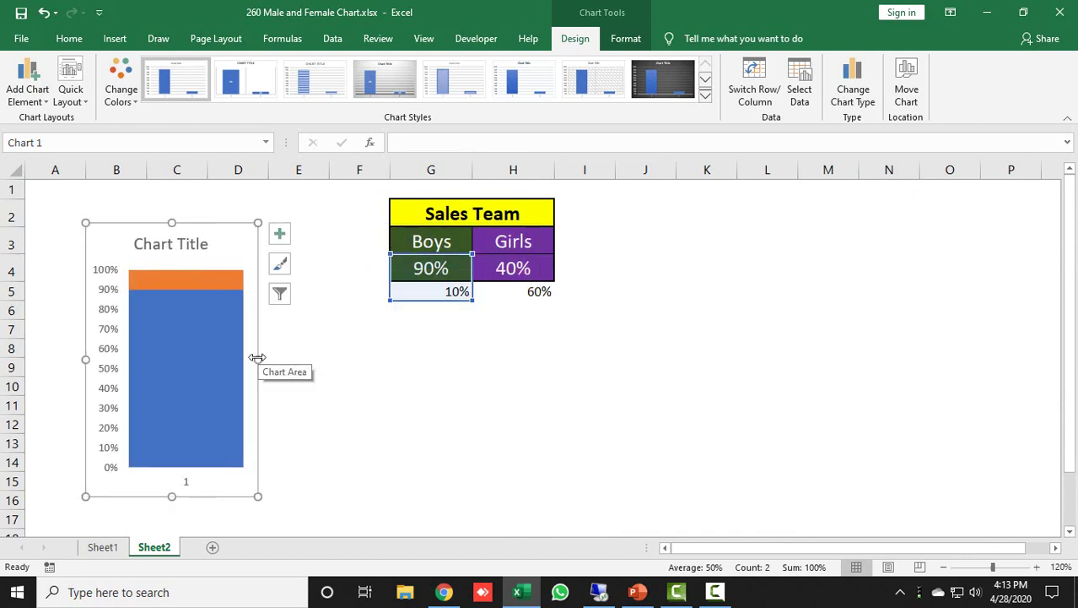
click(279, 237)
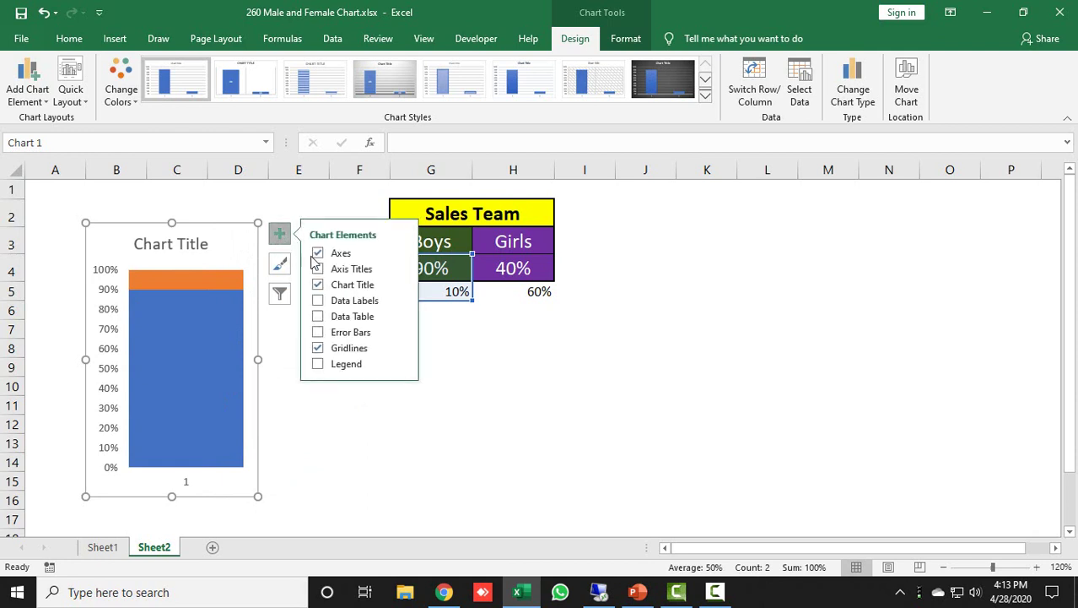
click(317, 253)
click(317, 284)
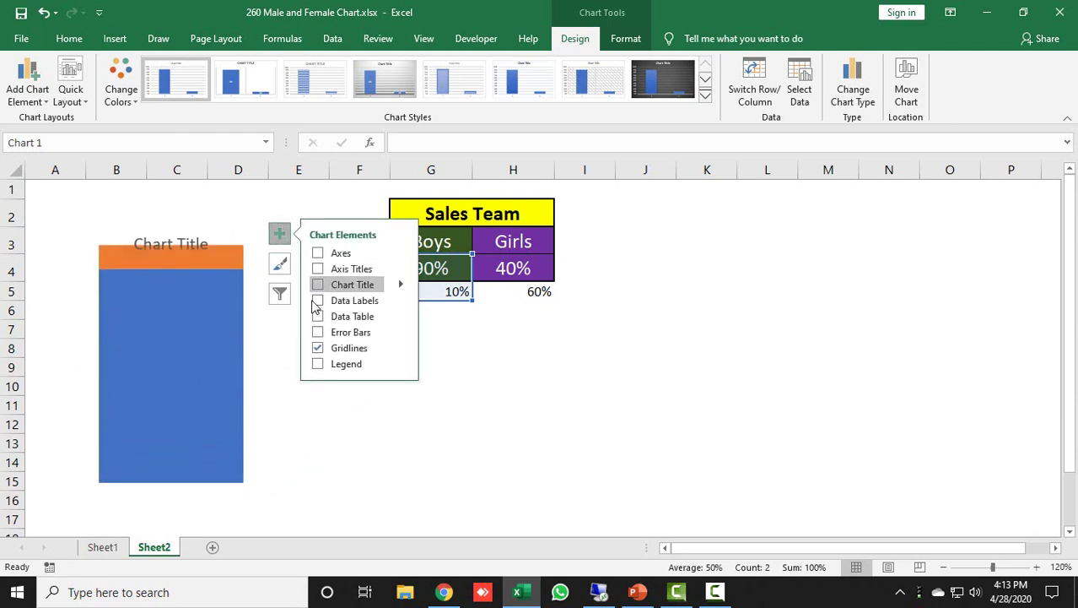
click(317, 347)
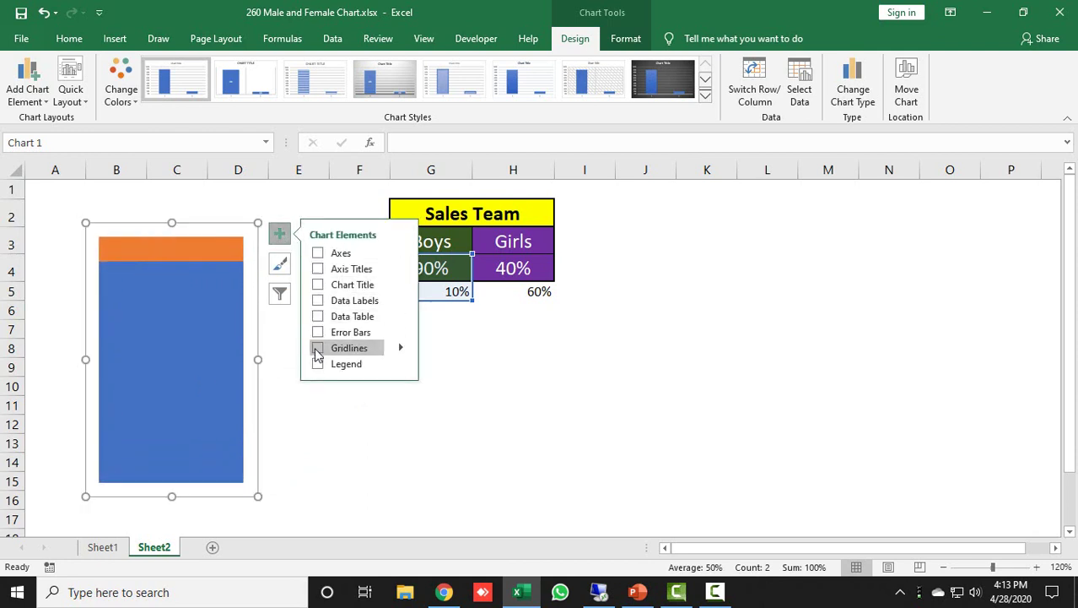
click(279, 234)
Move the chart right over columns C to E, and place a duplicate of it over columns J to L
drag(204, 234, 270, 228)
mouse_move(280, 339)
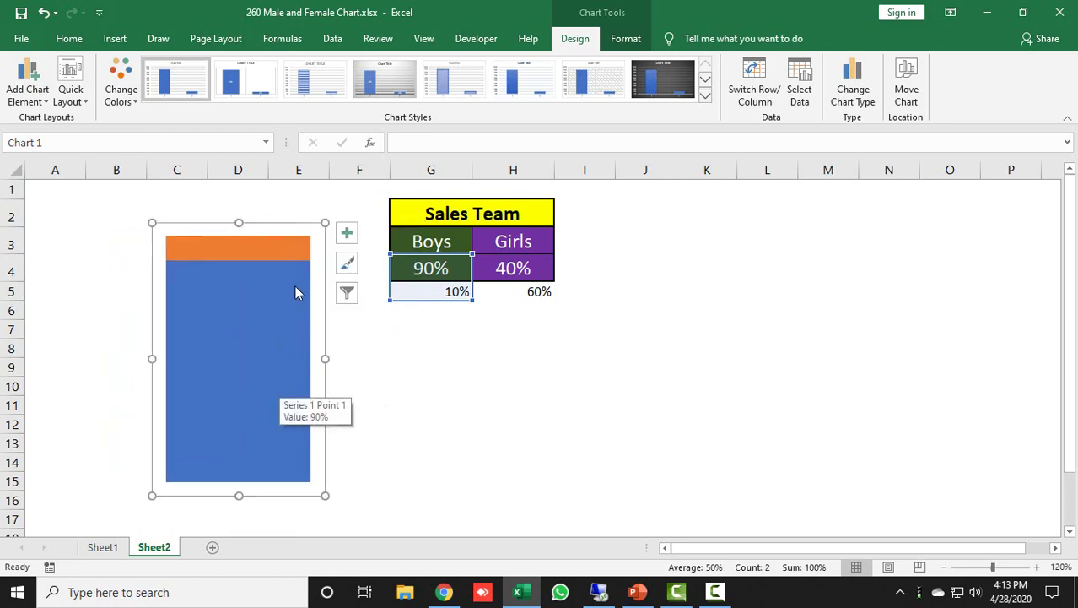
key(ctrl+d)
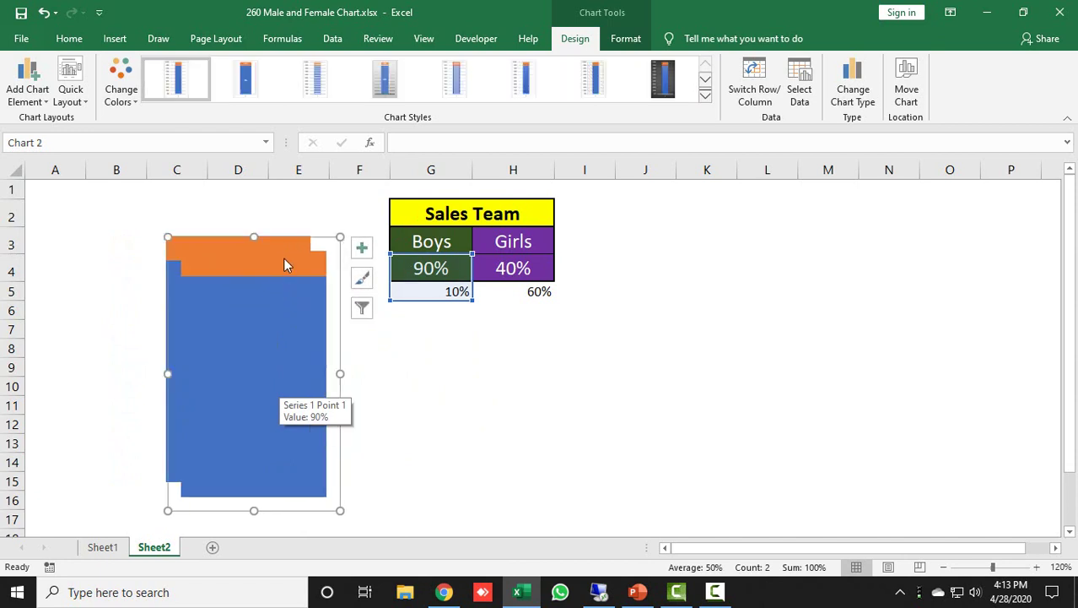
drag(285, 241, 739, 224)
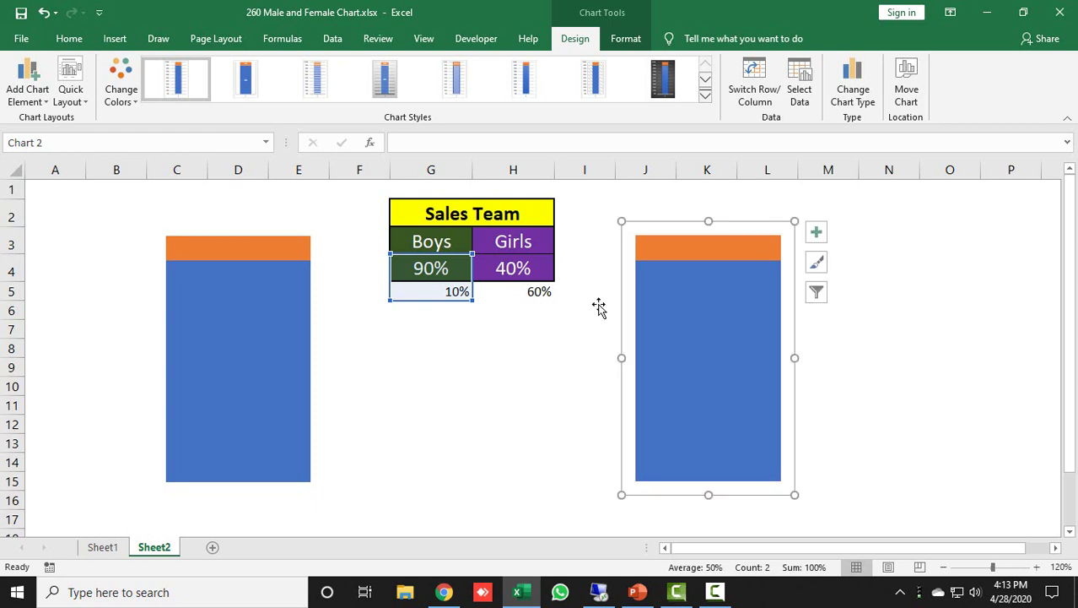
Change the duplicate chart's source range to the Girls values in H4:H5
click(430, 366)
click(254, 315)
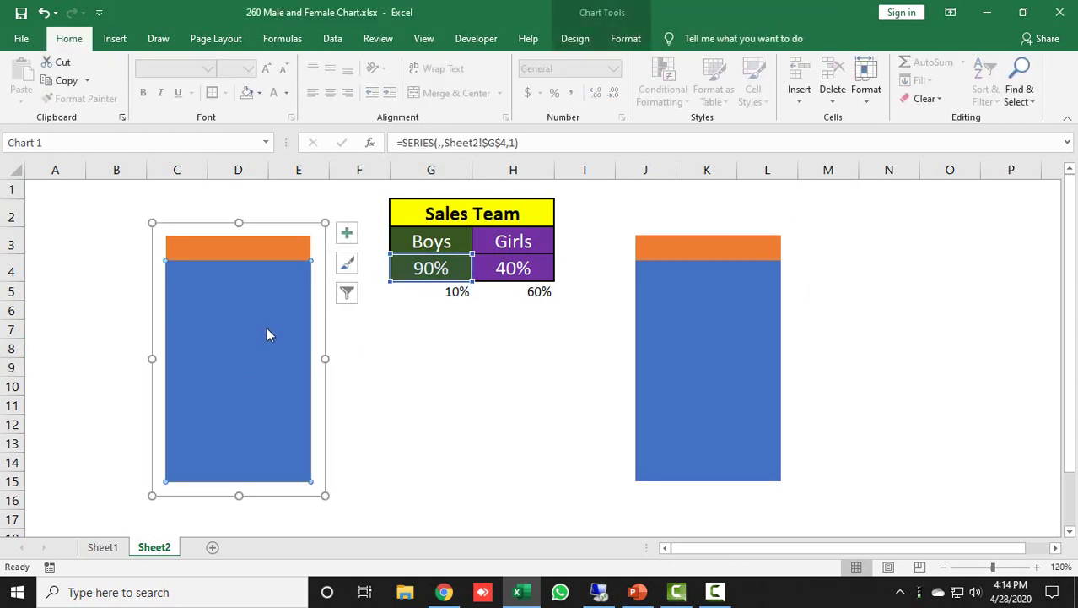
click(697, 328)
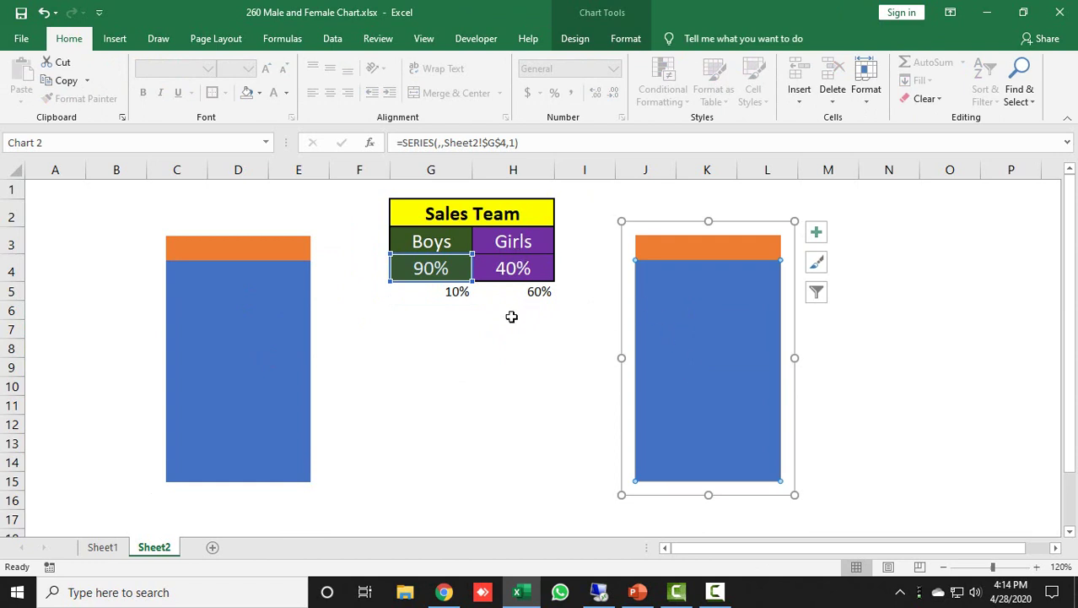
click(285, 336)
click(694, 307)
click(738, 230)
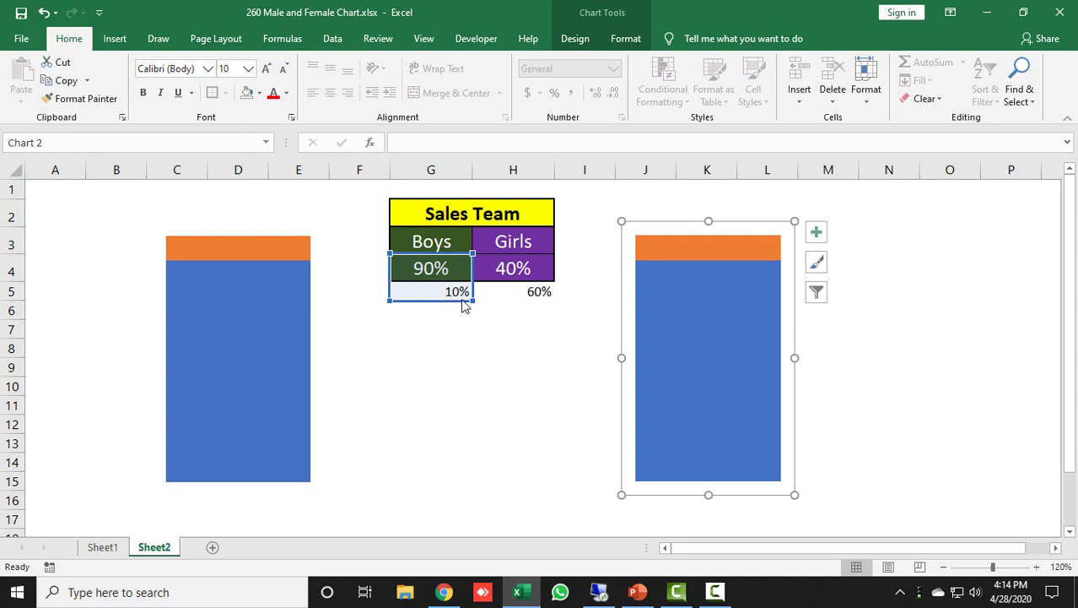
mouse_move(463, 306)
mouse_down()
mouse_move(486, 309)
mouse_move(482, 301)
mouse_up()
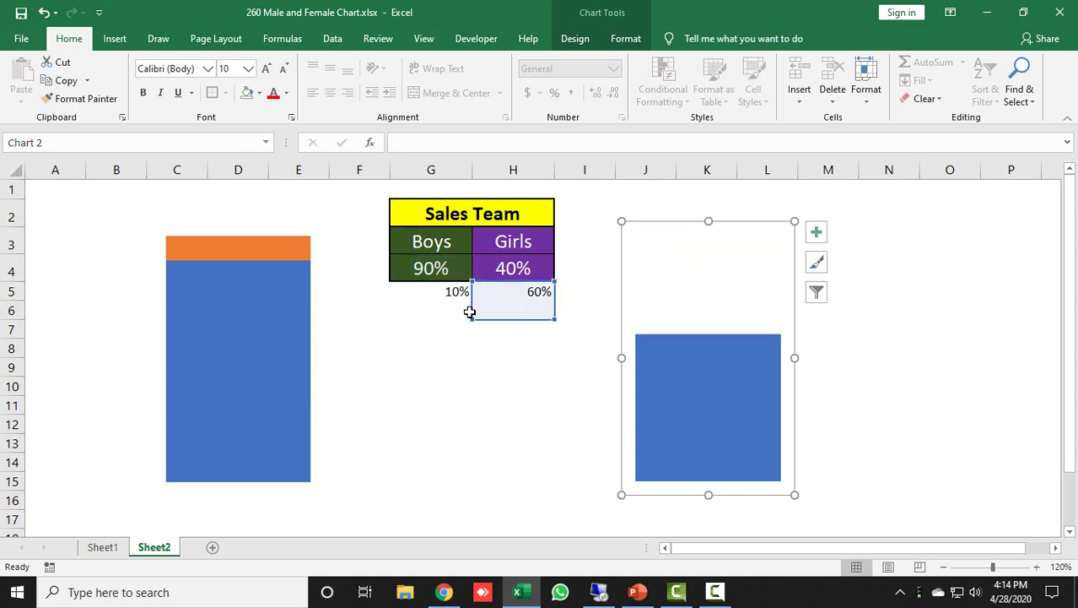
key(ctrl+z)
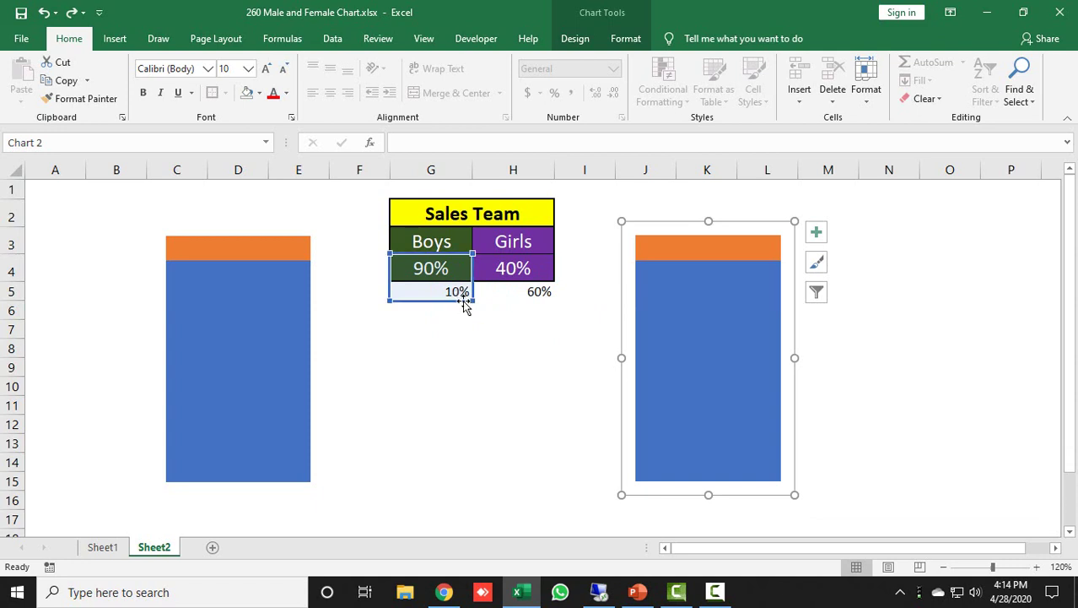
drag(468, 308, 487, 305)
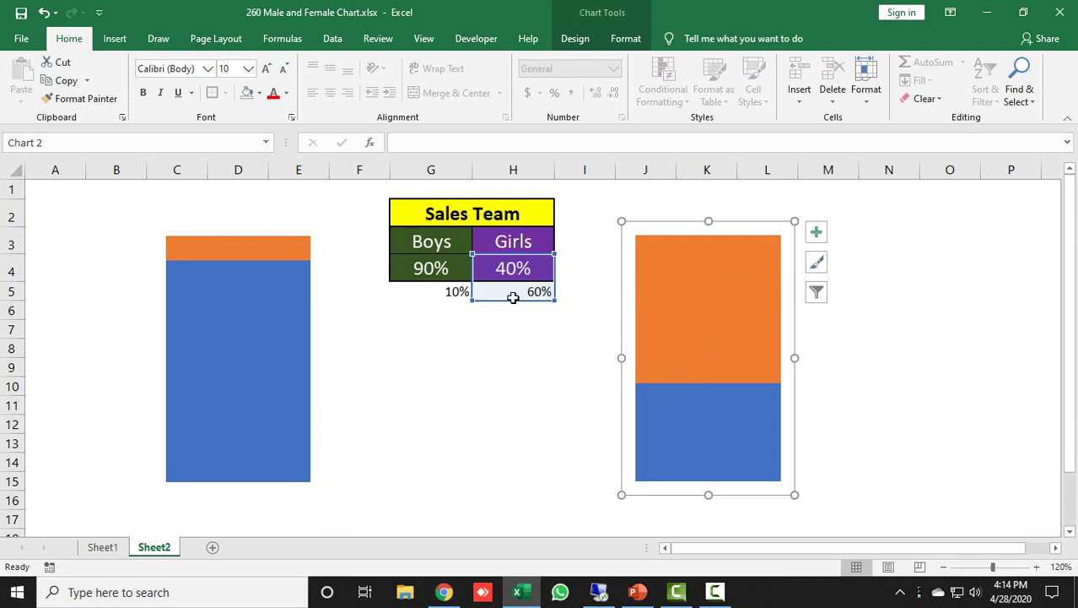
click(447, 404)
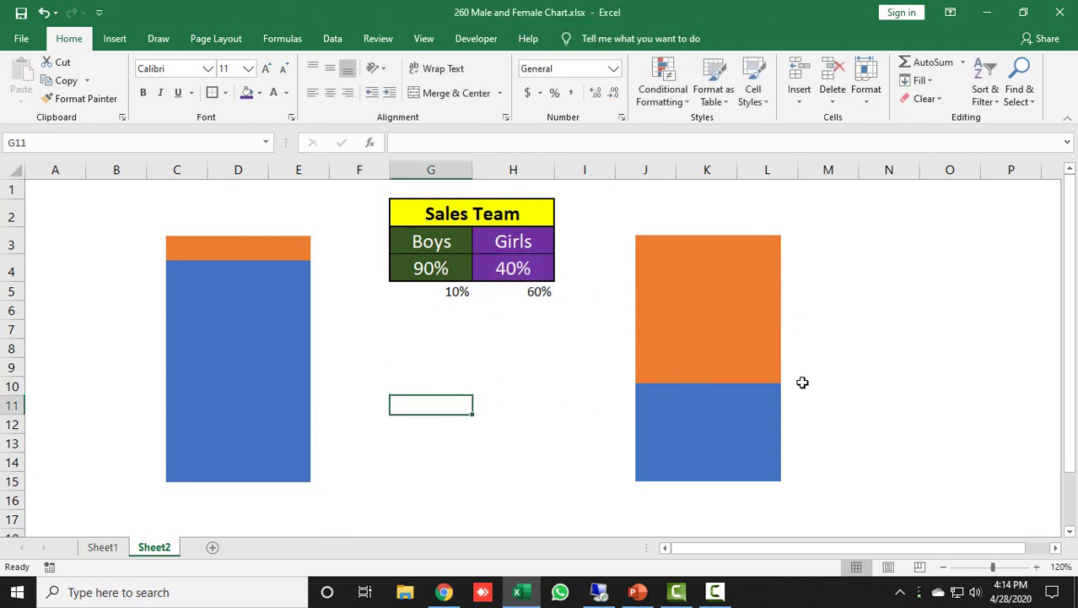
Check both charts against the finished male and female figures on Sheet1, and return to Sheet2
click(732, 328)
click(270, 274)
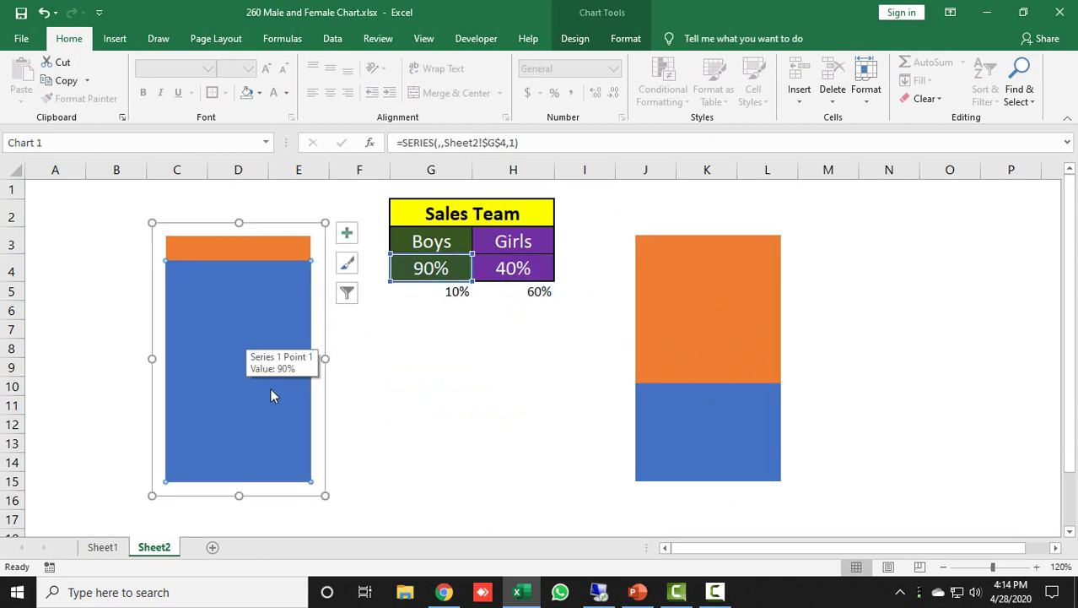
click(106, 547)
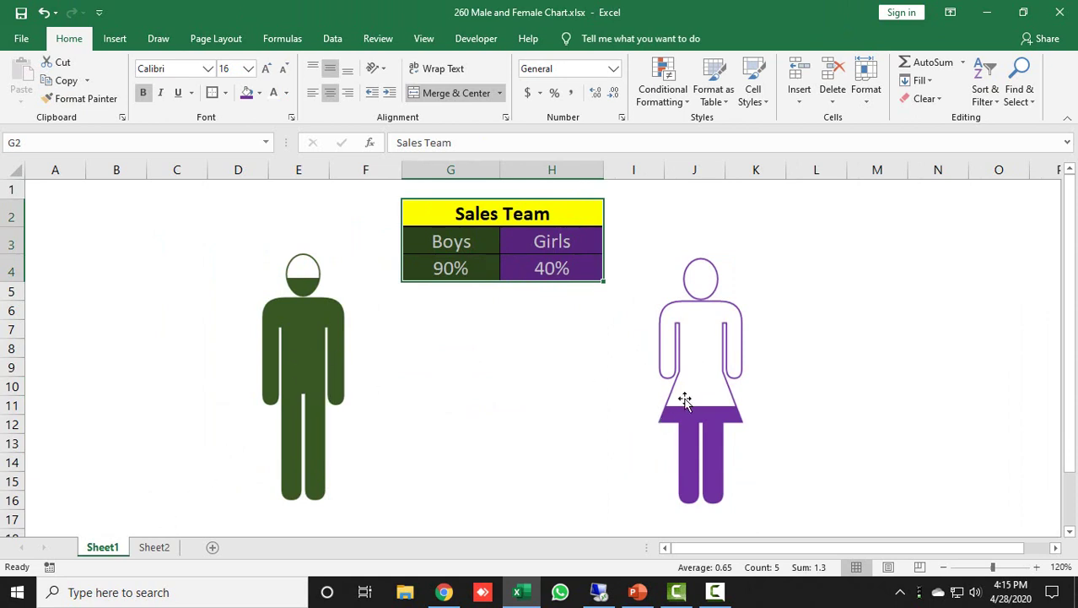
click(155, 547)
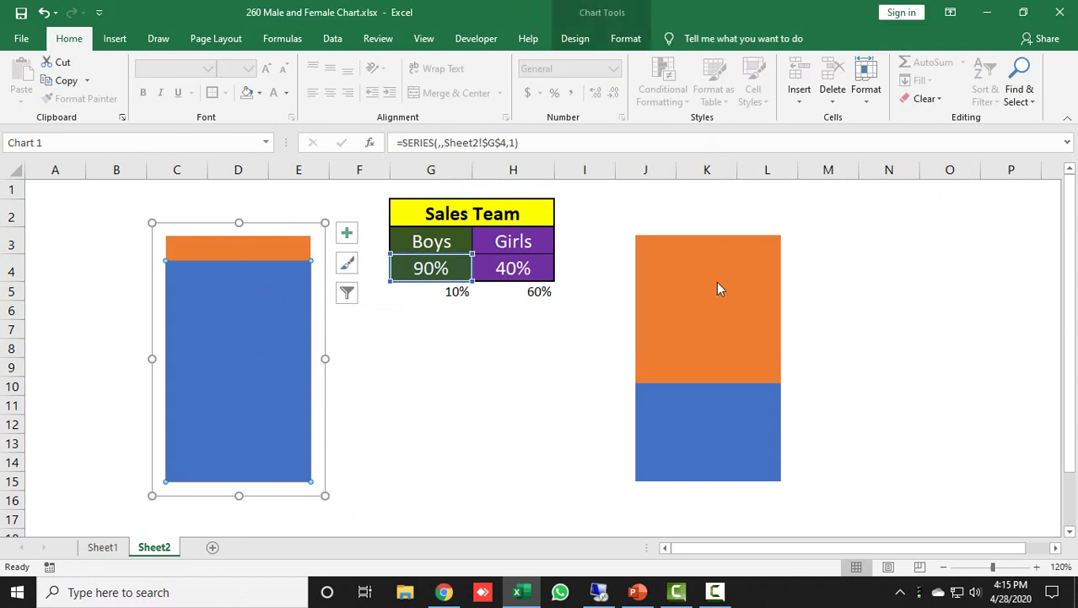
Give the 90% portion of the Boys chart a solid dark green fill
right_click(248, 317)
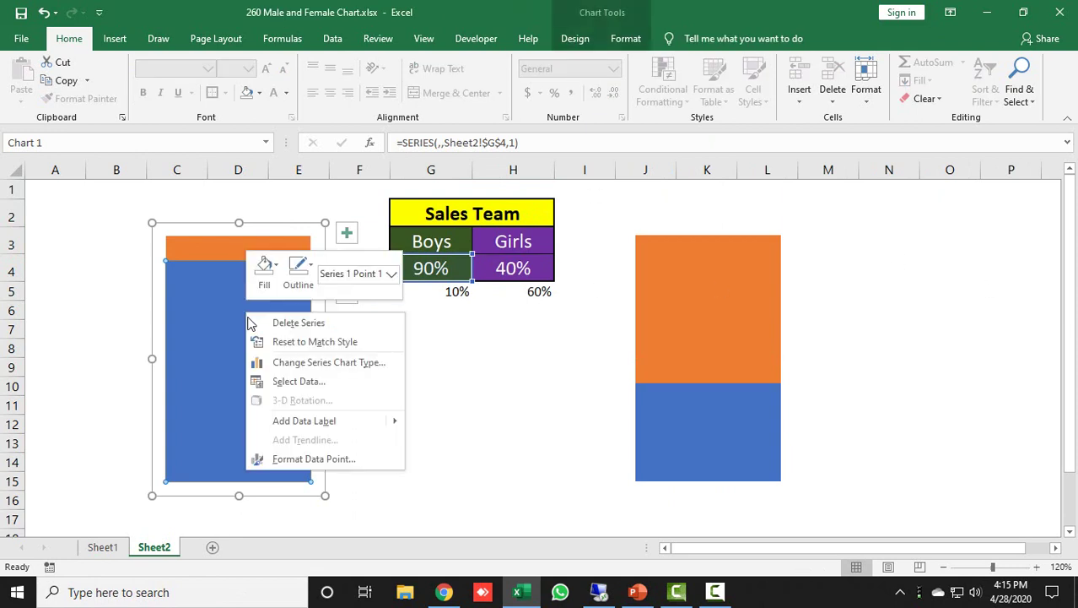
click(297, 458)
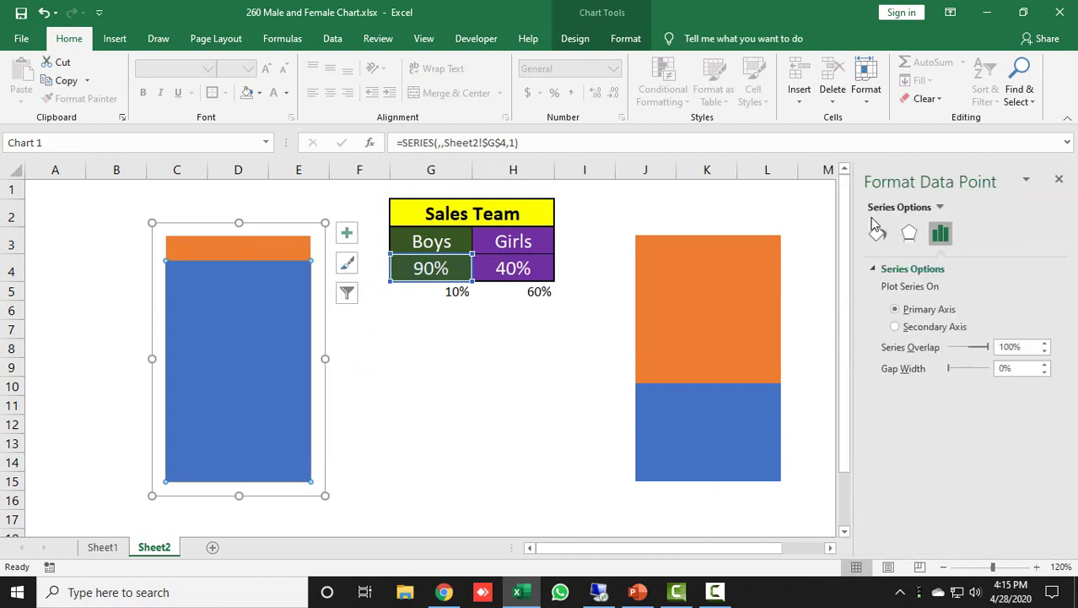
click(878, 237)
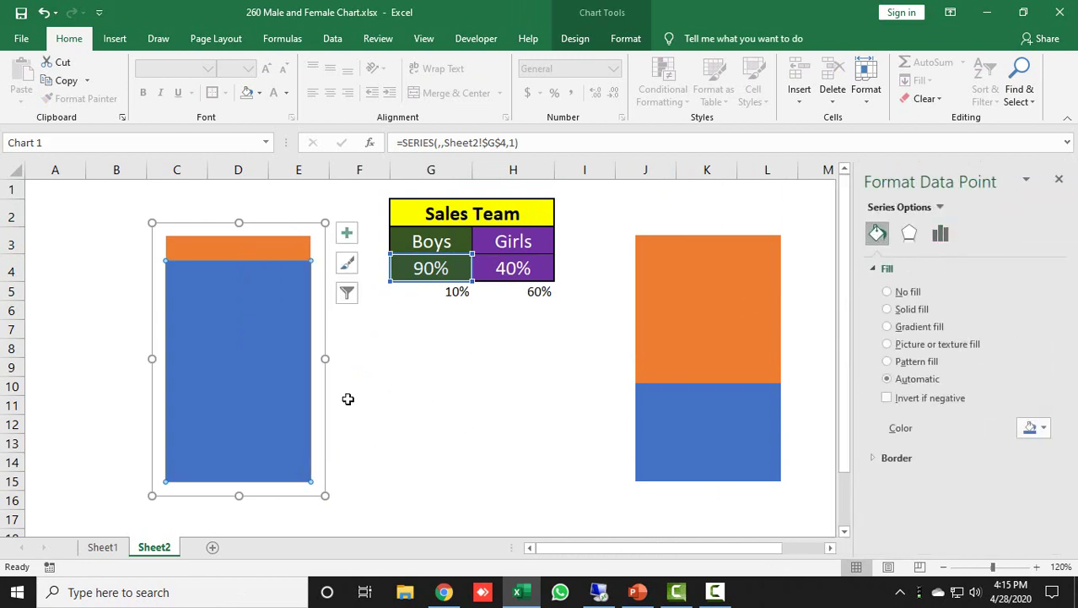
mouse_move(272, 352)
mouse_move(284, 247)
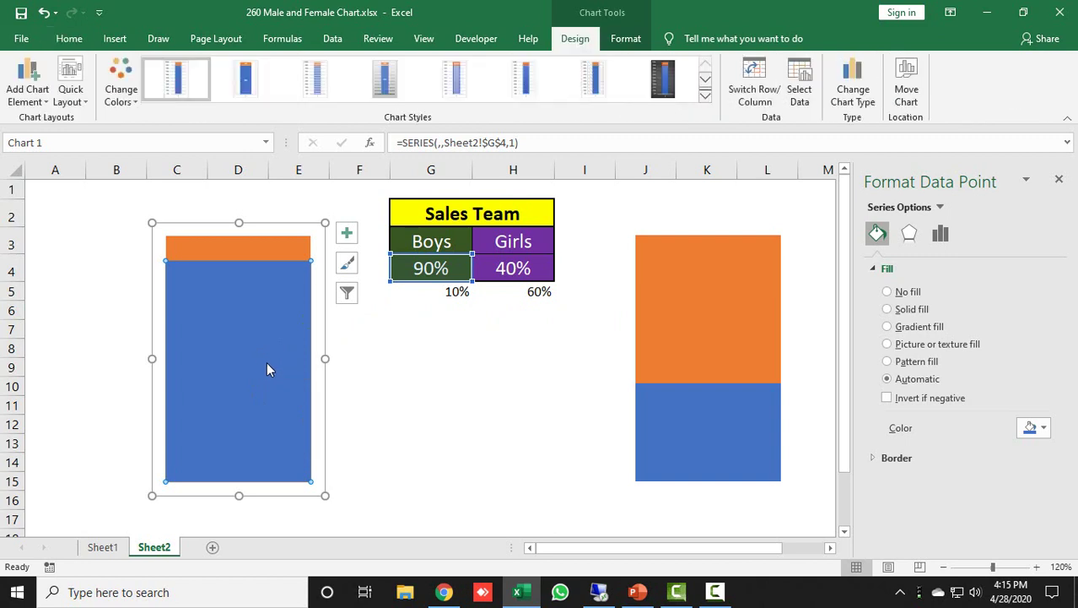
click(896, 311)
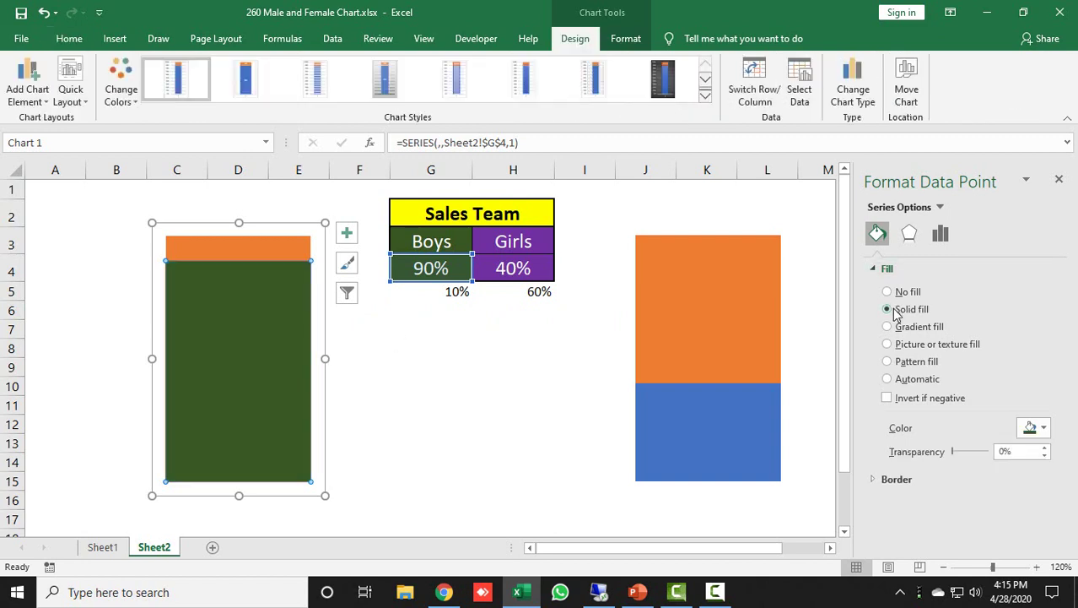
click(1045, 428)
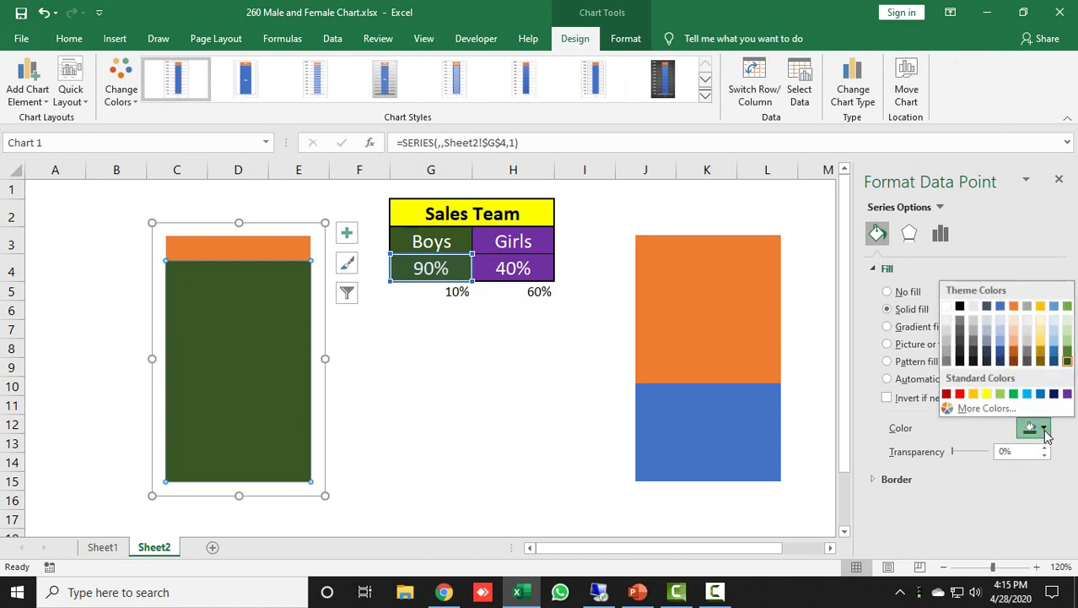
click(1068, 361)
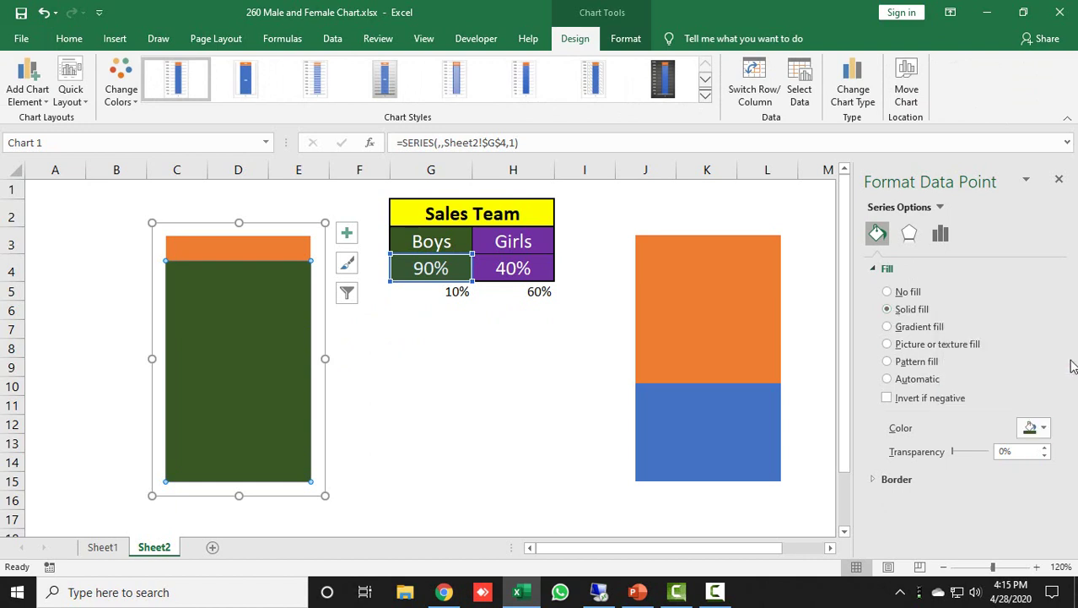
Remove the fill from the 10% portion of the Boys chart
click(259, 246)
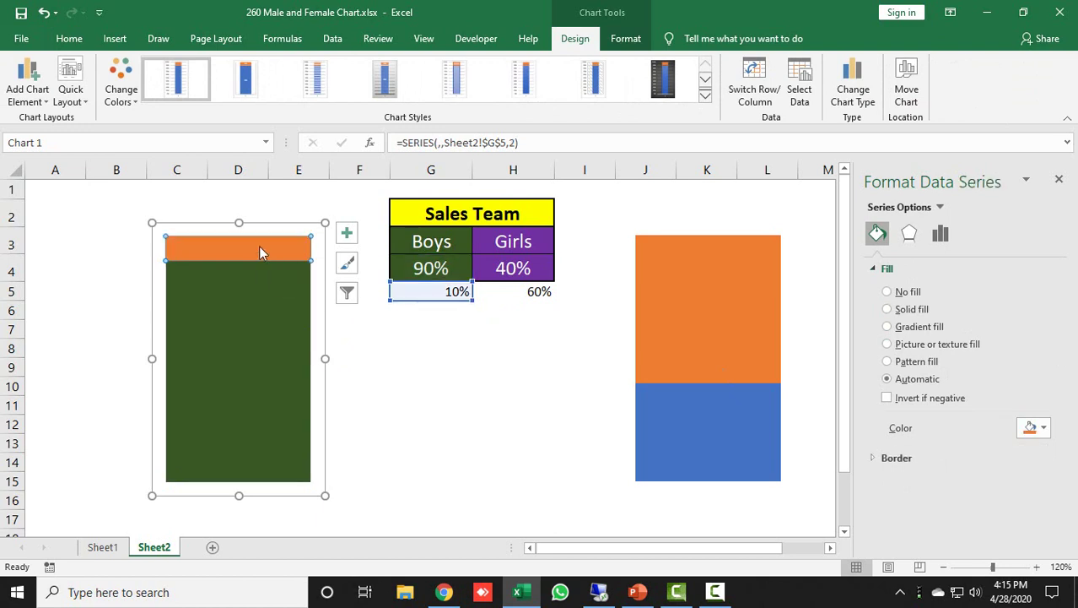
click(259, 246)
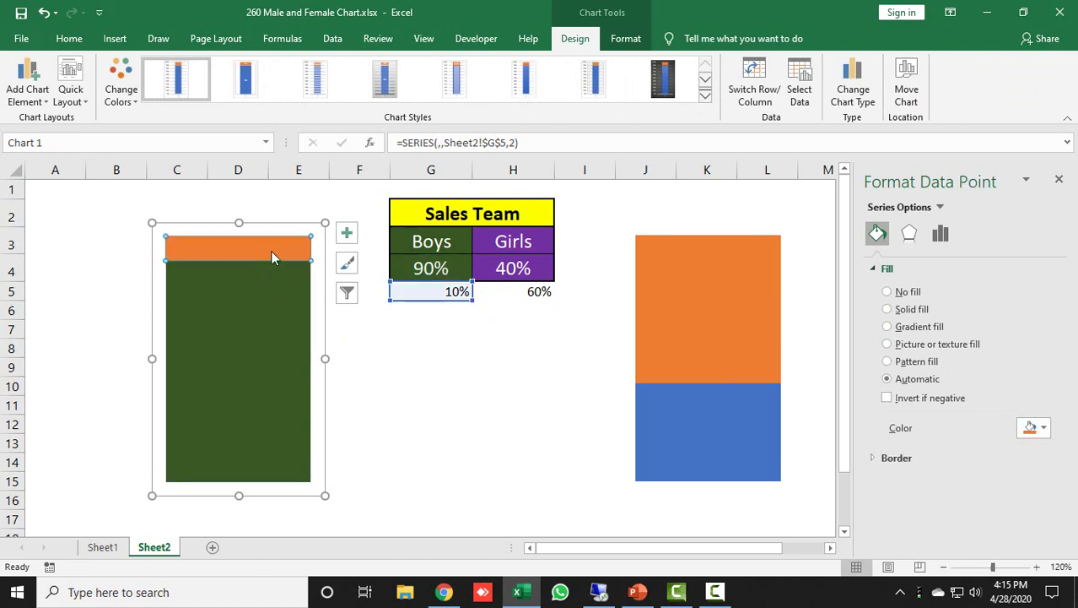
click(911, 294)
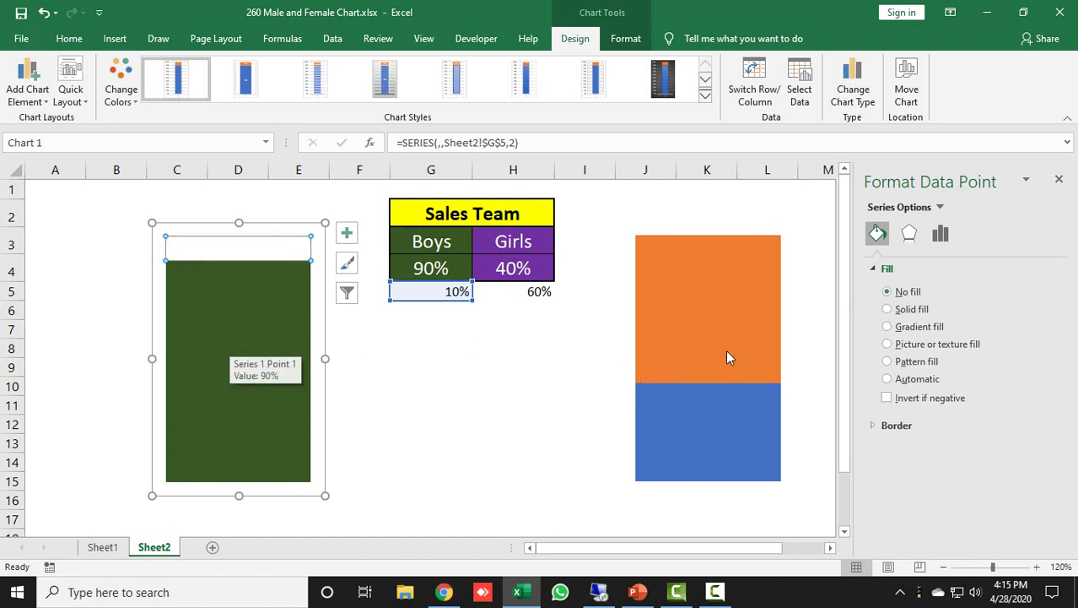
Remove the fill from the 60% portion of the Girls chart
click(710, 302)
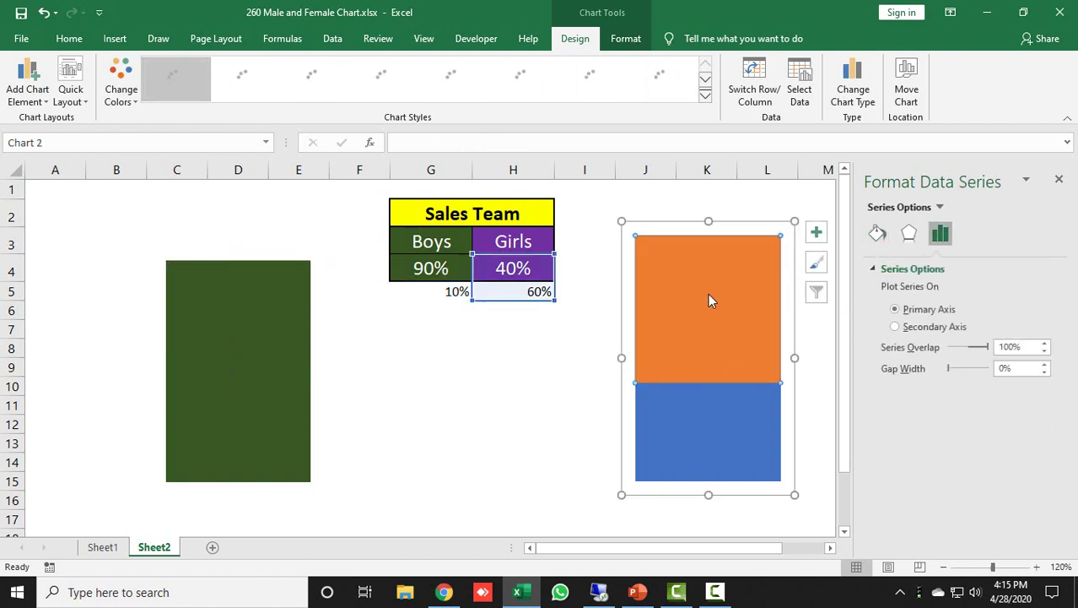
click(710, 301)
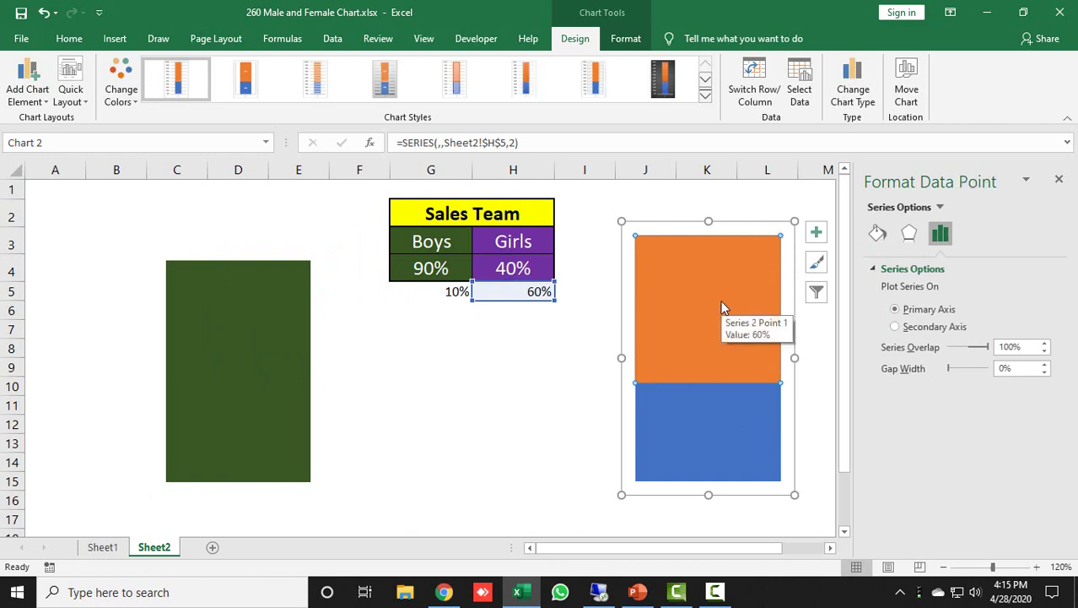
click(878, 233)
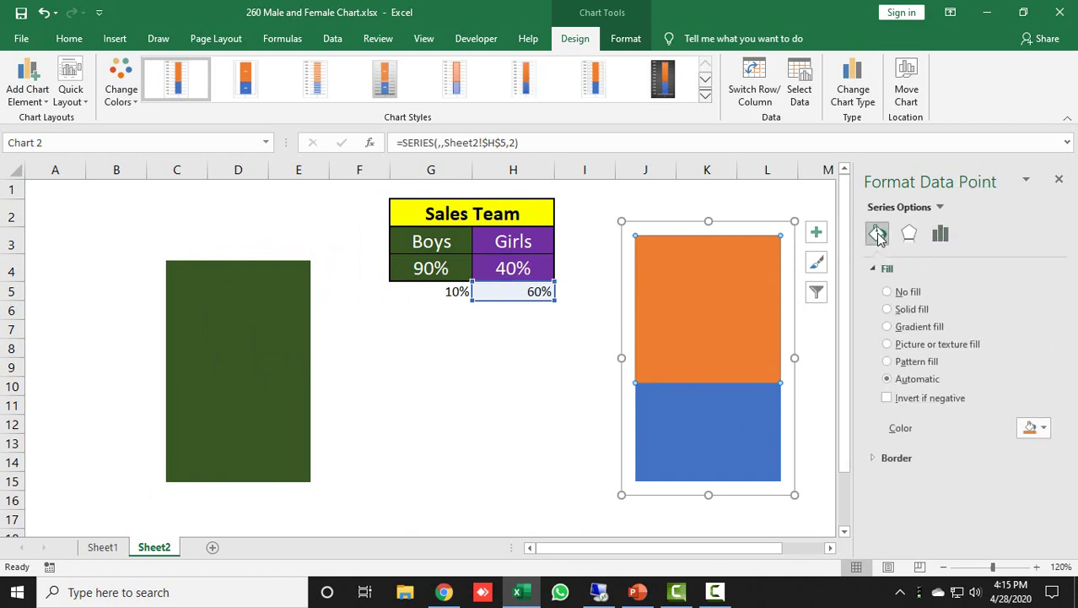
click(891, 293)
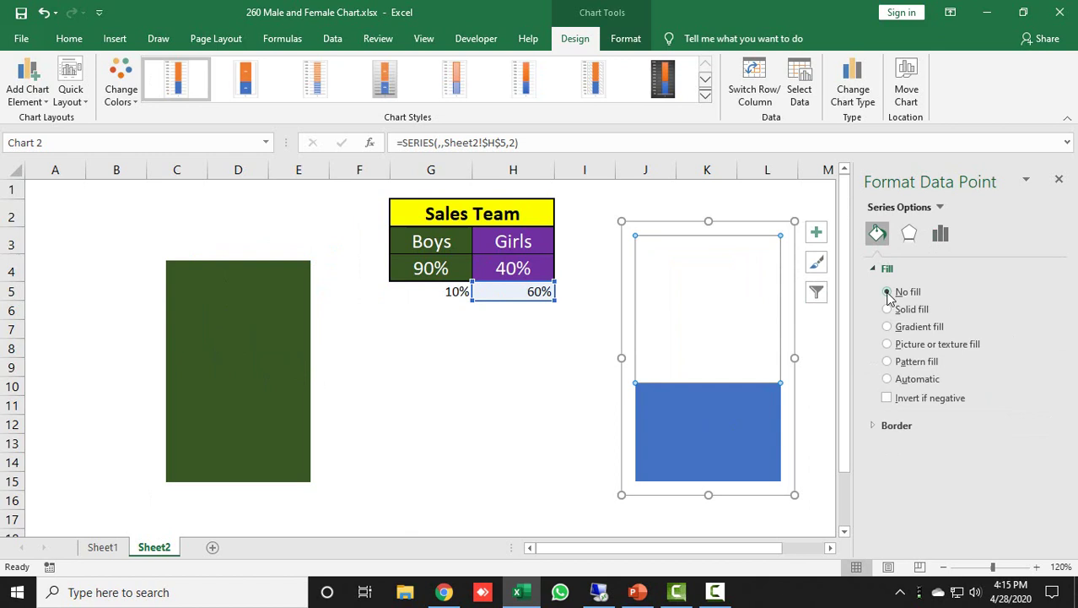
Give the 40% portion of the Girls chart a solid purple fill and deselect the chart
click(726, 444)
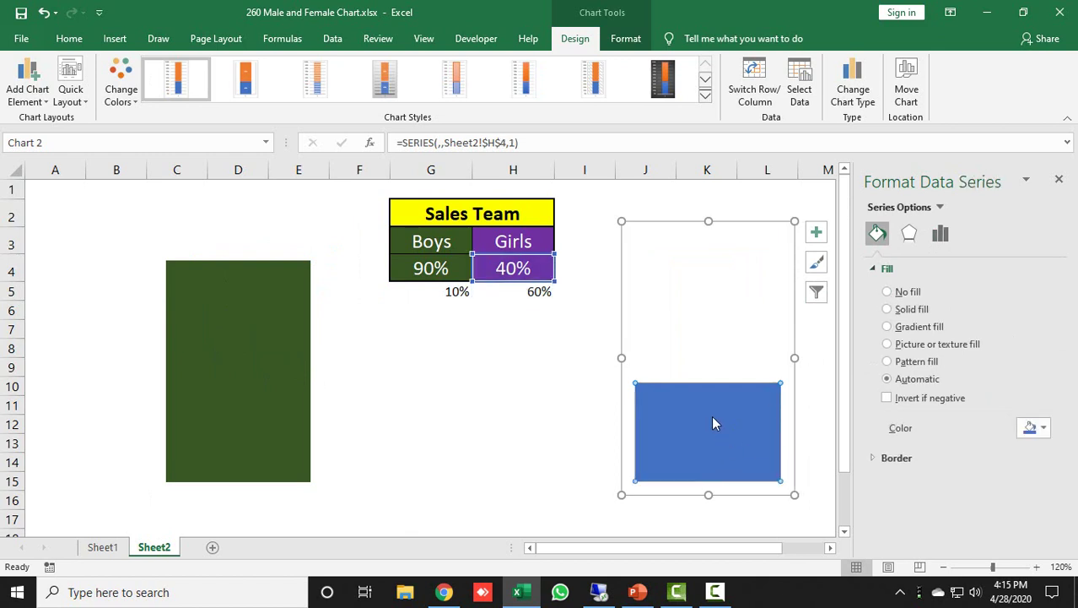
click(905, 312)
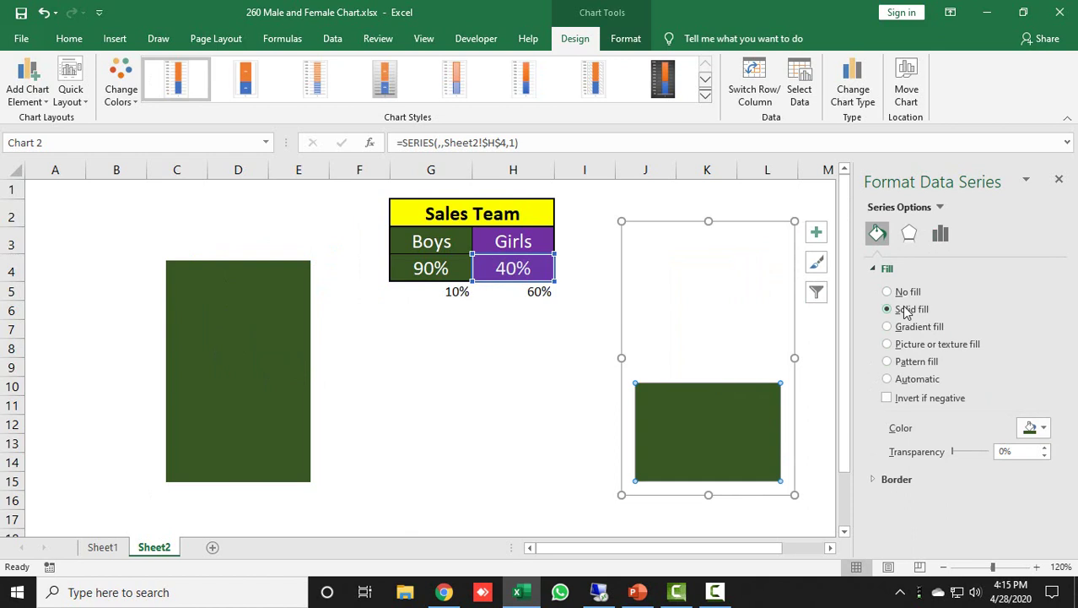
click(1043, 428)
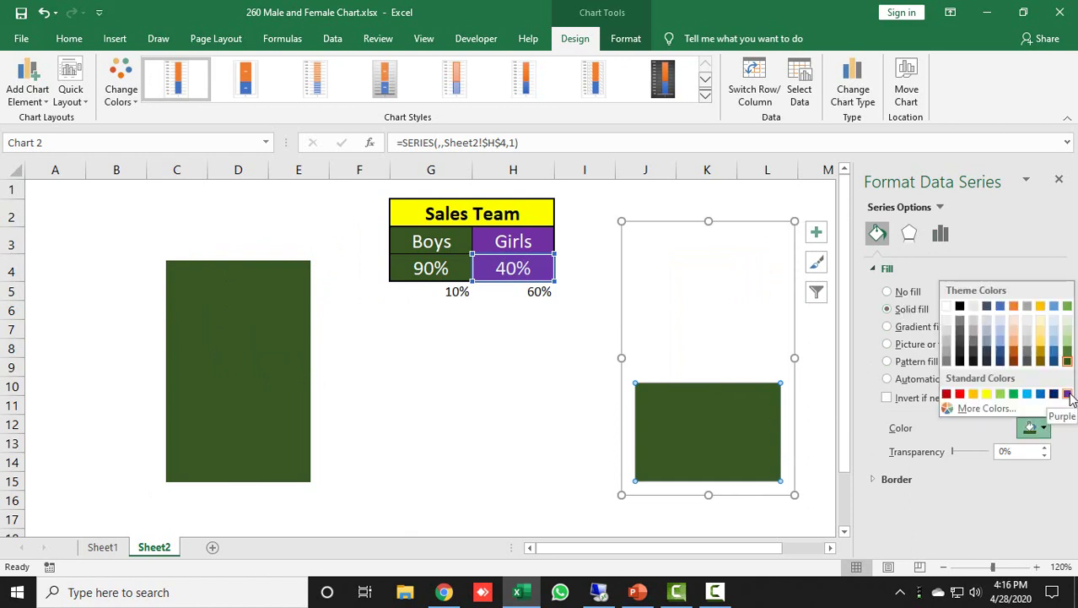
click(1068, 394)
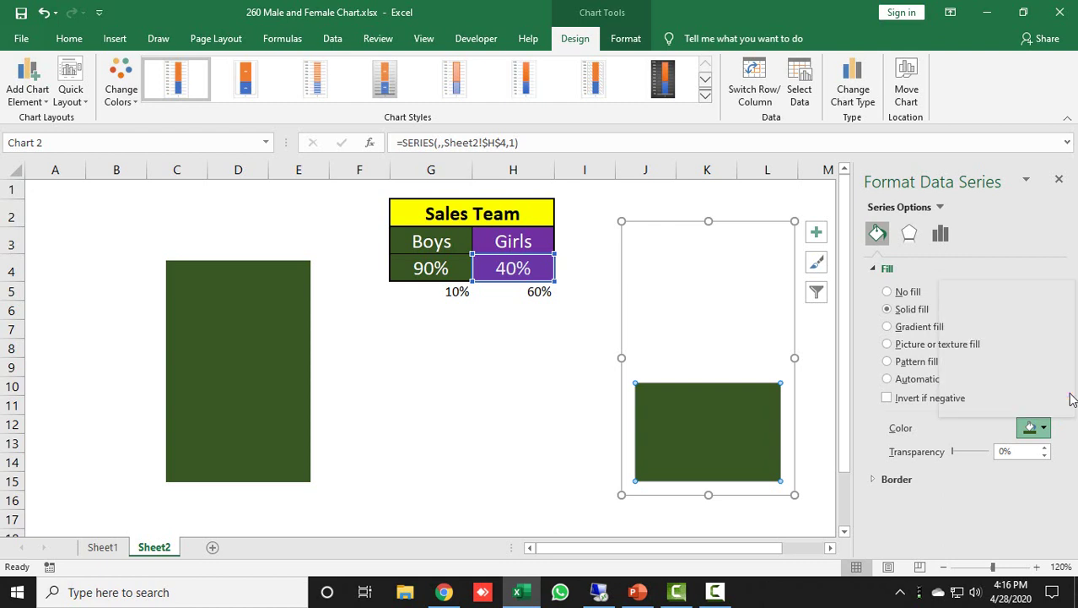
click(1059, 179)
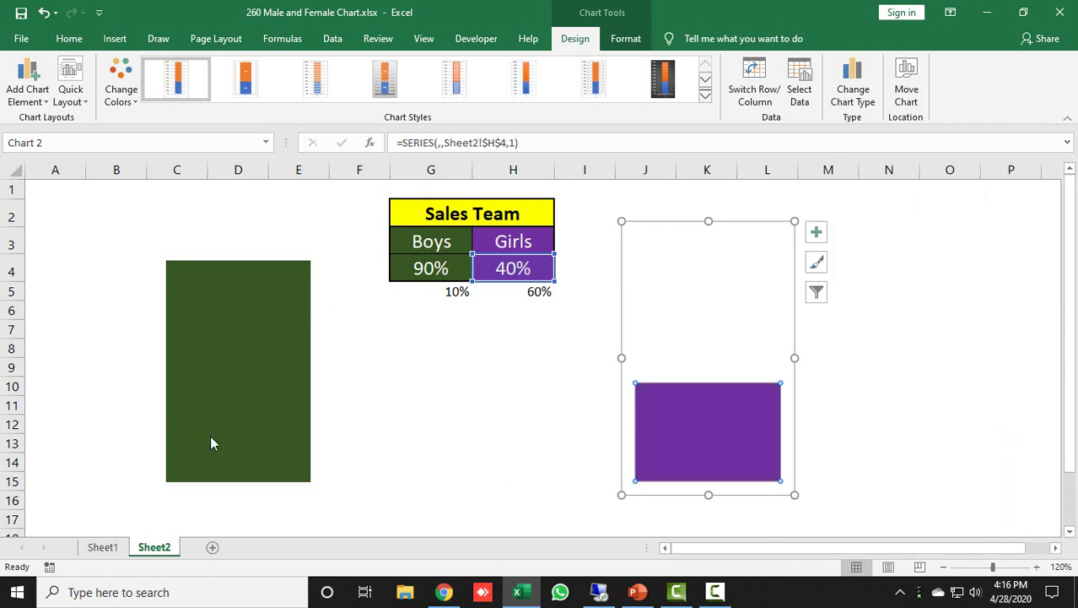
key(Escape)
key(Escape)
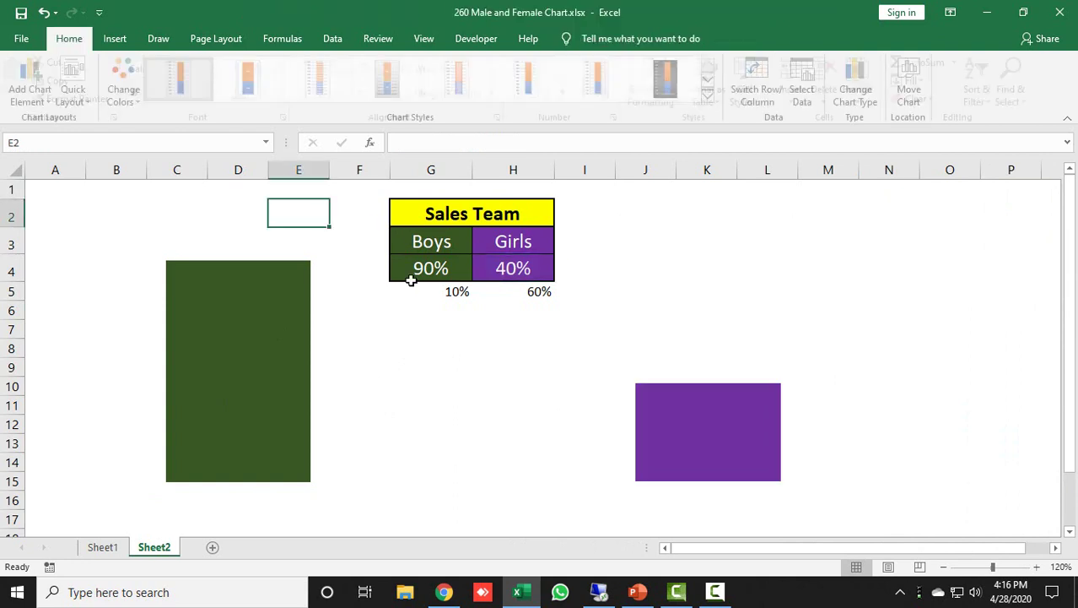
Set both the Boys percentage in G4 and the Girls percentage in H4 to 100%
click(429, 272)
text(1)
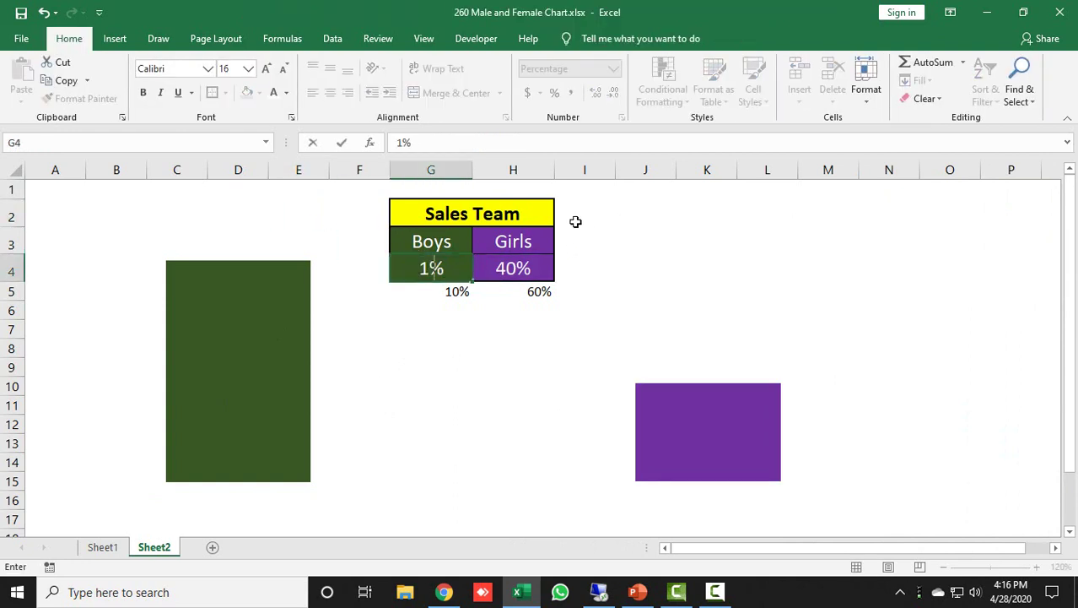
text(00)
key(Return)
key(Up)
key(Right)
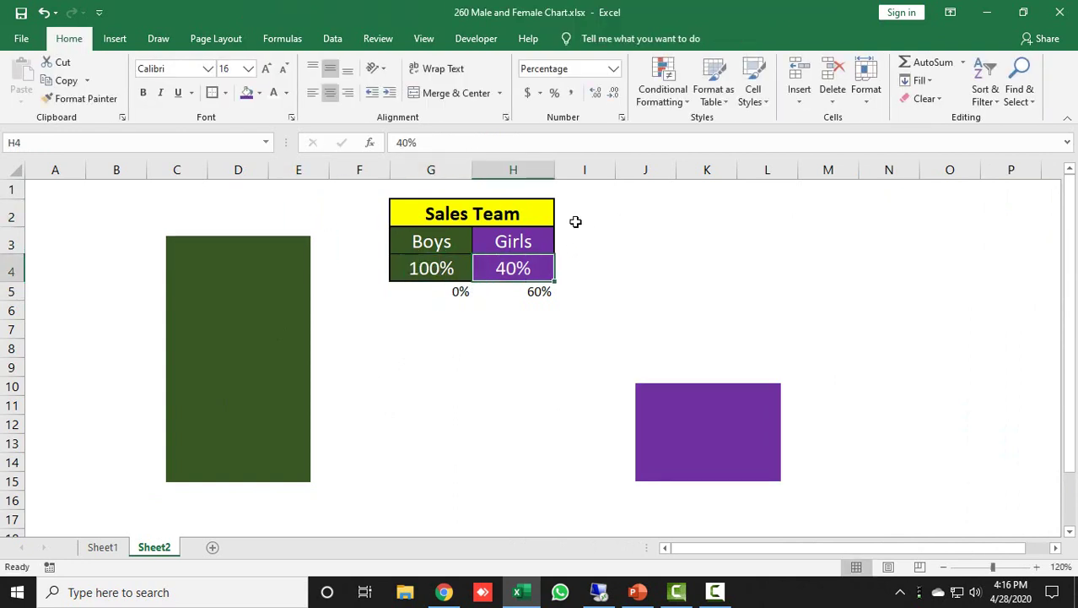
text(100)
key(Return)
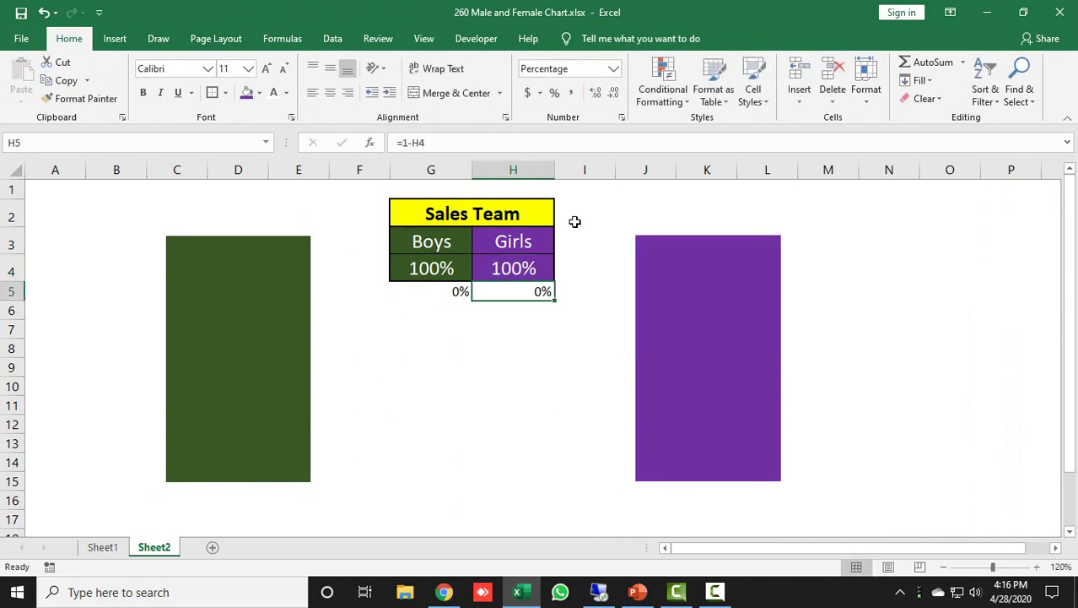
Look at the finished male and female figures on Sheet1 again, and return to Sheet2
key(Left)
key(Left)
key(Left)
key(Left)
key(Left)
key(Left)
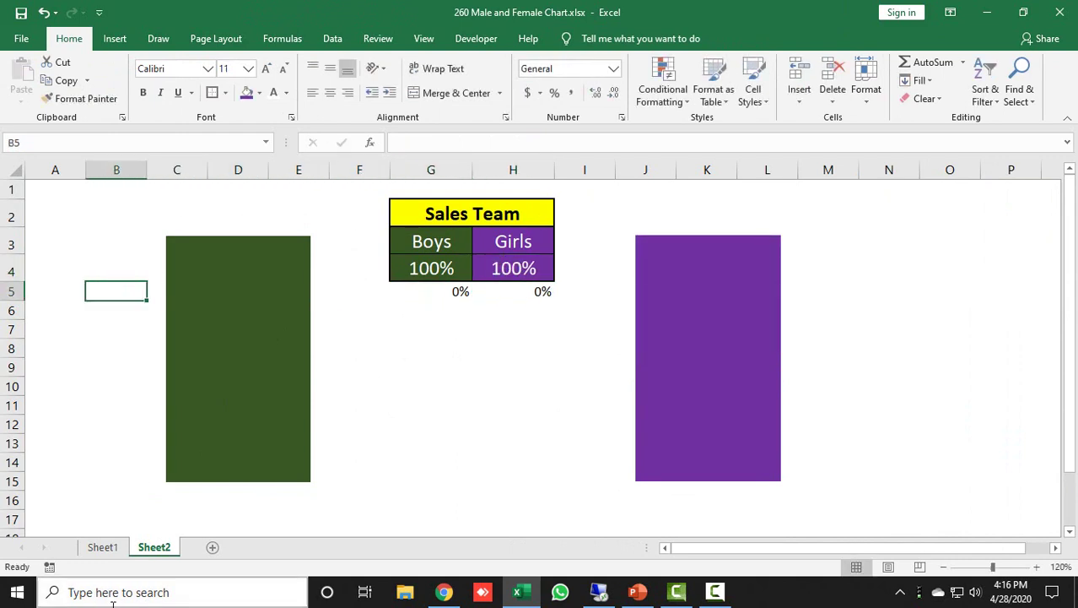
click(100, 549)
click(154, 547)
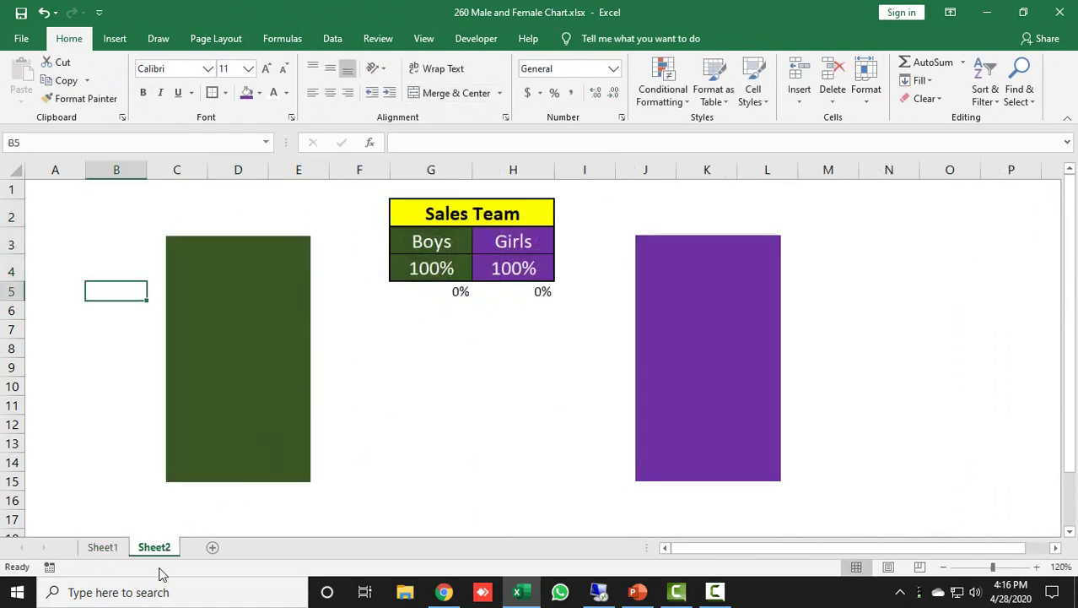
Switch to PowerPoint and draw a rectangle about 3.38" high and 2.57" wide on the left half of the blank slide
click(639, 591)
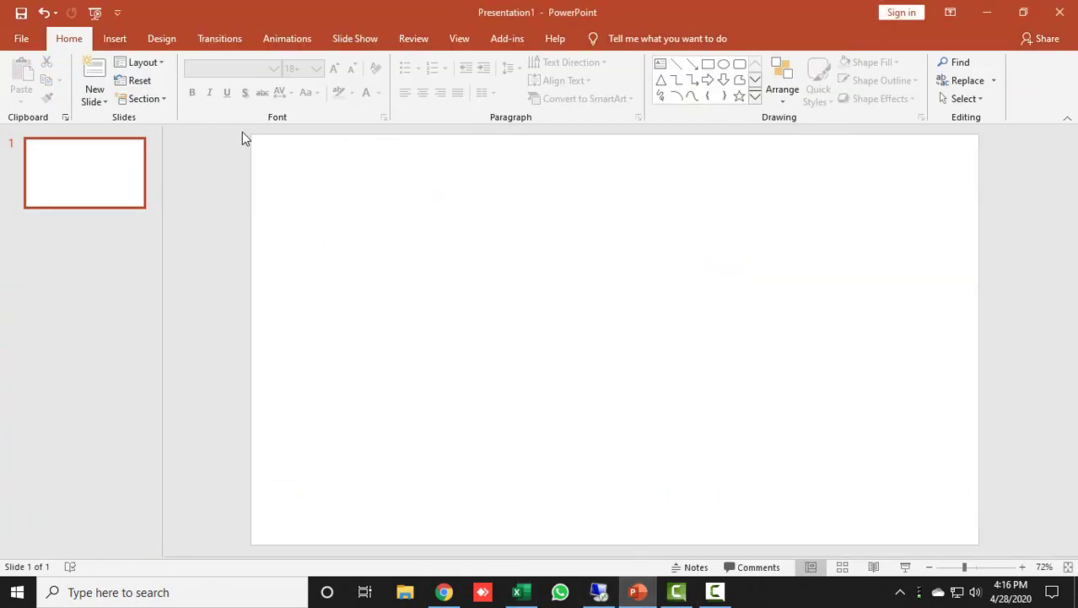
click(113, 38)
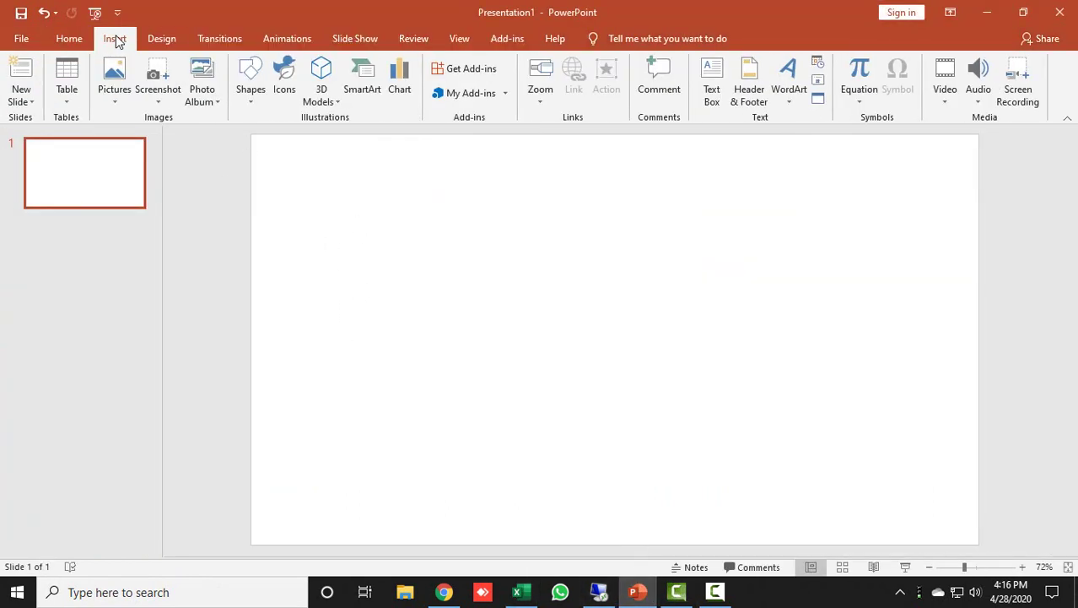
click(253, 105)
click(289, 135)
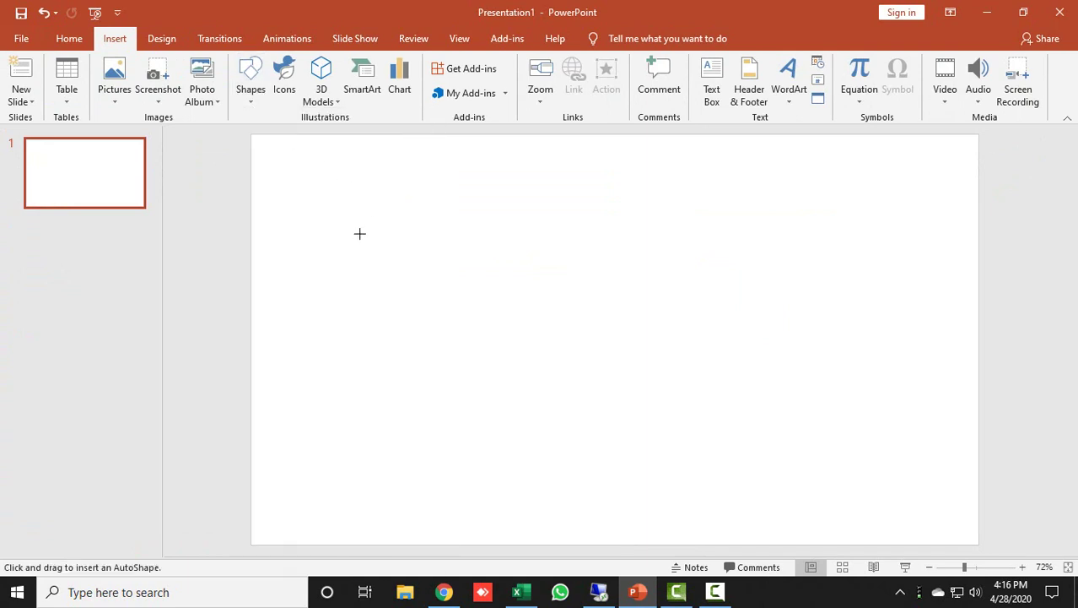
drag(354, 214, 491, 381)
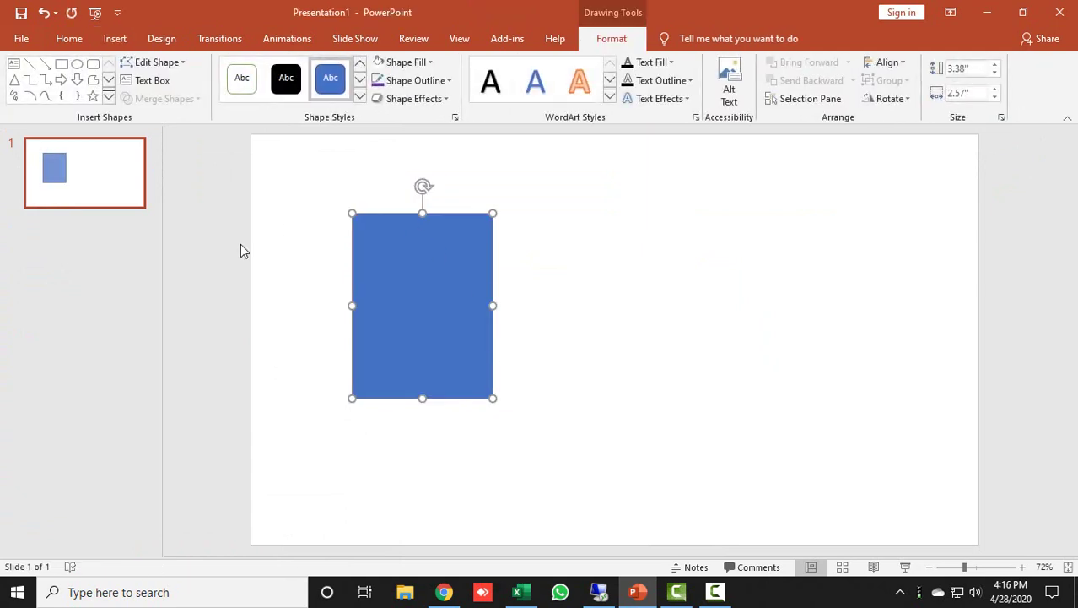
Add an empty text box to the right of the blue rectangle and set its font size to 200
click(108, 41)
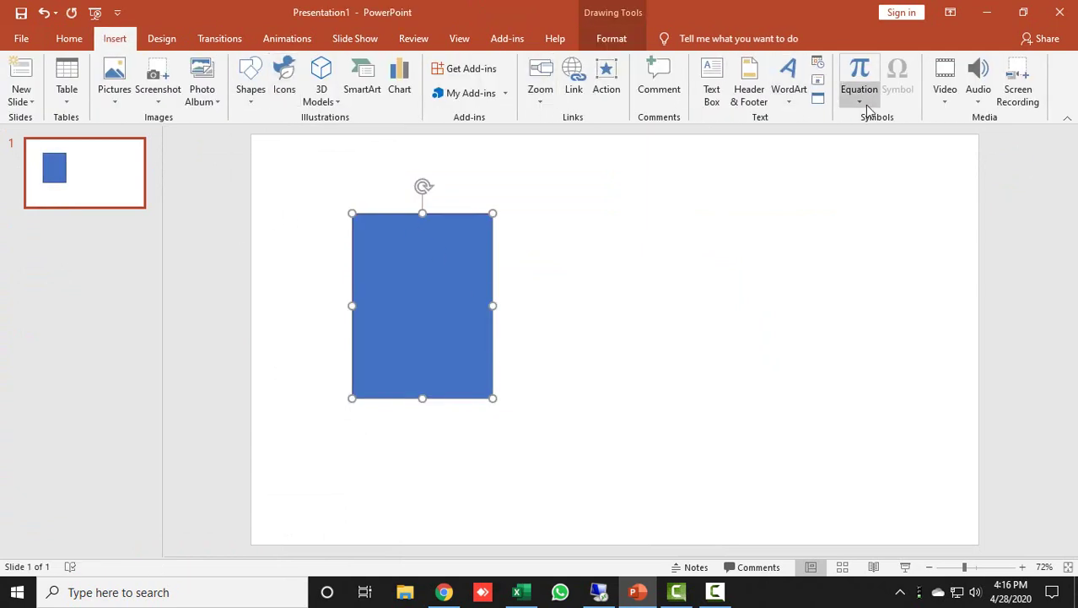
click(711, 88)
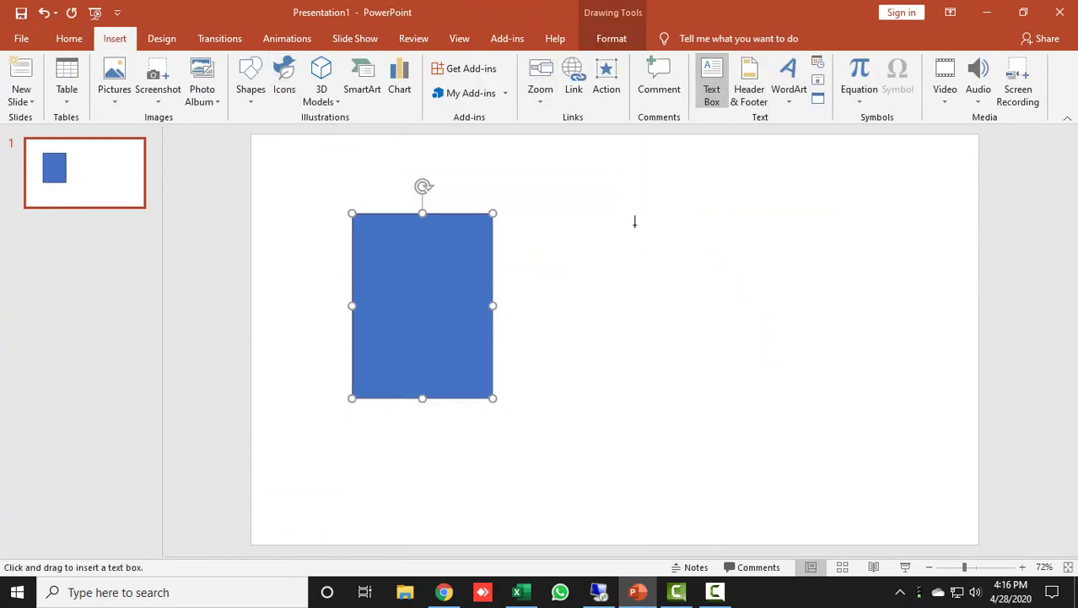
drag(635, 222, 762, 339)
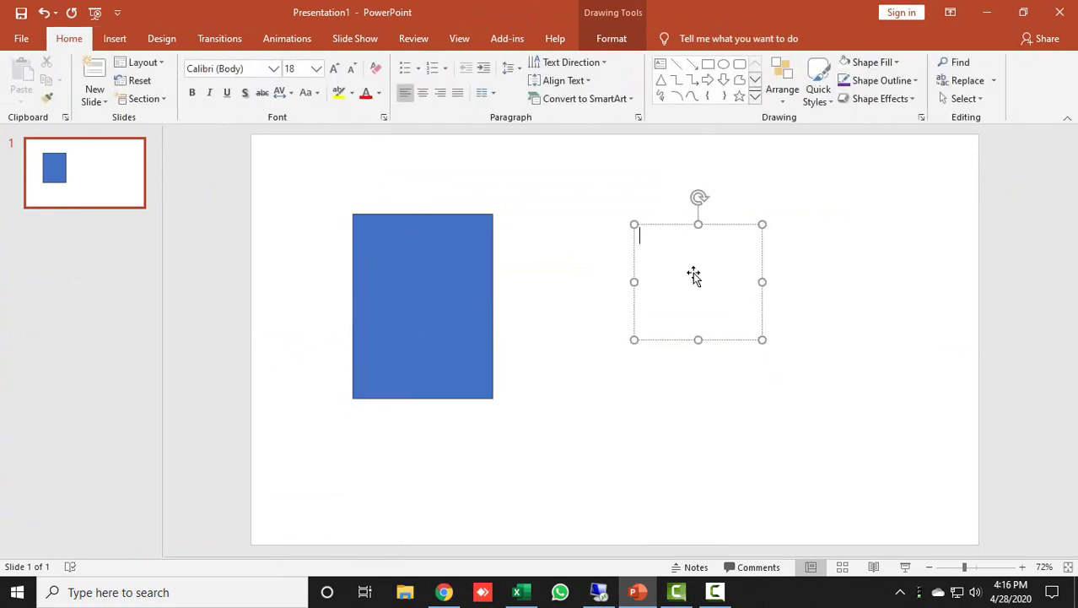
key(Escape)
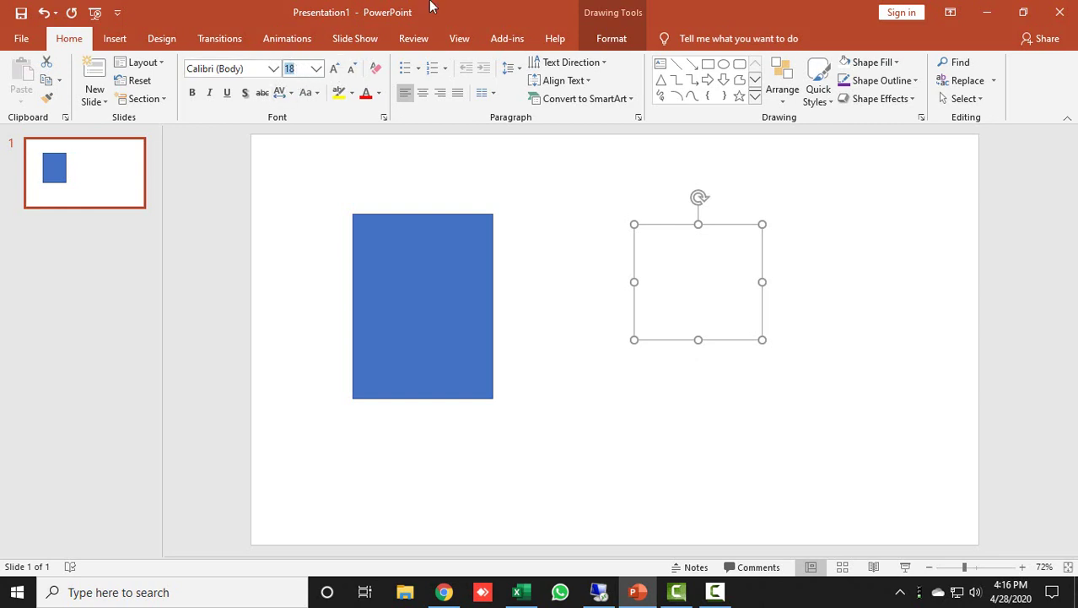
key(Return)
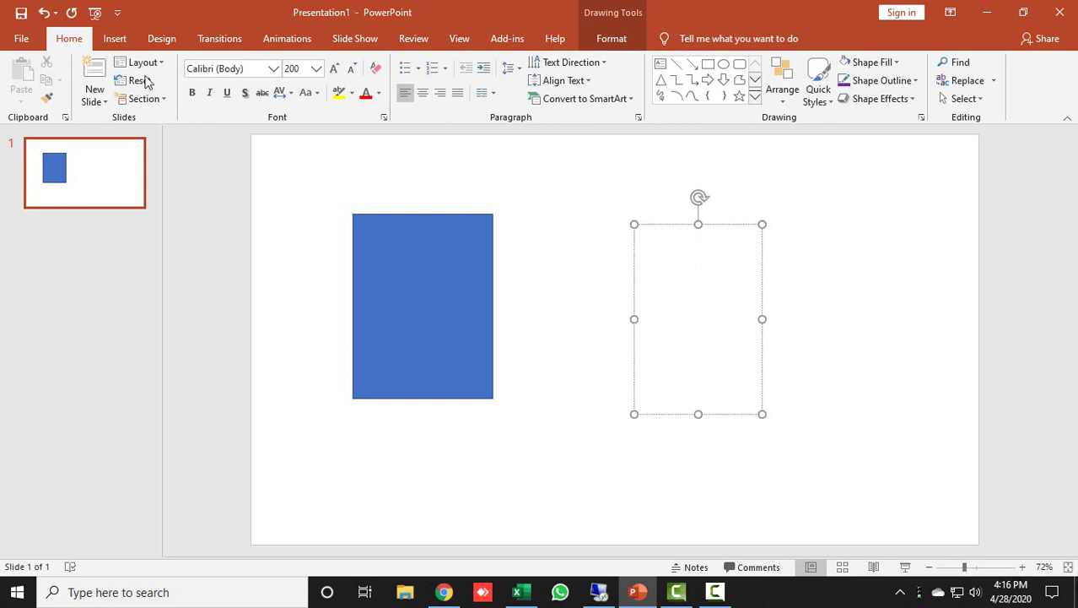
Insert the Webdings male figure symbol, character code 128, into the text box
click(114, 39)
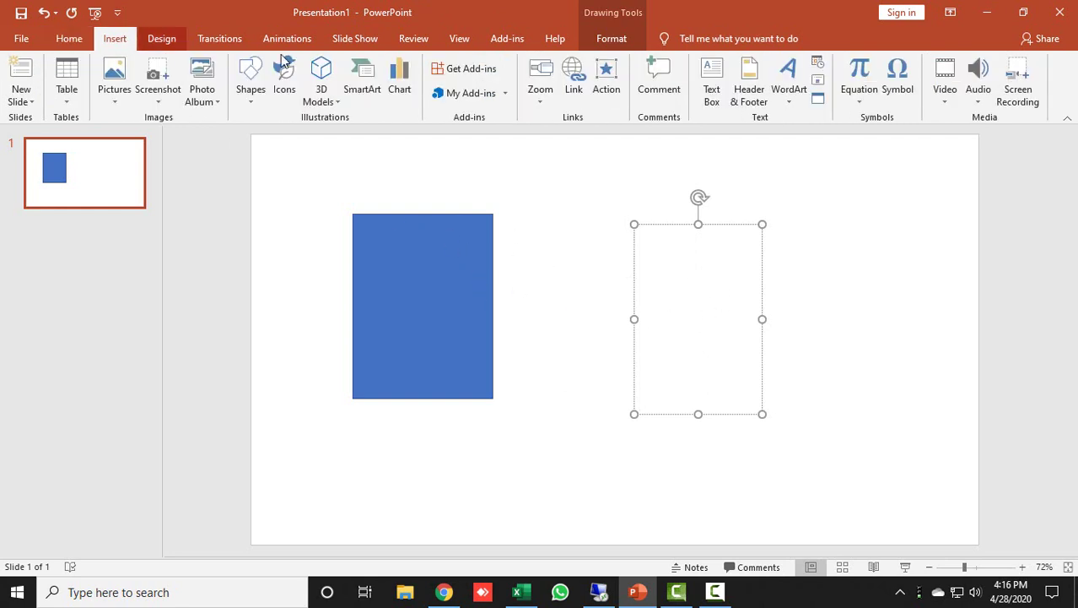
click(898, 76)
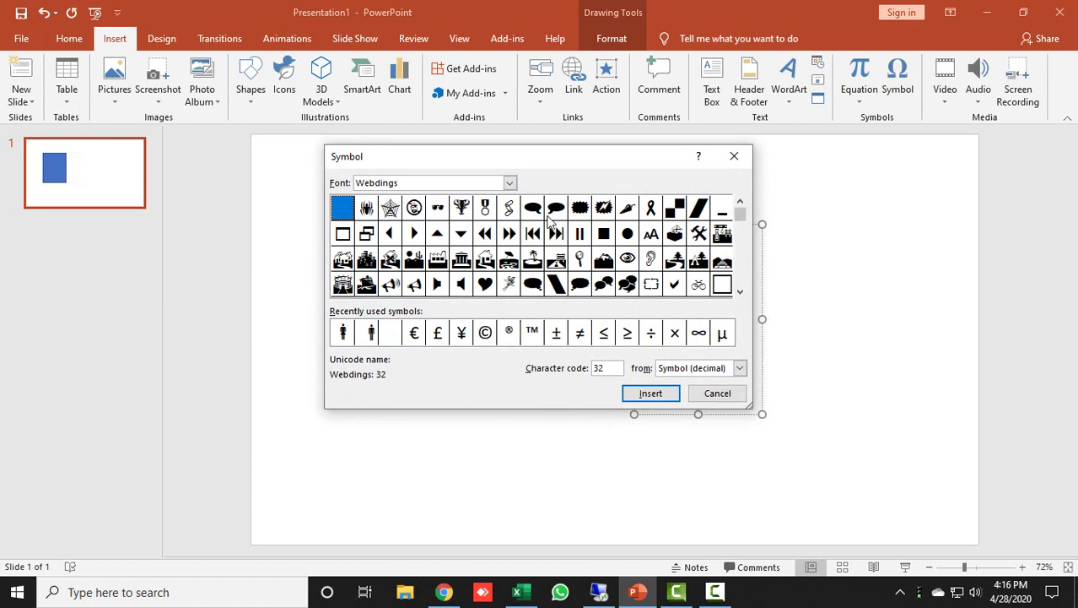
click(740, 295)
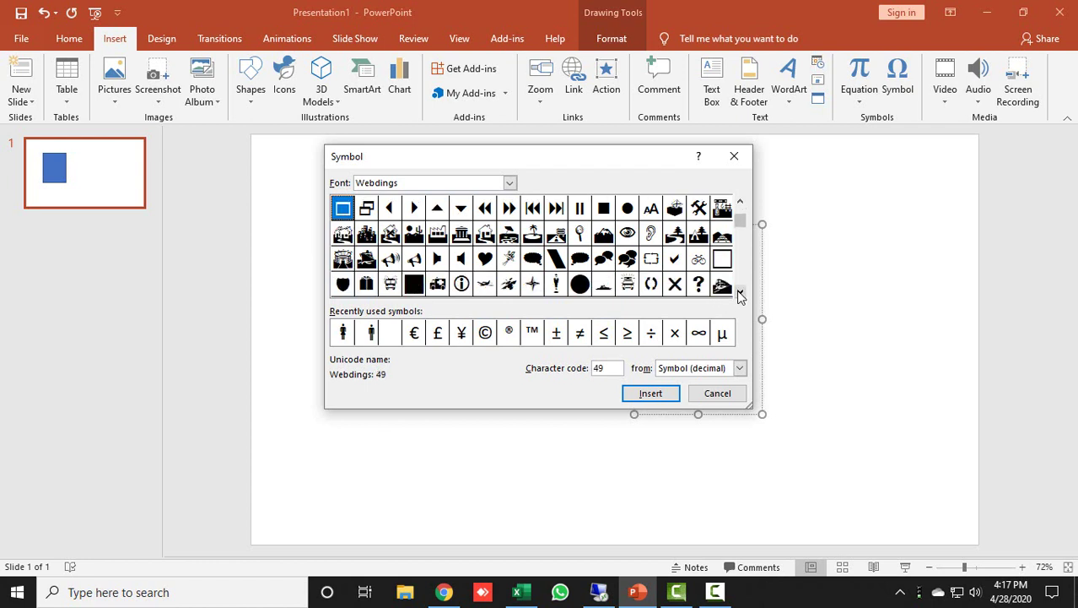
click(739, 295)
click(739, 294)
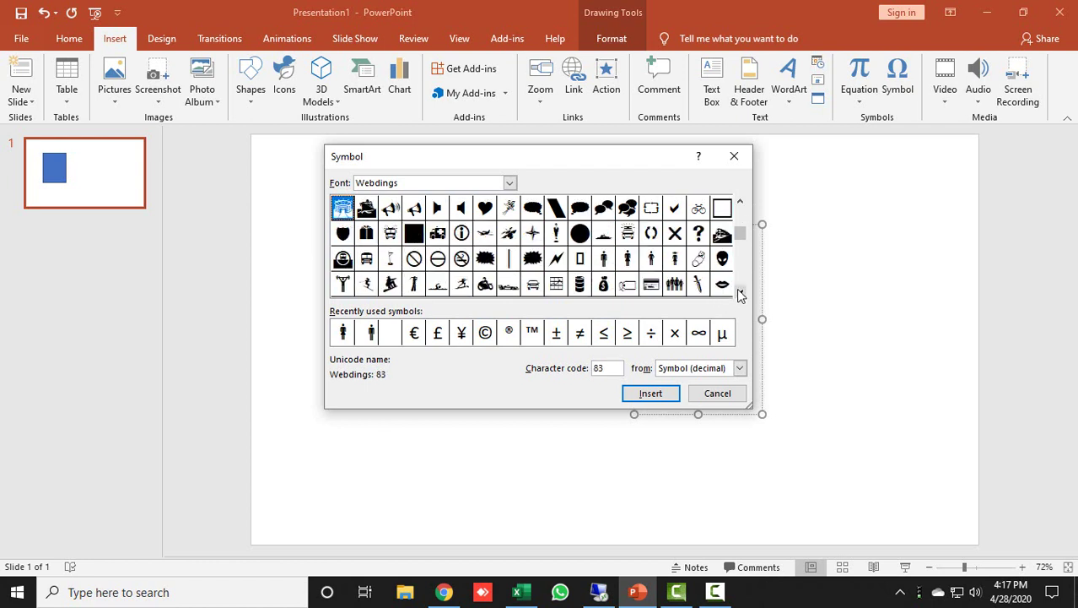
click(606, 261)
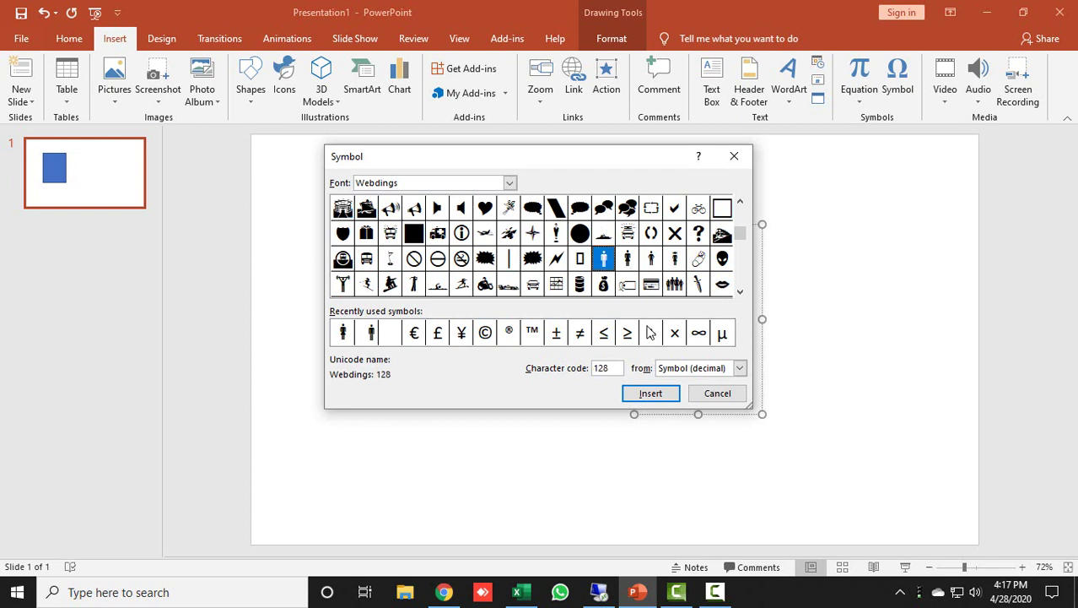
click(650, 394)
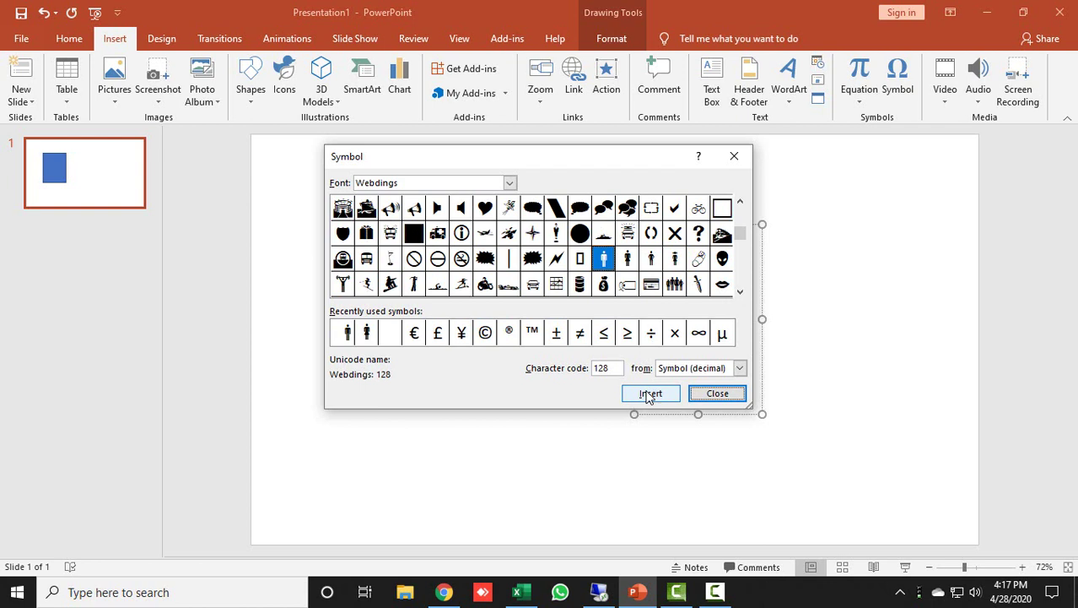
click(717, 394)
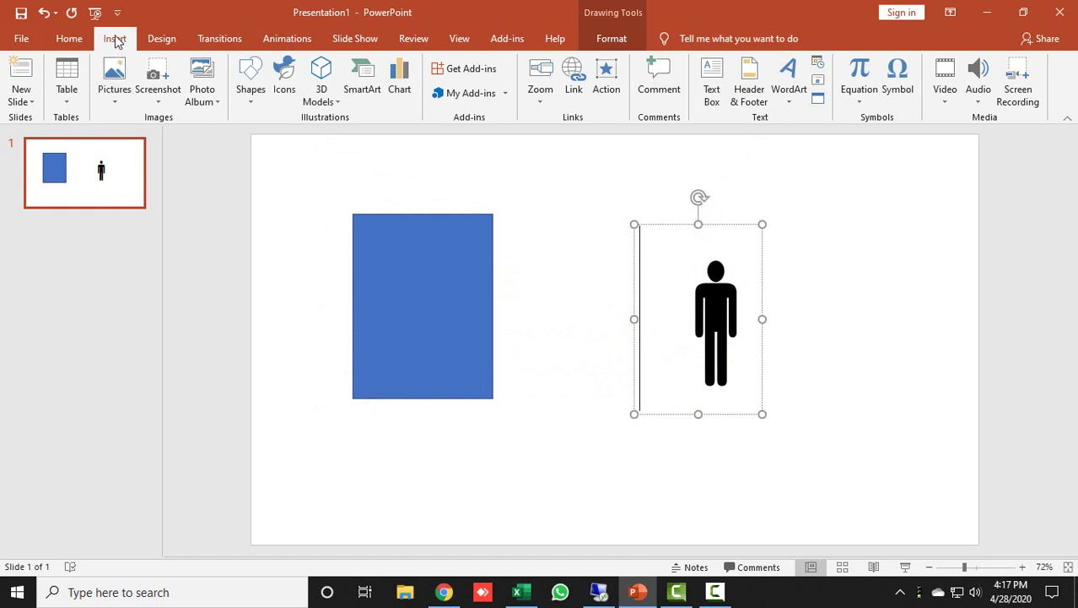
Centre the male figure symbol in its text box and move the text box centrally onto the blue rectangle
click(69, 39)
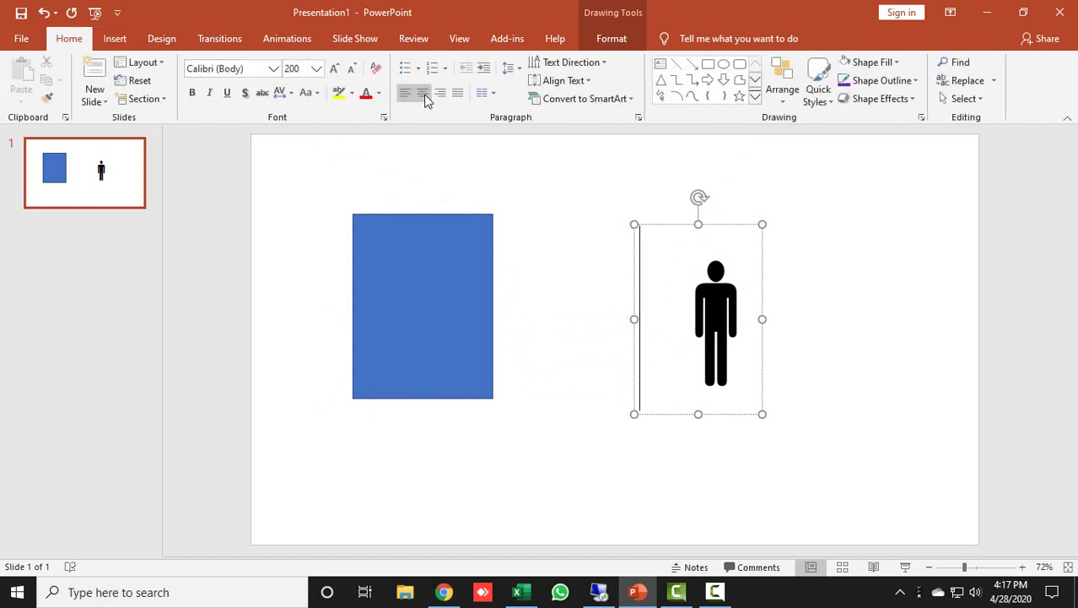
click(423, 95)
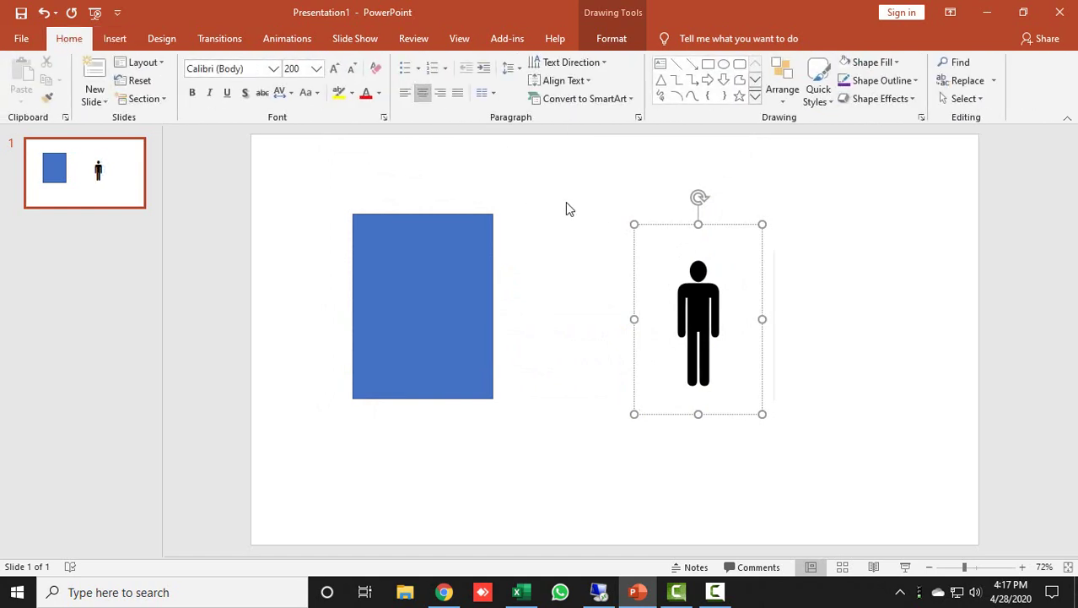
drag(657, 224, 384, 217)
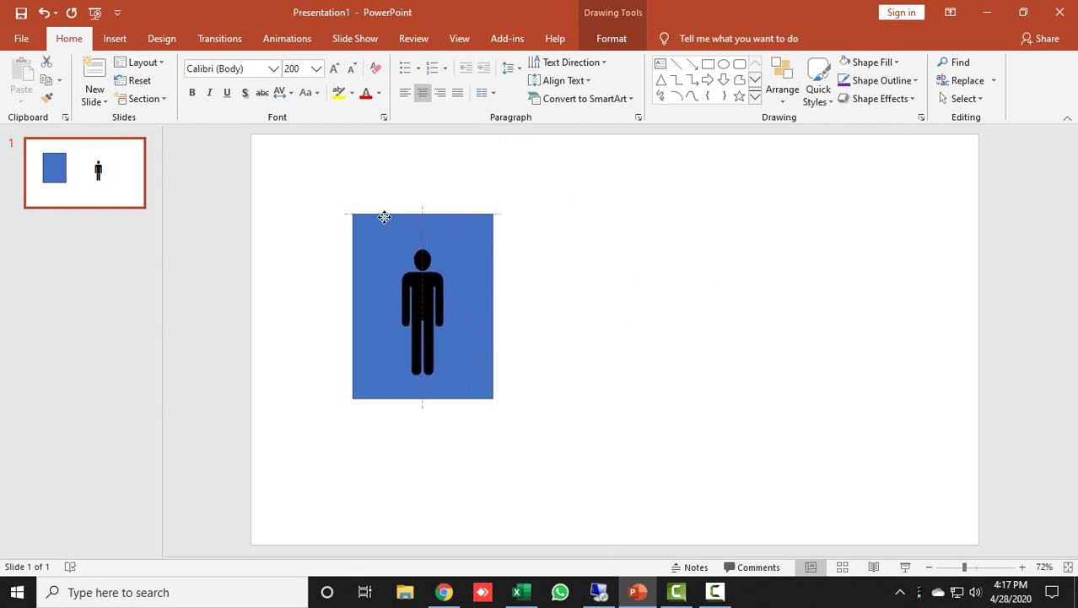
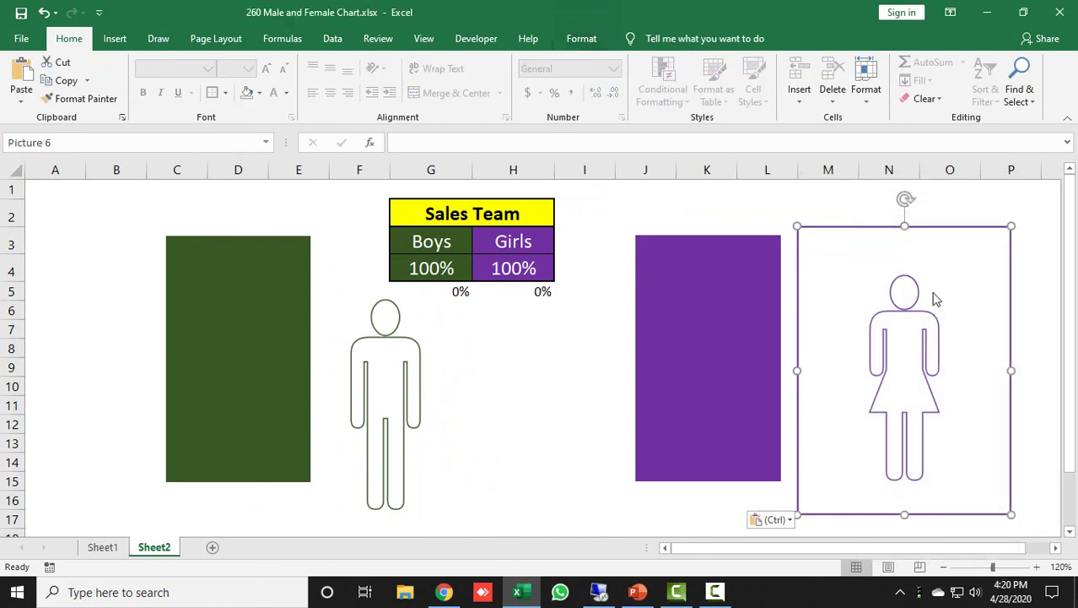
Crop the female outline picture on all four sides so its frame fits closely around the figure
drag(934, 251, 923, 242)
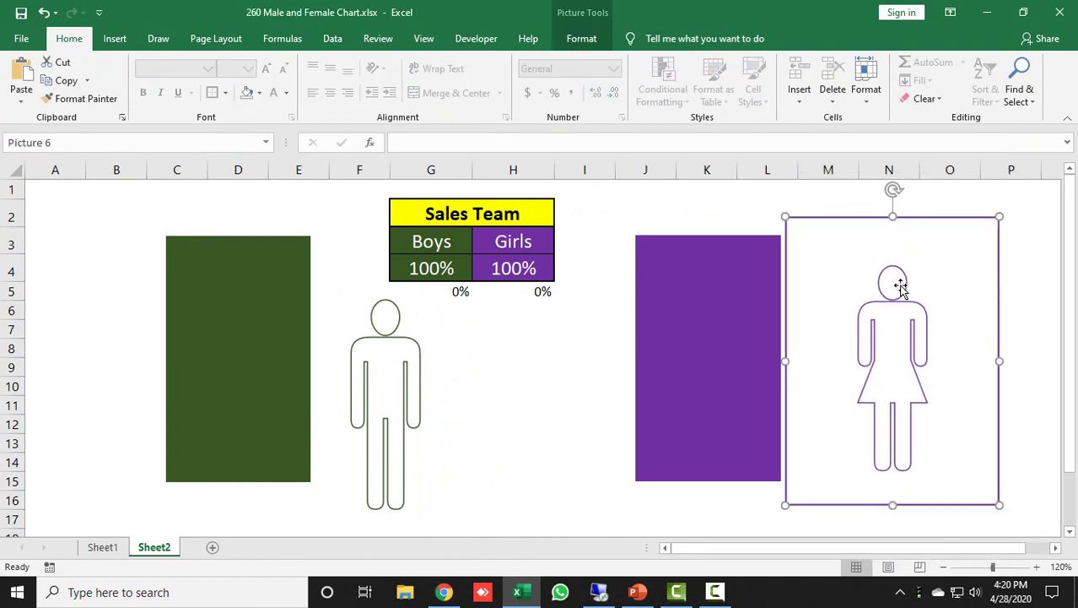
click(582, 38)
click(959, 76)
drag(998, 361, 932, 361)
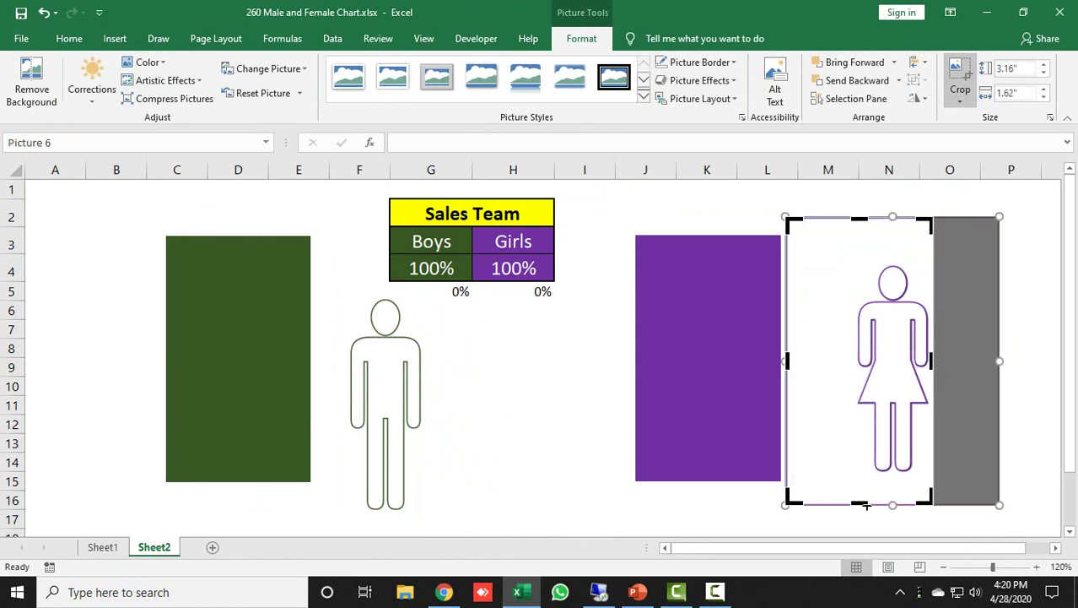
drag(859, 502, 859, 472)
drag(795, 348, 851, 351)
drag(901, 218, 879, 258)
click(960, 84)
Place the male picture over the green column and enlarge it to about 2.83" high and 1.04" wide to cover the column's full height
drag(372, 378, 232, 299)
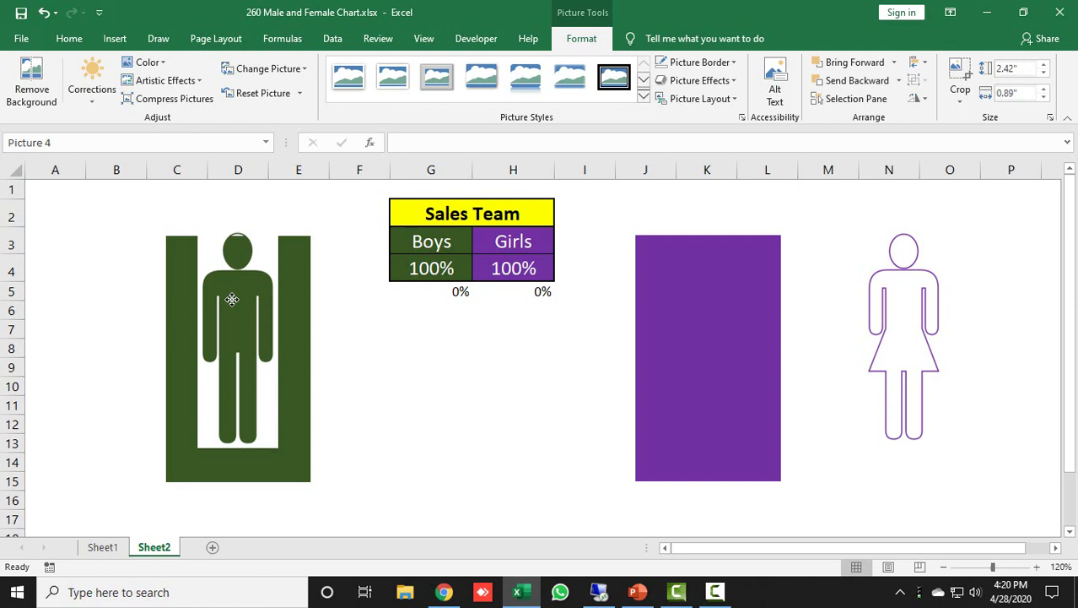
drag(231, 301, 230, 302)
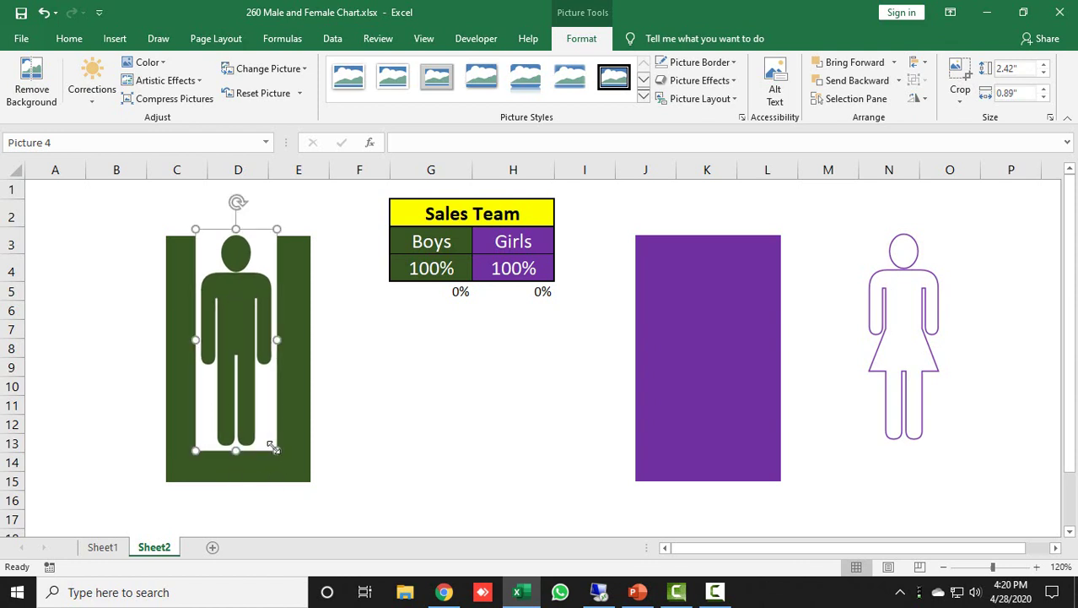
drag(275, 450, 286, 486)
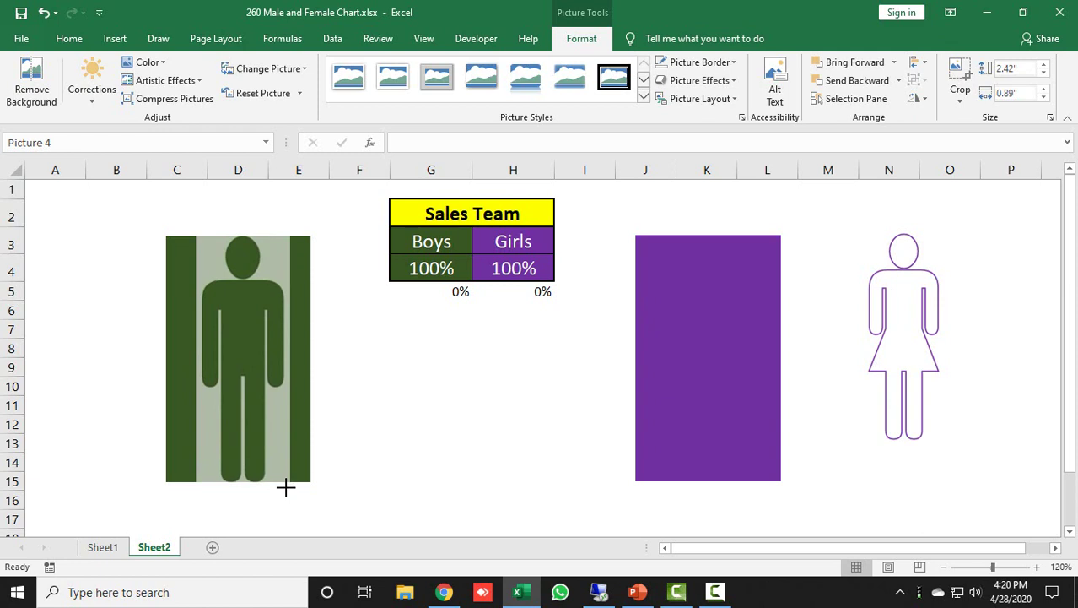
drag(285, 486, 285, 486)
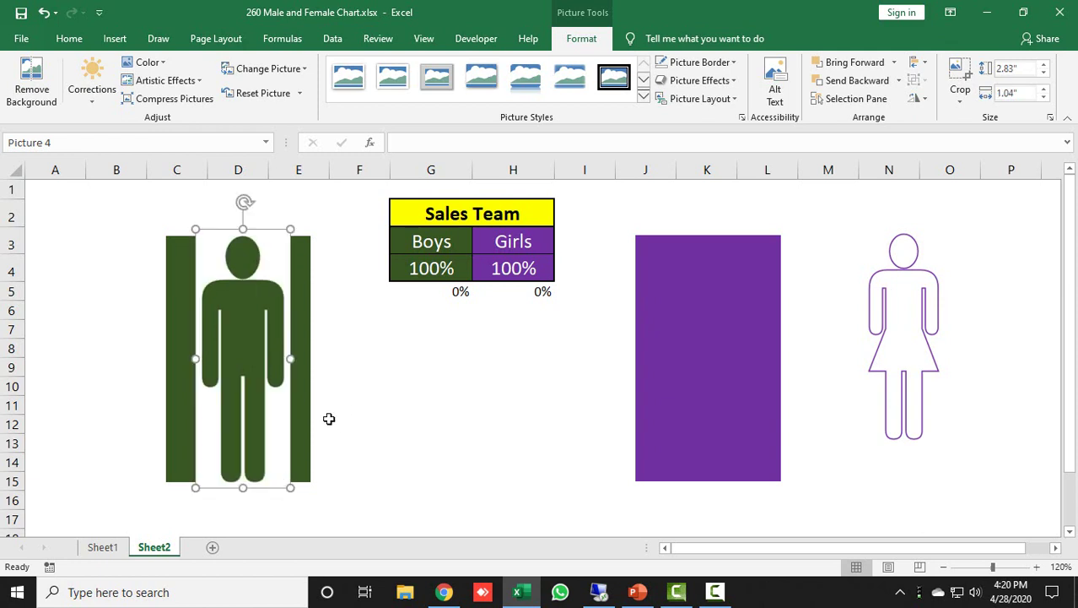
click(354, 391)
Narrow the green Boys chart from both sides until no column shows beyond the male picture
click(163, 374)
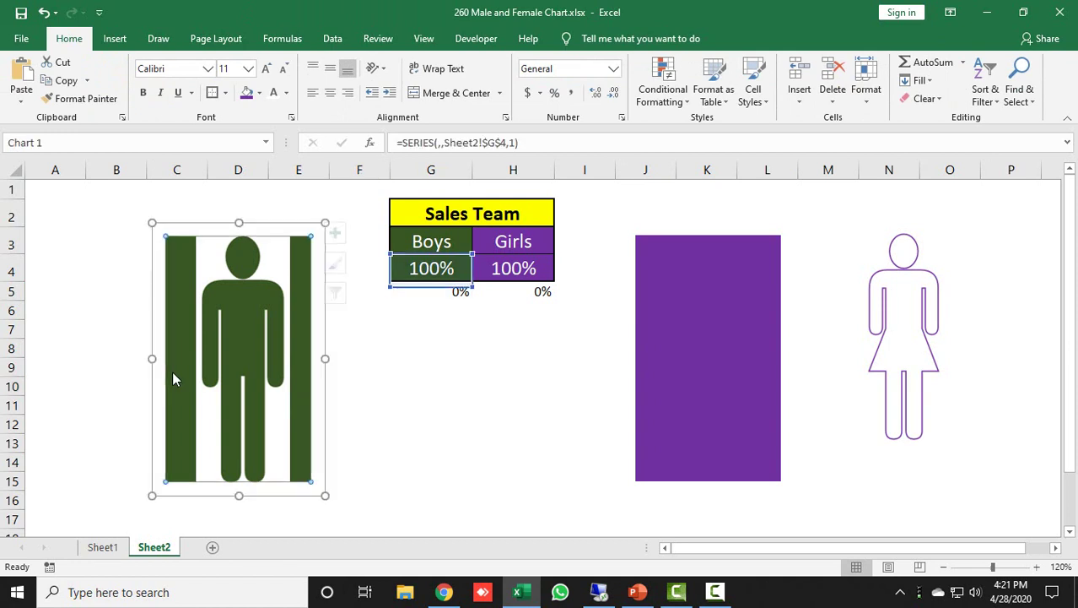
drag(153, 359, 182, 359)
drag(323, 359, 303, 362)
click(336, 404)
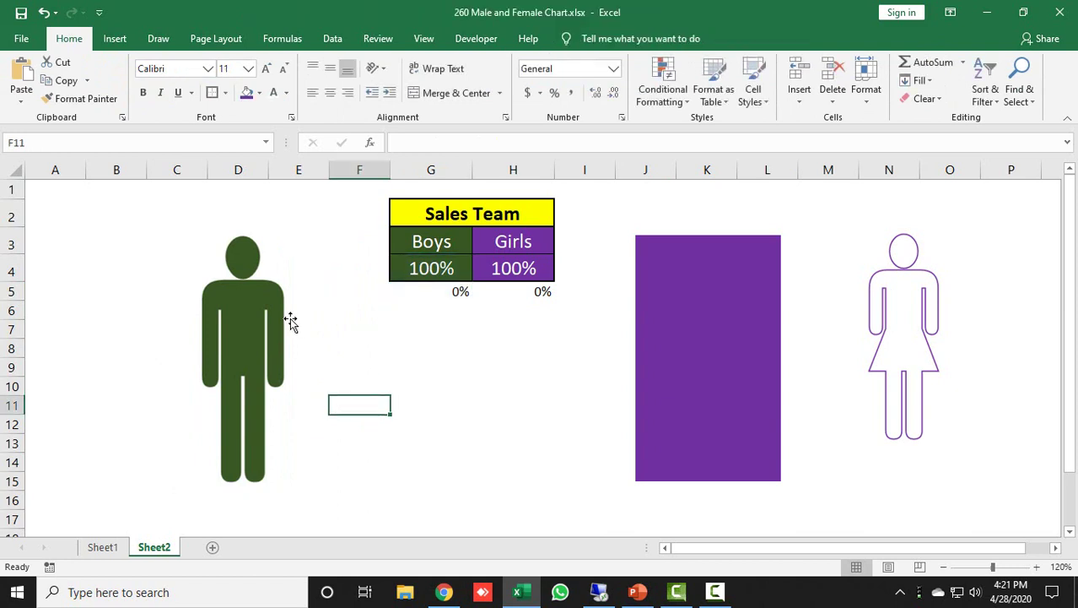
Place the female picture over the purple column and enlarge it to cover the column's full height
click(878, 319)
drag(875, 319, 703, 326)
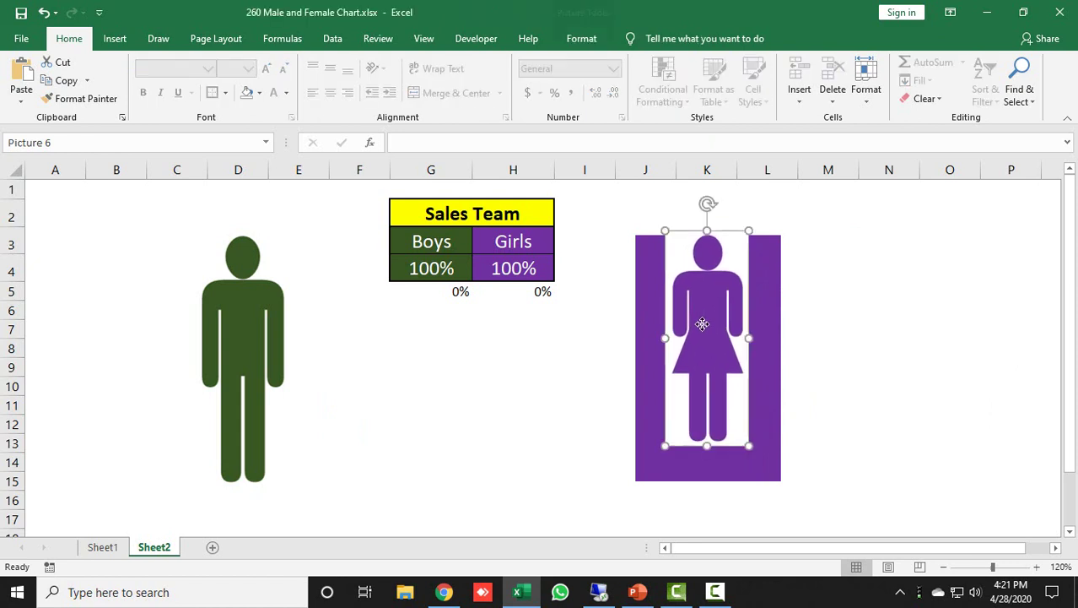
drag(750, 445, 761, 484)
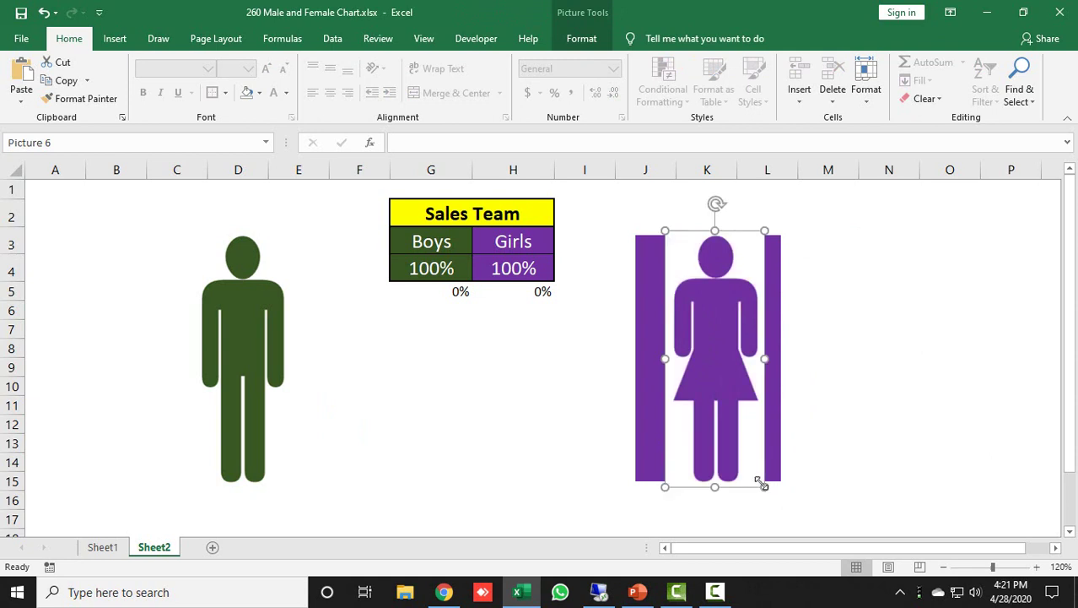
key(Up)
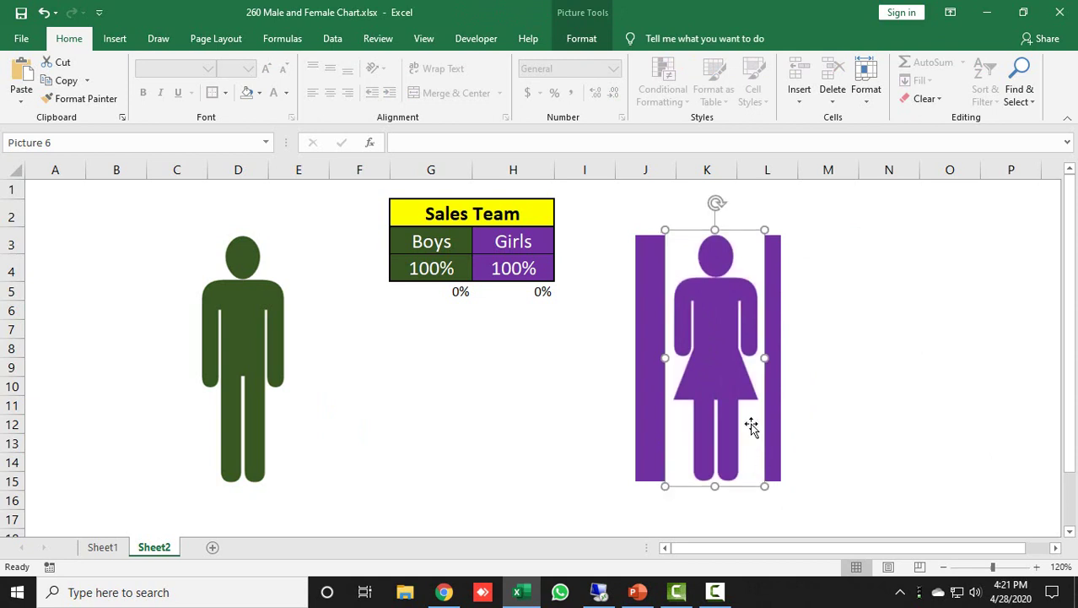
mouse_move(765, 484)
mouse_down()
mouse_move(763, 475)
mouse_move(785, 475)
mouse_up()
Narrow the purple Girls chart from both sides until no column shows beyond the female picture
click(637, 351)
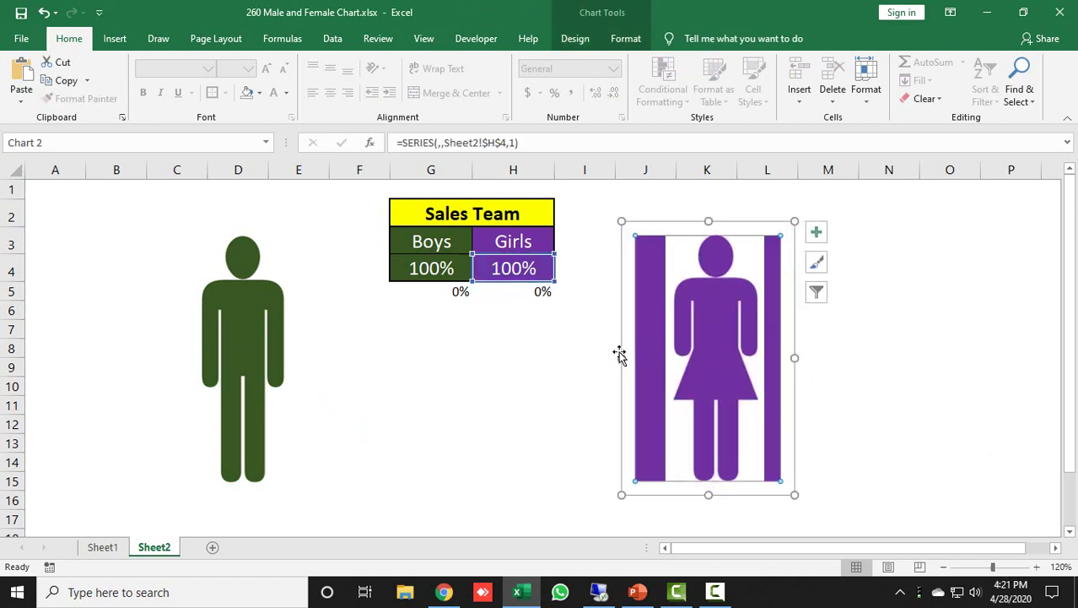
drag(622, 358, 651, 357)
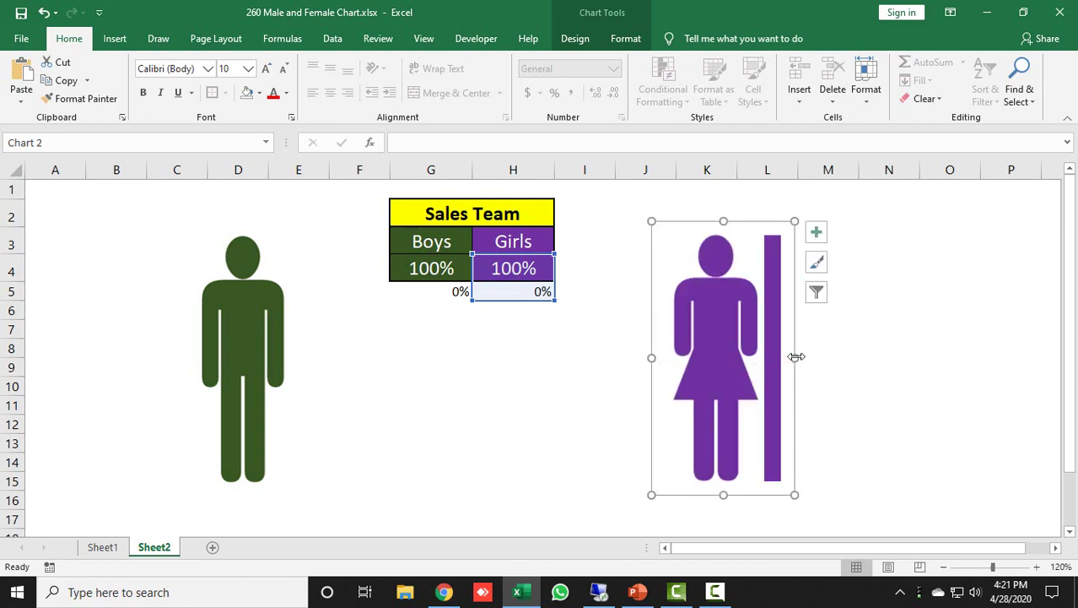
drag(794, 355, 777, 359)
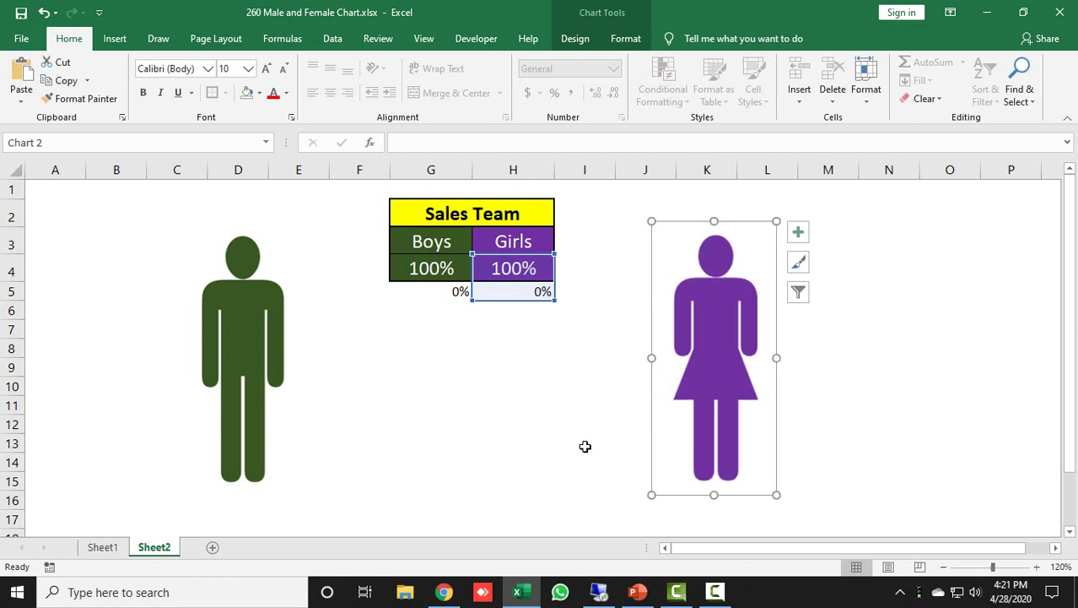
click(527, 454)
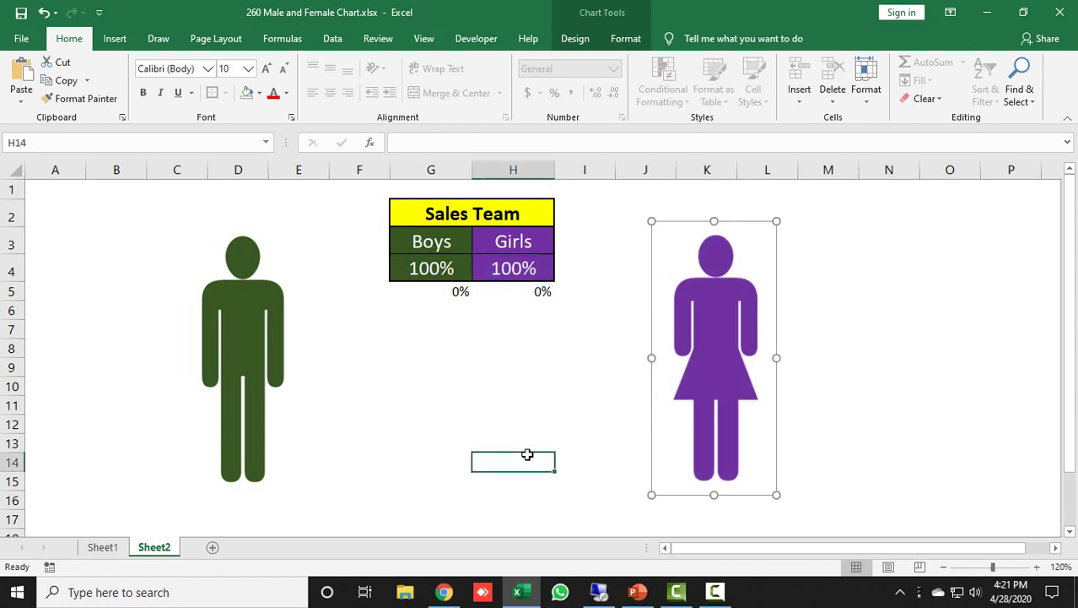
Group the male picture with the green Boys chart behind it, leaving the female objects out of the selection
click(236, 315)
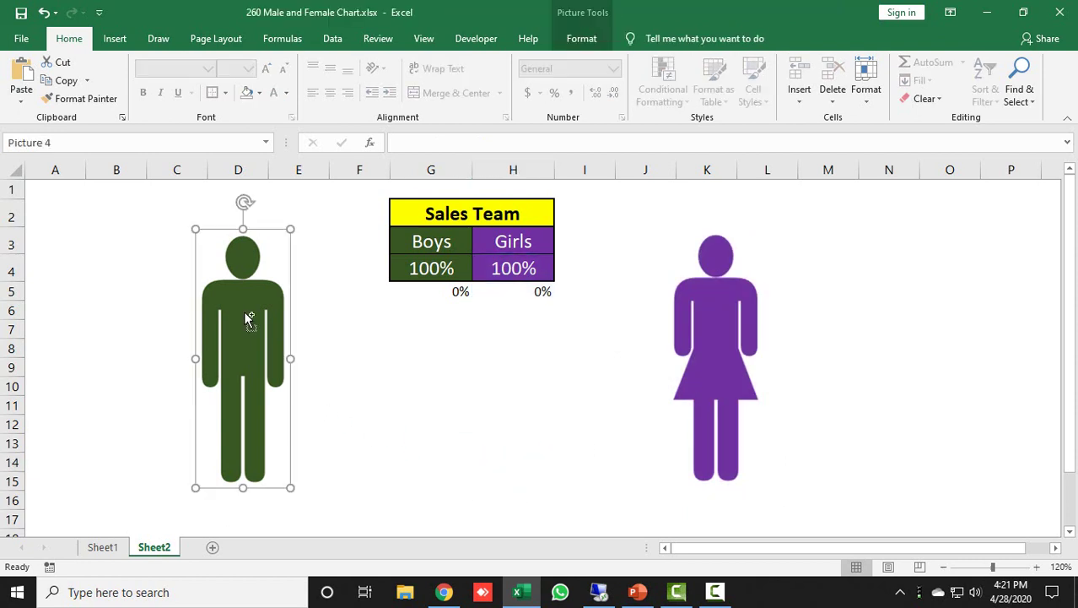
key(ctrl+a)
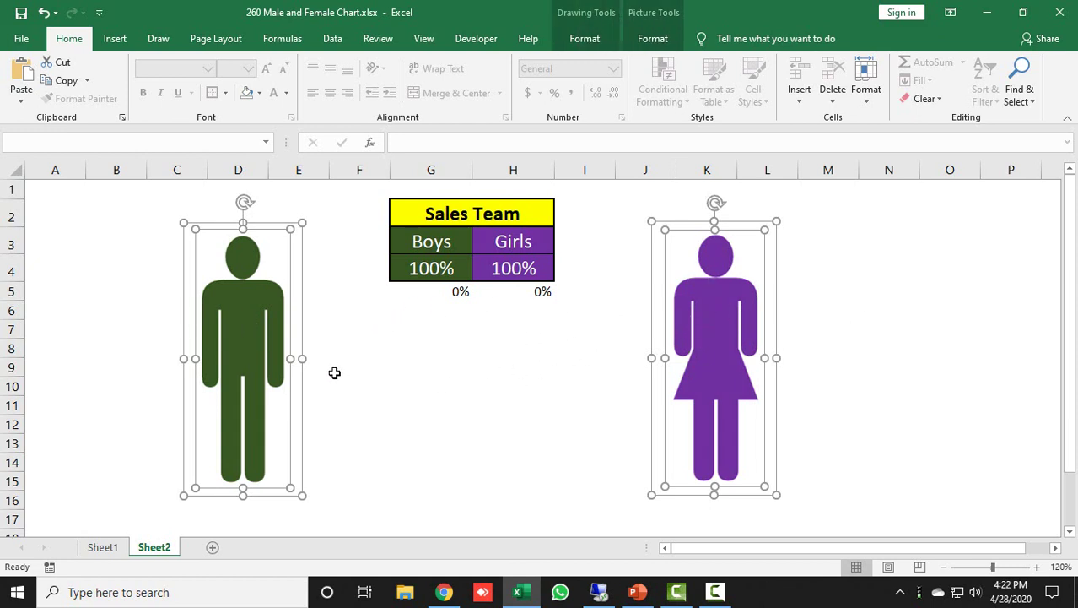
ctrl+click(731, 274)
ctrl+click(702, 249)
ctrl+click(680, 255)
ctrl+click(654, 237)
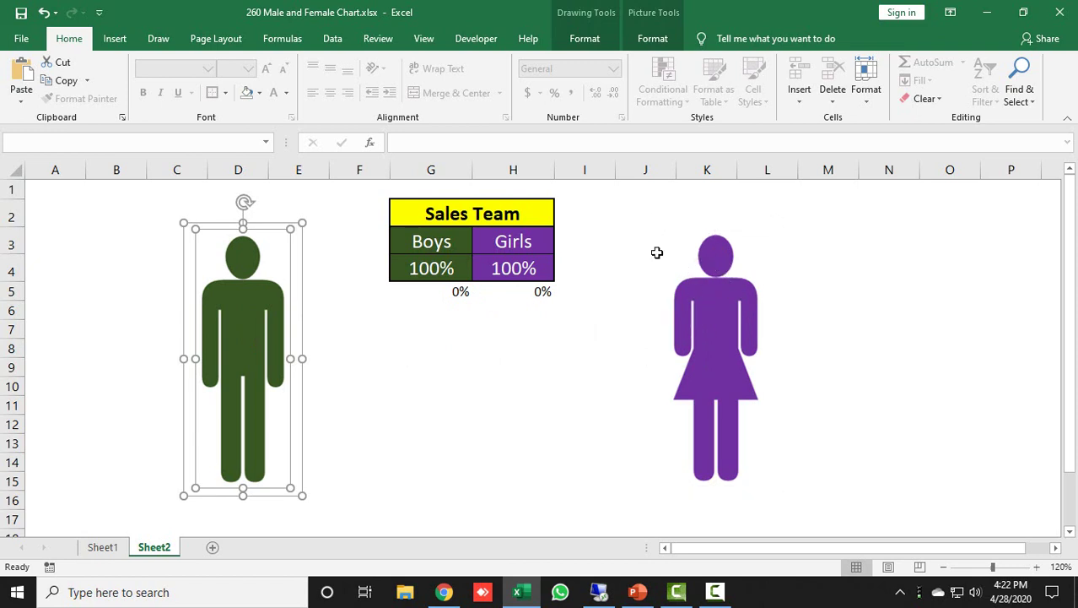
right_click(264, 320)
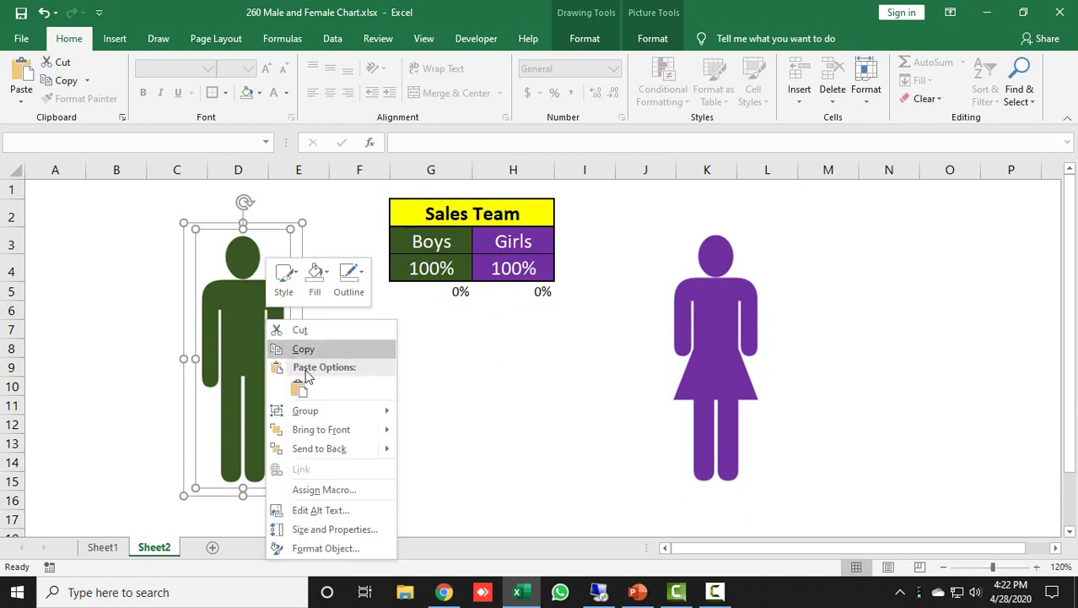
mouse_move(314, 415)
click(408, 414)
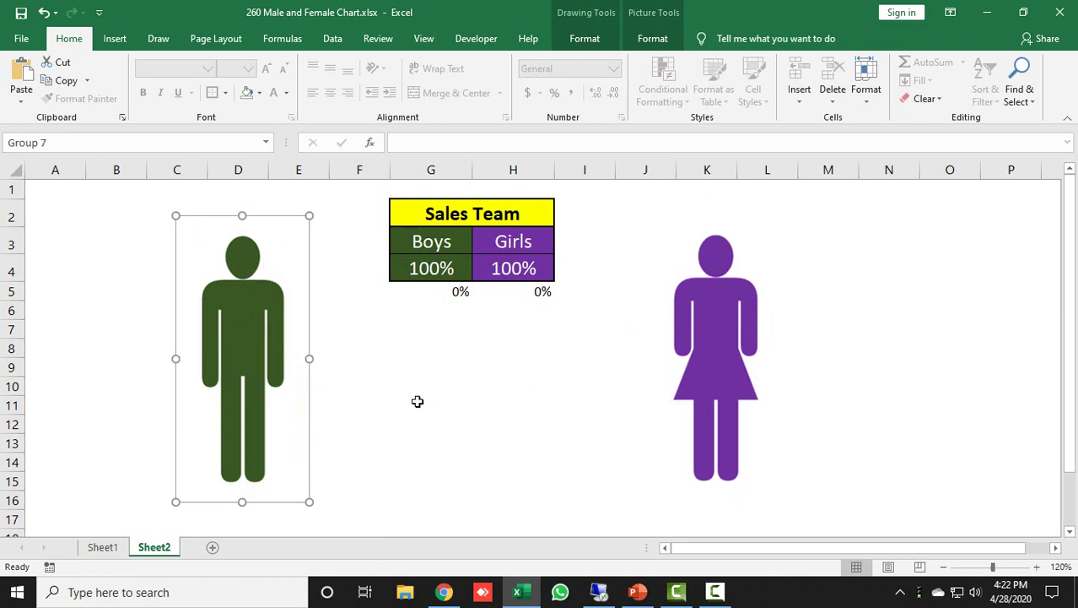
Group the female picture with the purple Girls chart behind it, leaving the male group out of the selection
click(729, 319)
key(ctrl+a)
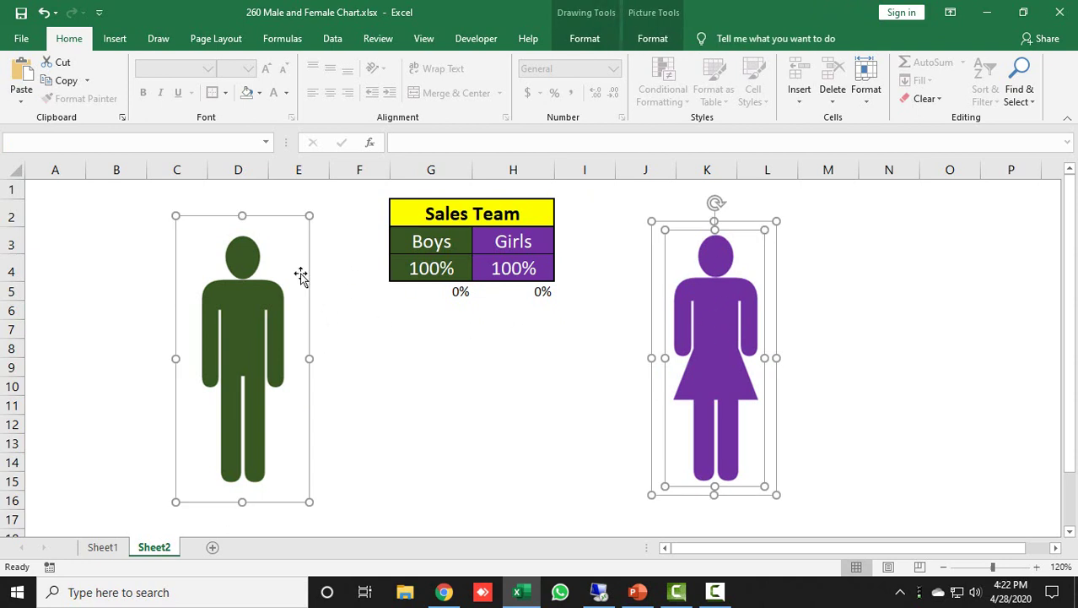
ctrl+click(243, 238)
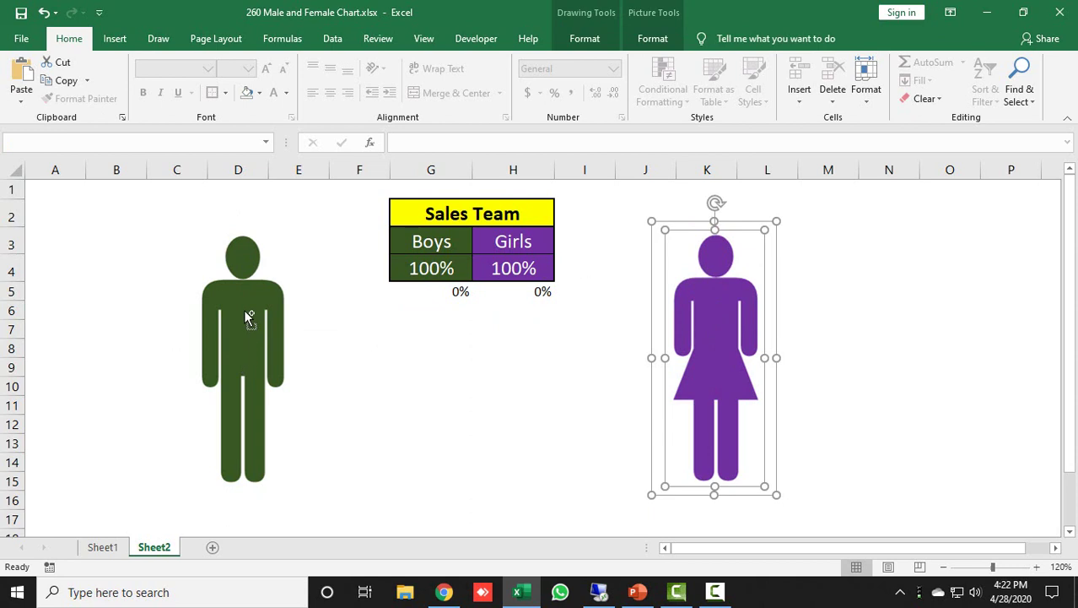
right_click(739, 287)
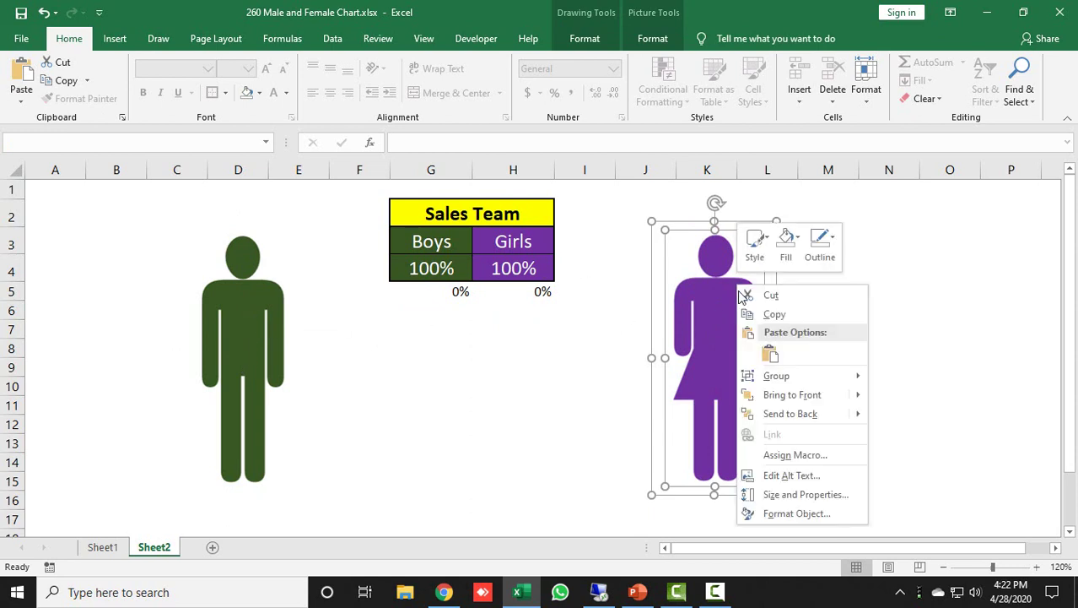
mouse_move(786, 378)
click(896, 376)
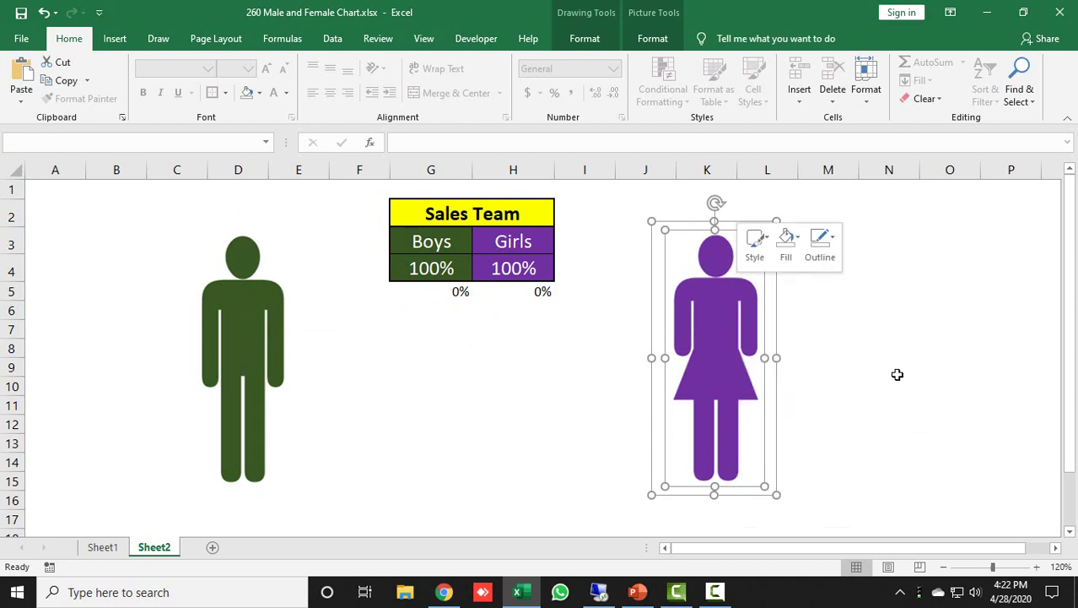
Set the Boys percentage in G4 to 60% and the Girls percentage in H4 to 90%
click(403, 351)
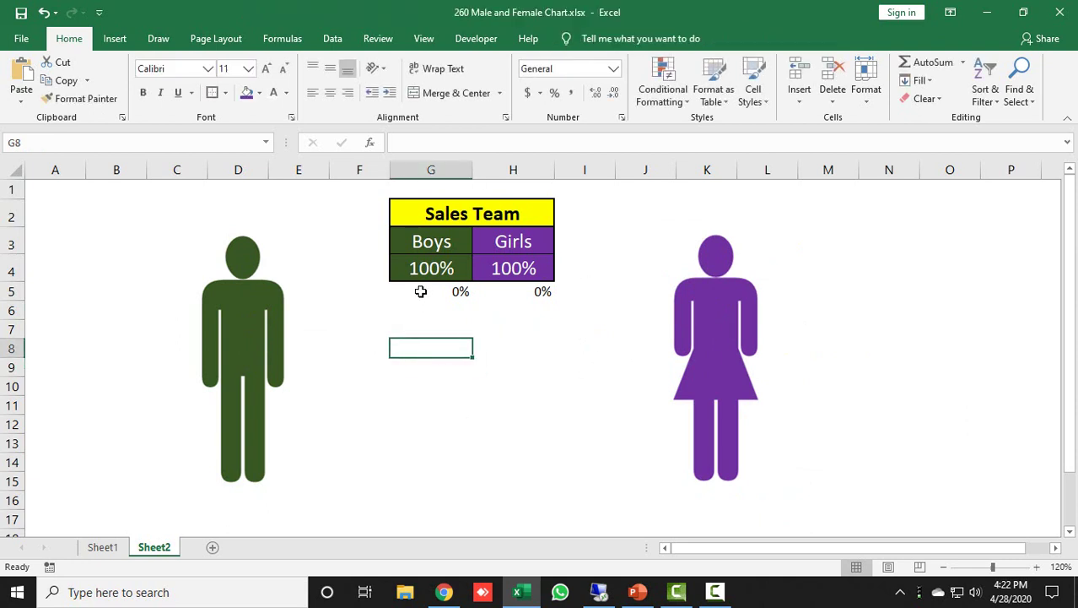
click(431, 268)
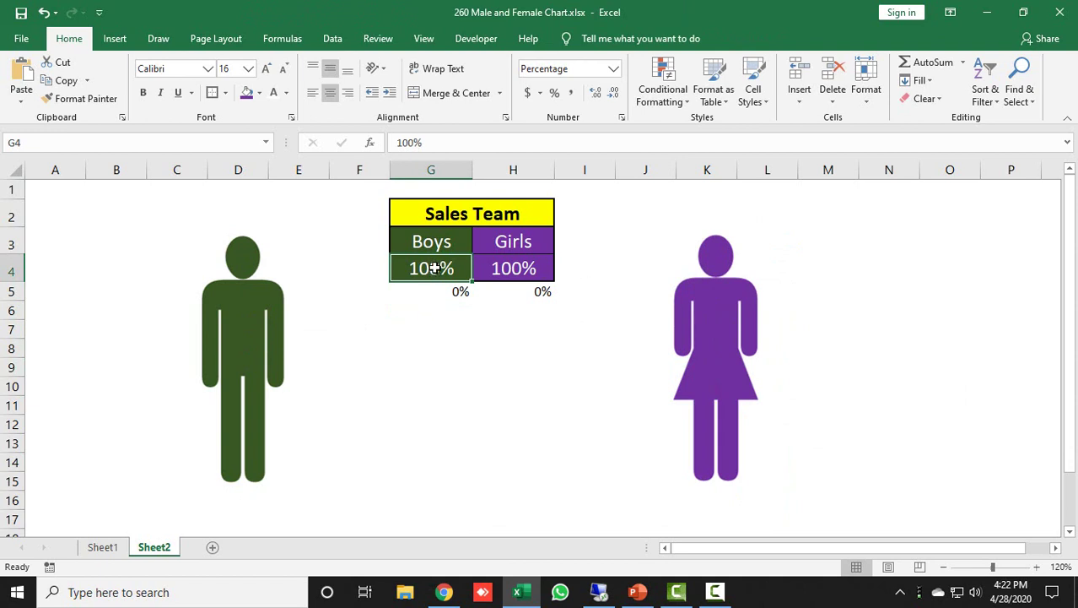
text(6)
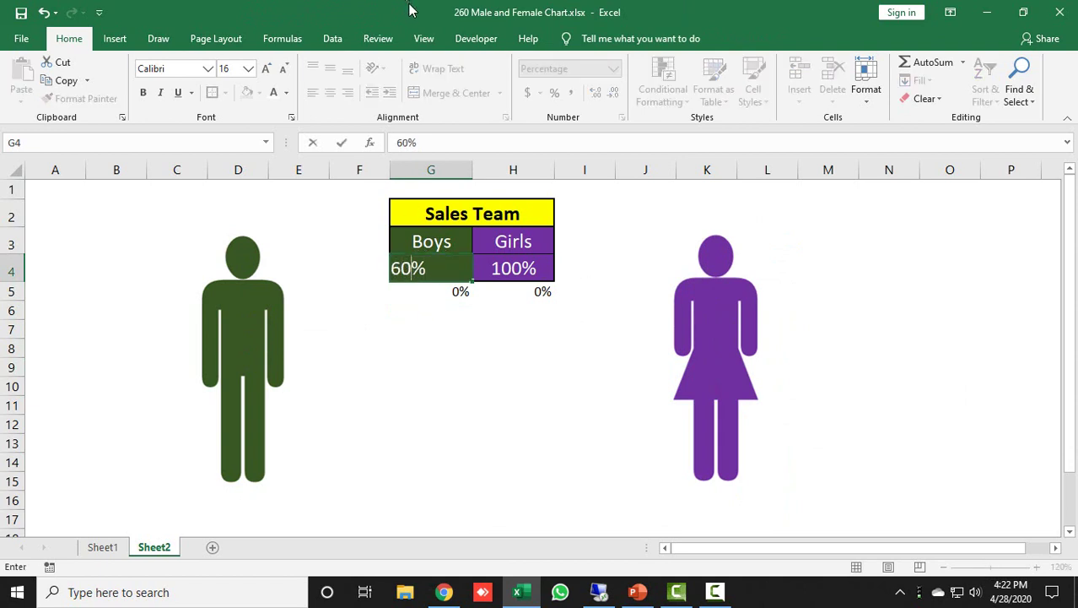
text(0)
key(Return)
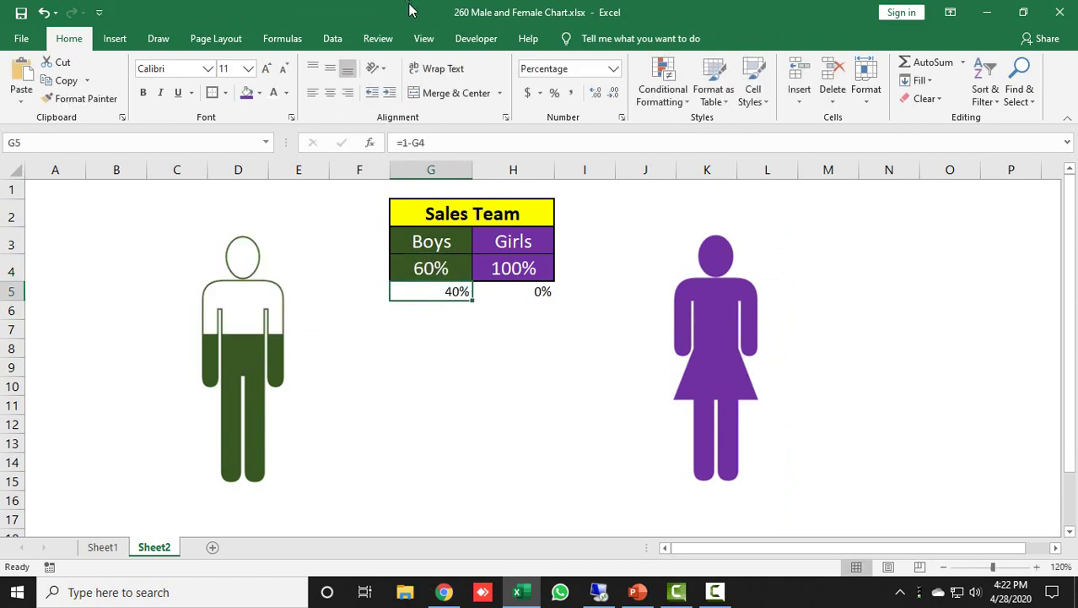
key(Up)
key(Right)
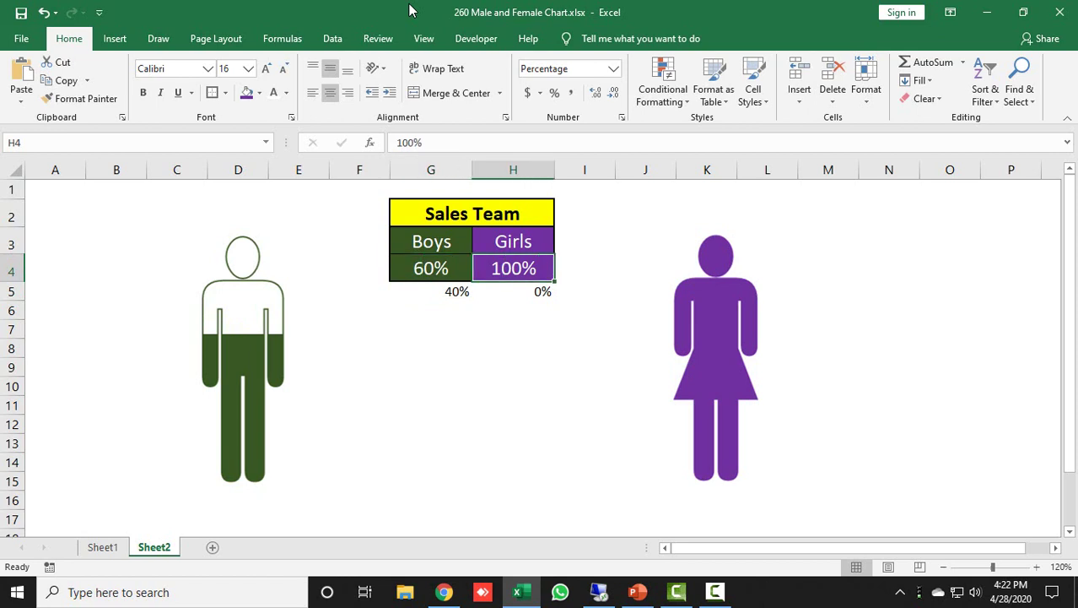
text(90)
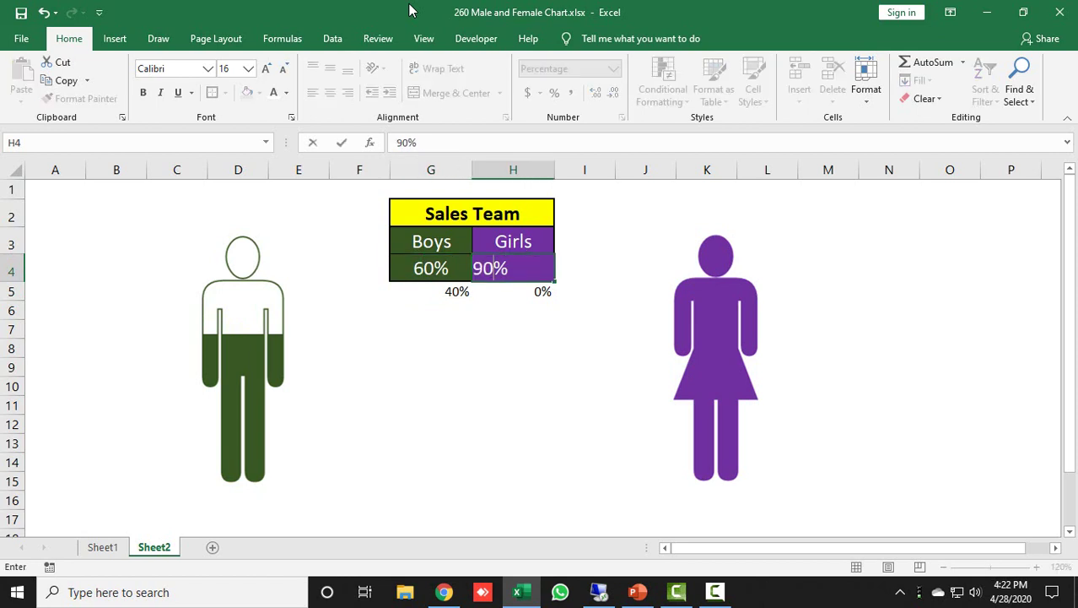
key(Return)
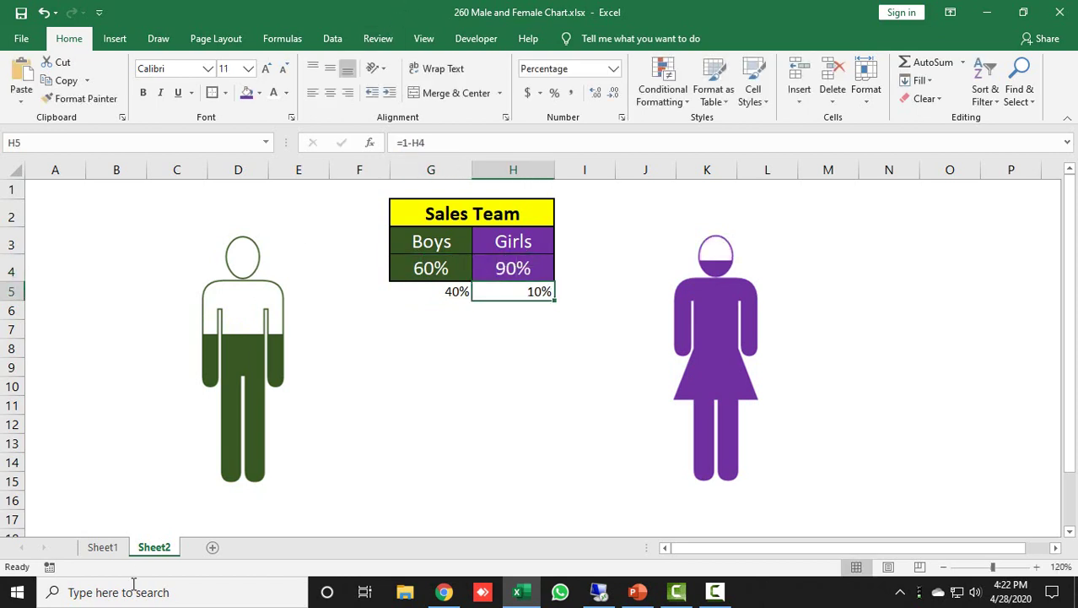
Hide the helper percentages in G5:H5 by setting their font colour to white
click(435, 333)
click(405, 289)
shift+click(485, 291)
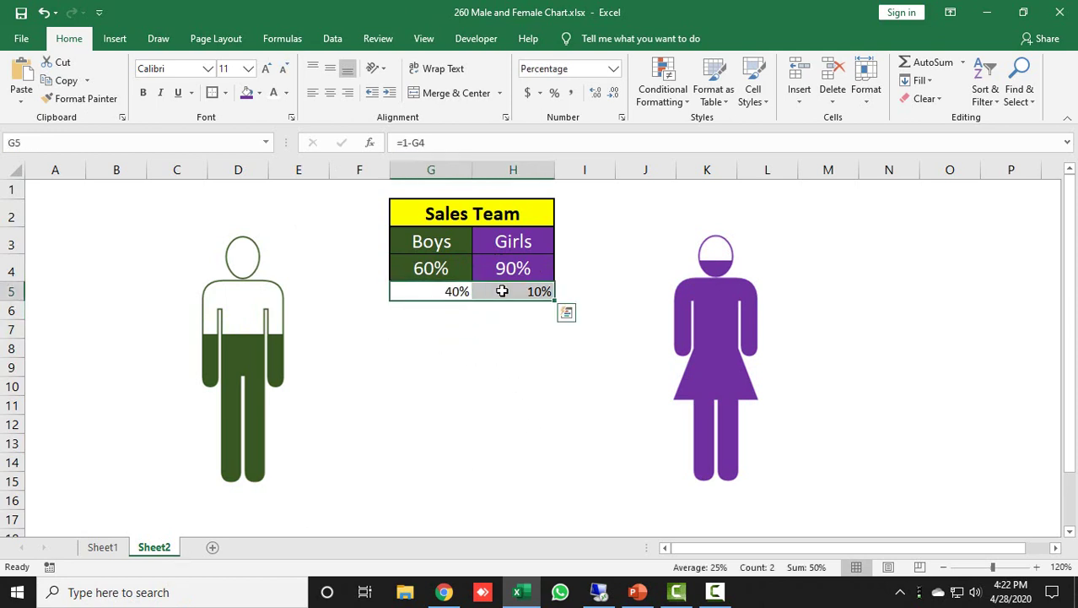
click(288, 95)
click(277, 147)
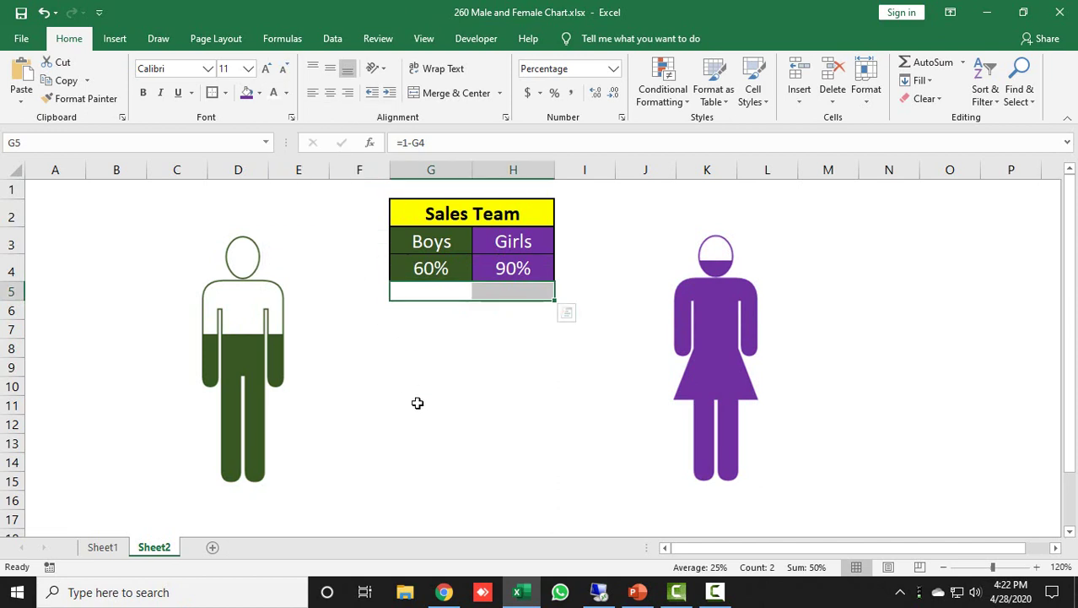
click(413, 404)
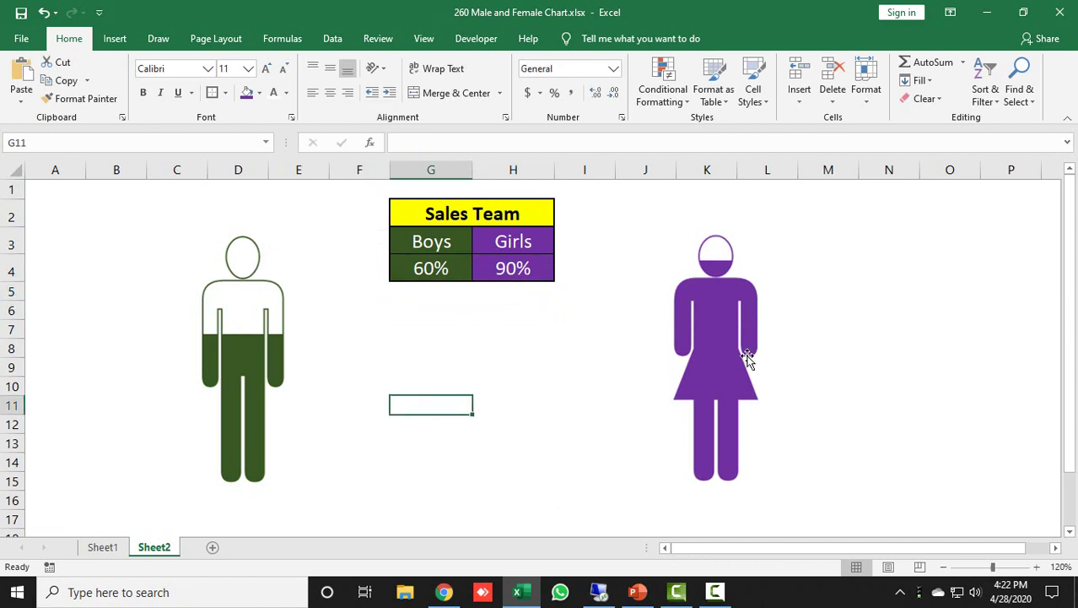
Move the male and female figure groups inward so they stand close to either side of the Sales Team table
drag(729, 343, 669, 345)
drag(235, 340, 279, 341)
drag(651, 338, 627, 339)
drag(306, 342, 329, 342)
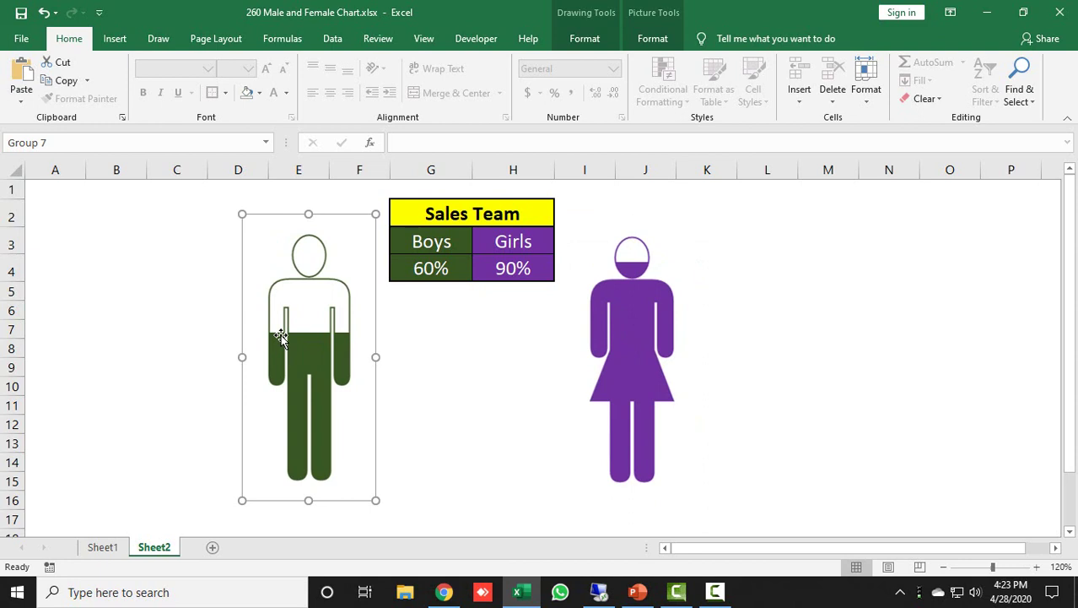
click(489, 207)
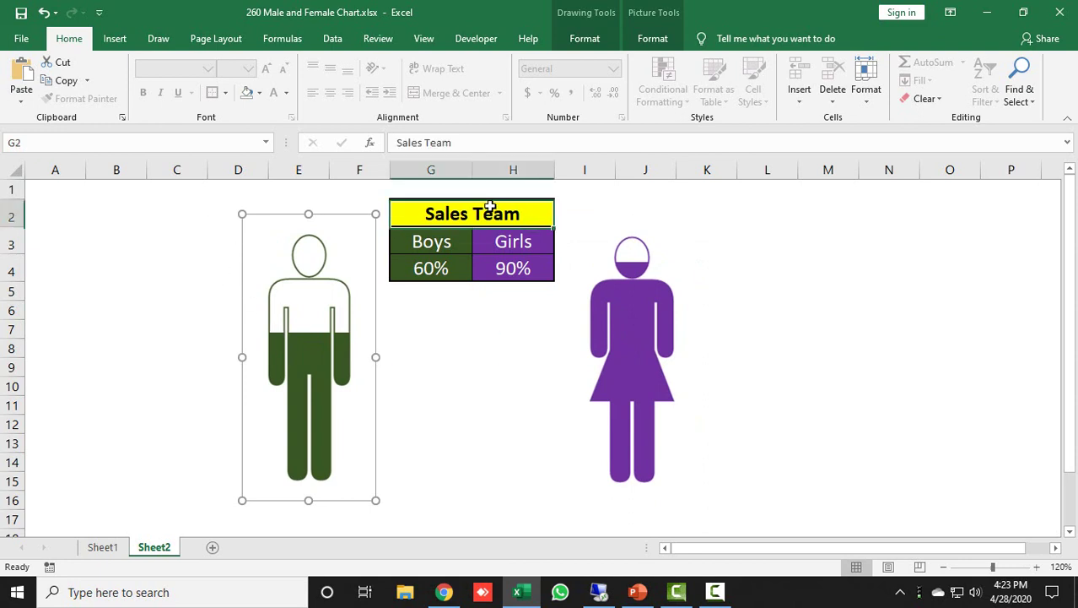